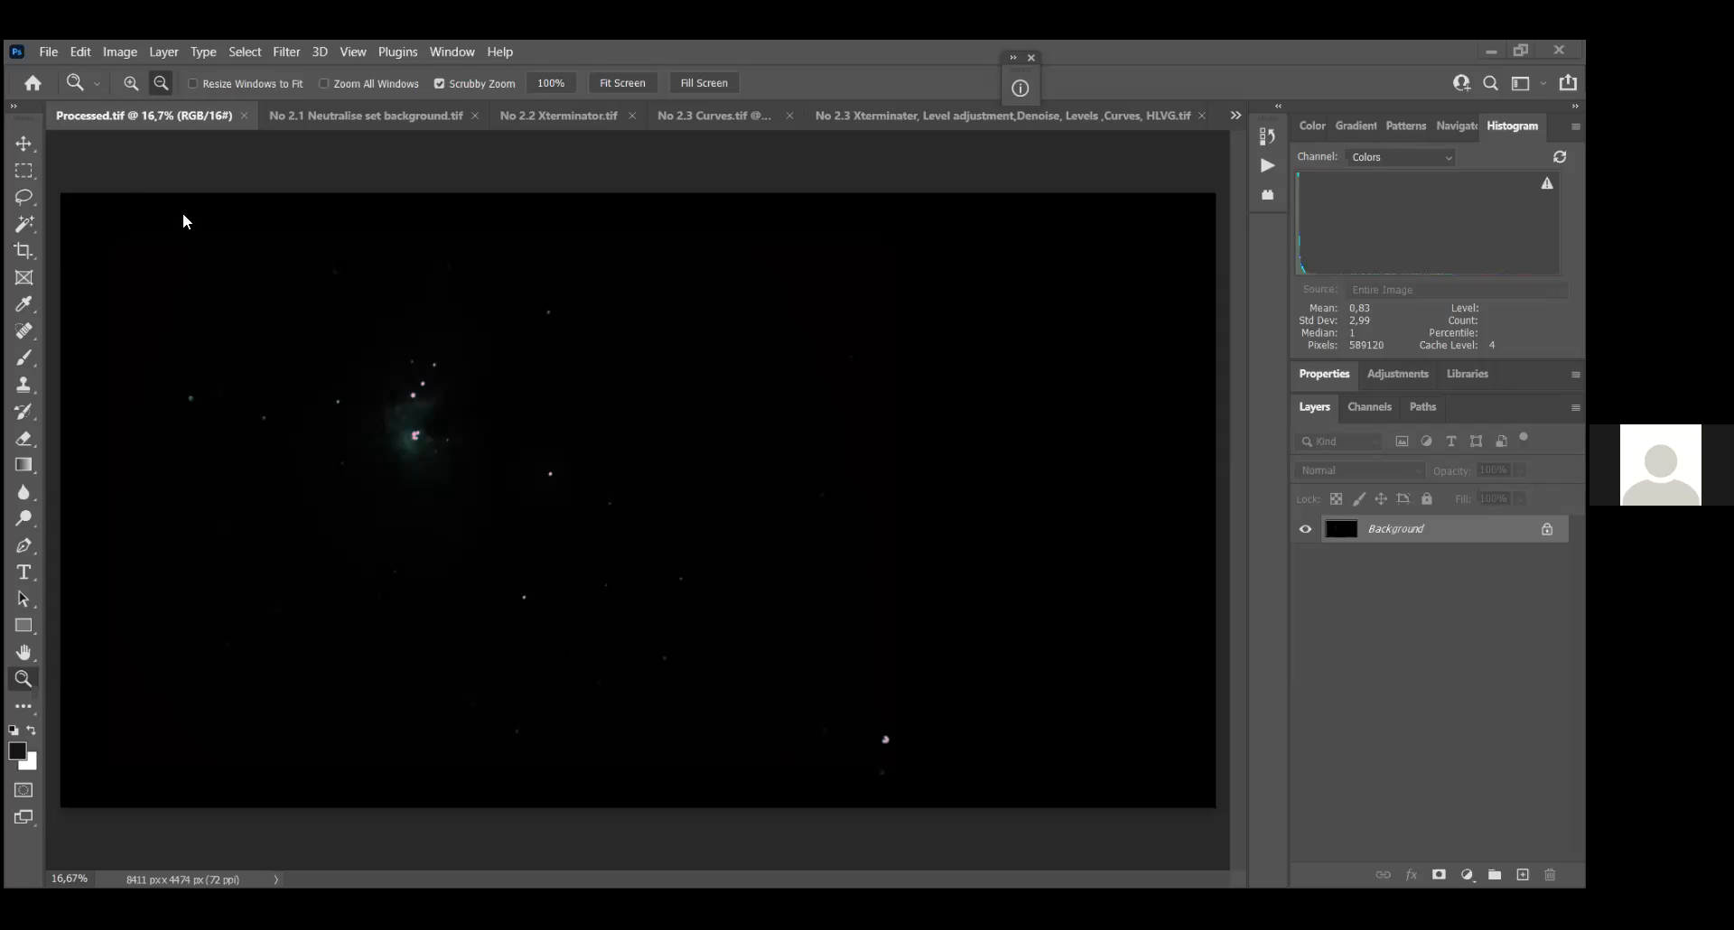
Step: Switch to No 2.1 Neutralise set background.tif and hide Levels 2, Levels 1, Stretch copy and Stretch, leaving only Background
{"action": "left_click", "coordinate": [369, 116]}
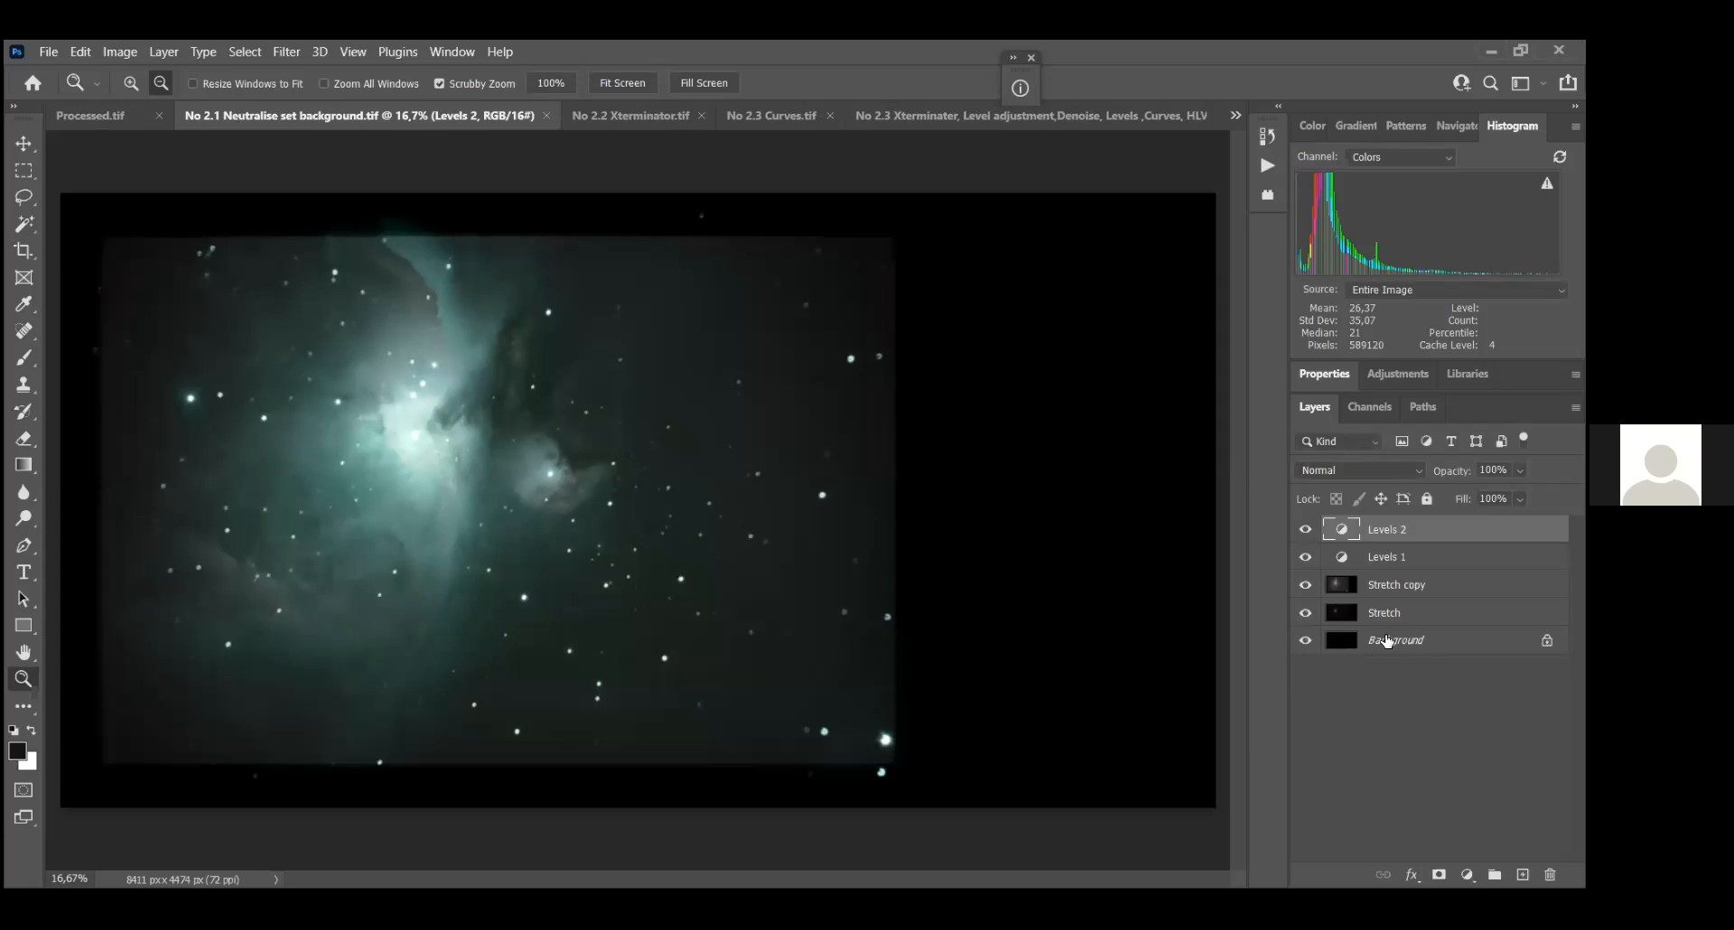
{"action": "left_click", "coordinate": [1306, 529]}
{"action": "left_click", "coordinate": [1305, 557]}
{"action": "left_click", "coordinate": [1305, 586]}
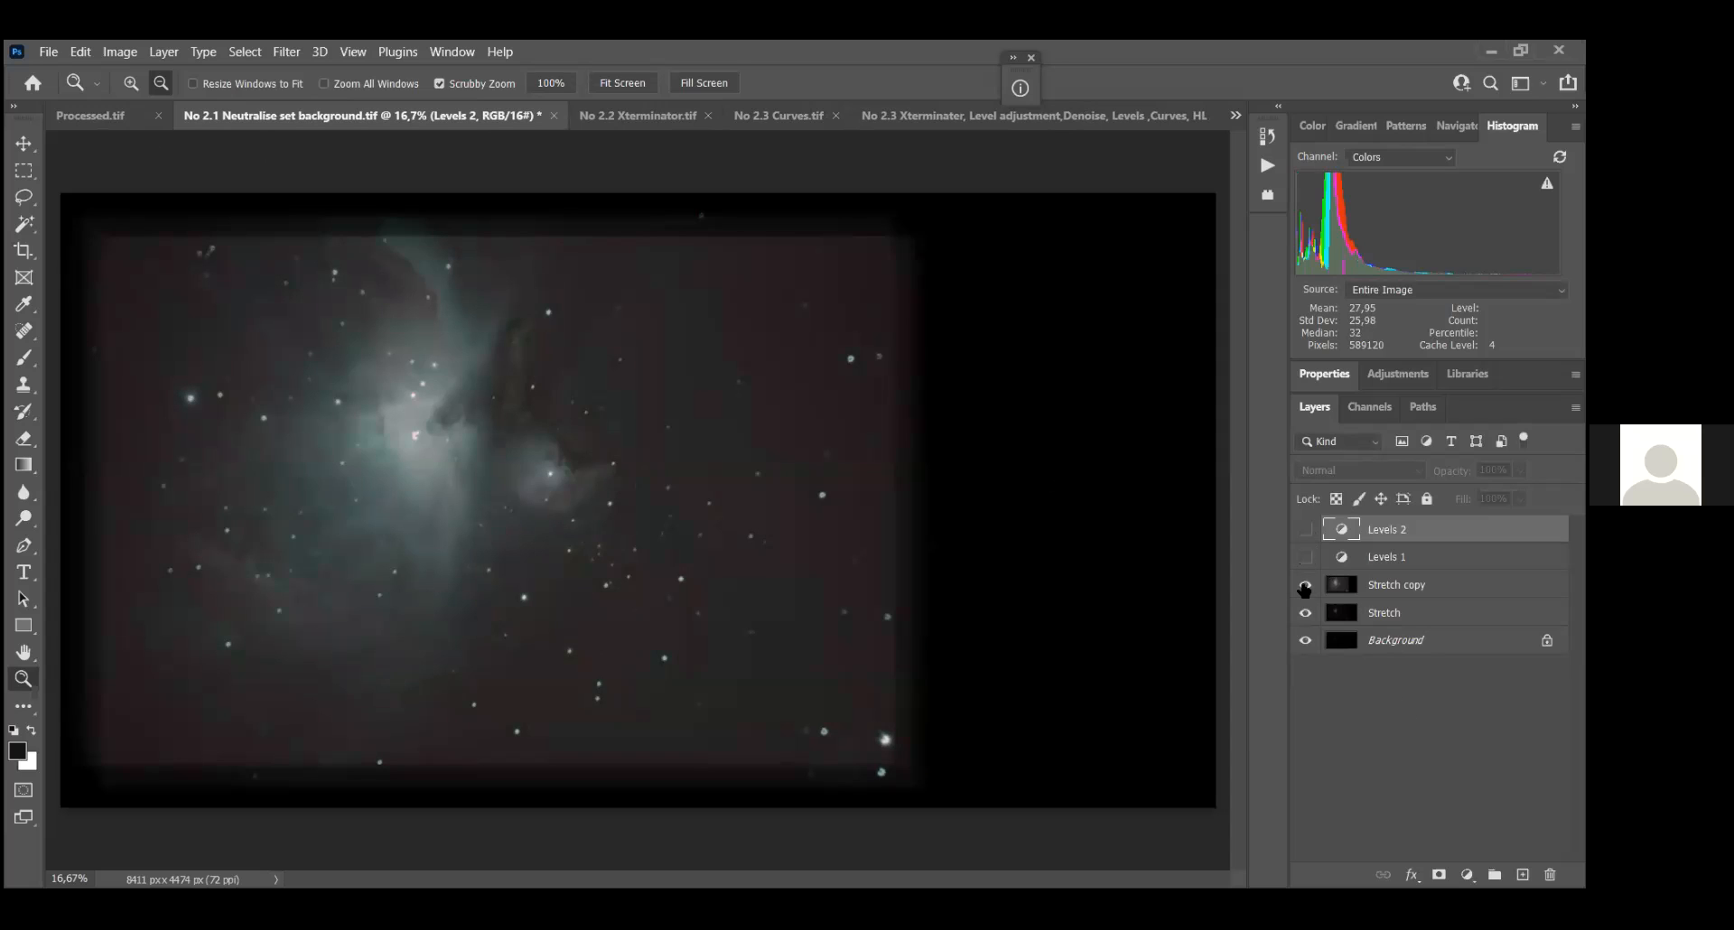
{"action": "left_click", "coordinate": [1306, 614]}
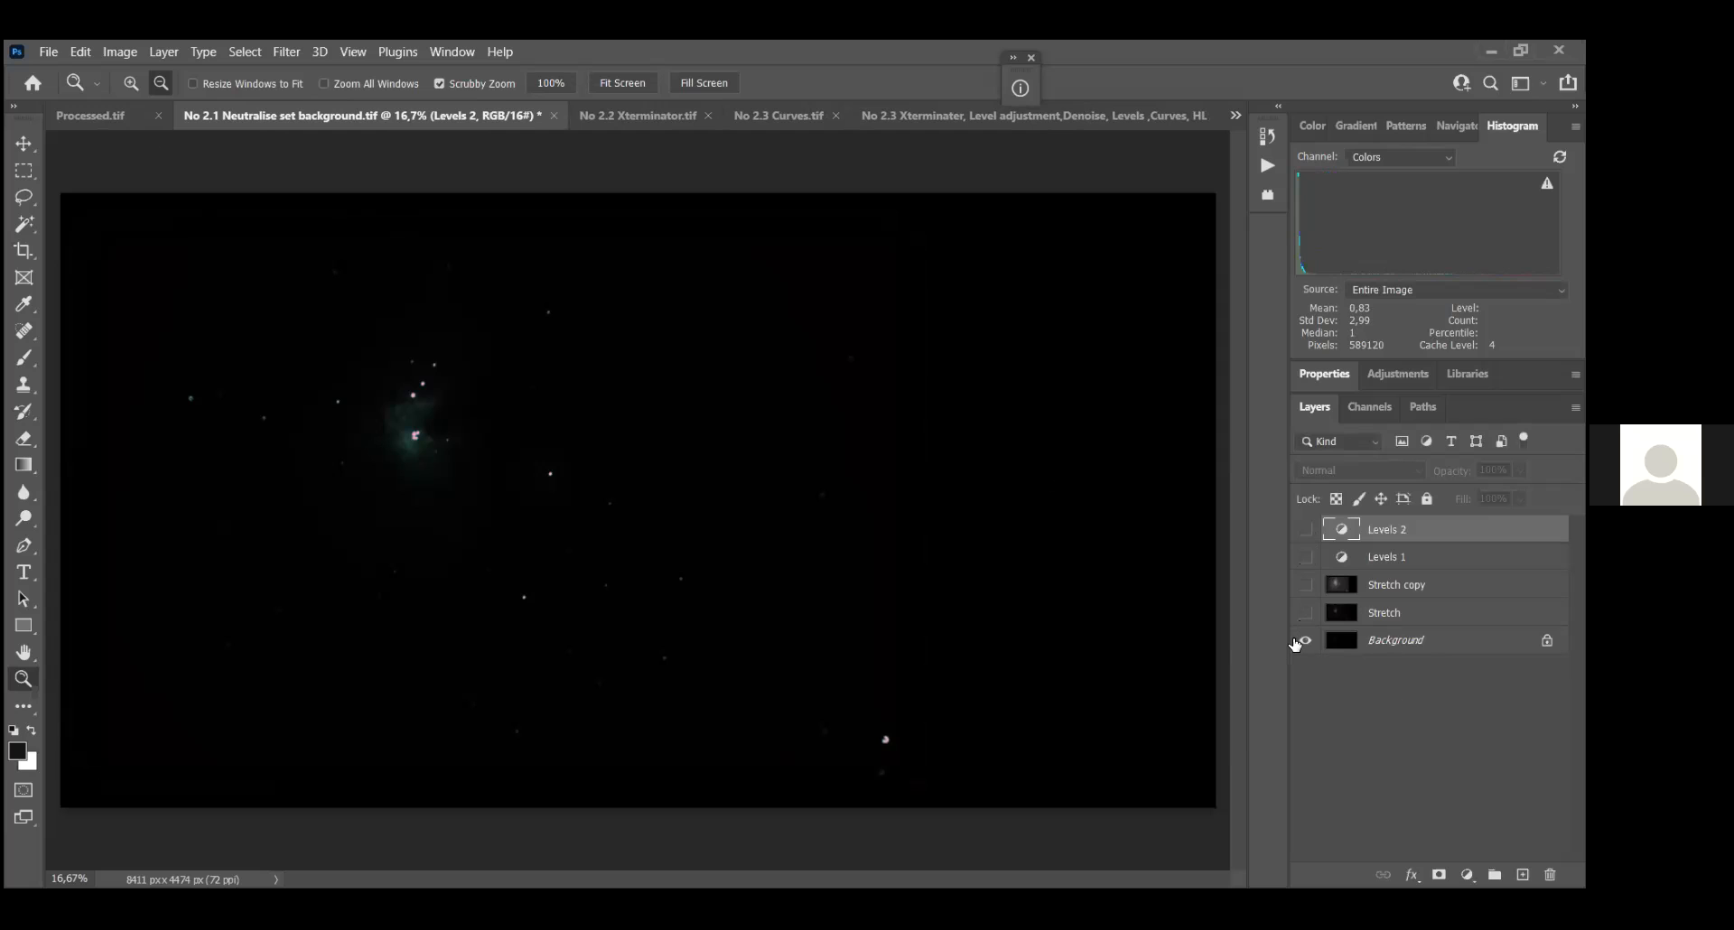
Step: Show the Stretch and Stretch copy layers in turn, toggling Stretch copy off and on to compare the stretch
{"action": "left_click", "coordinate": [1306, 613]}
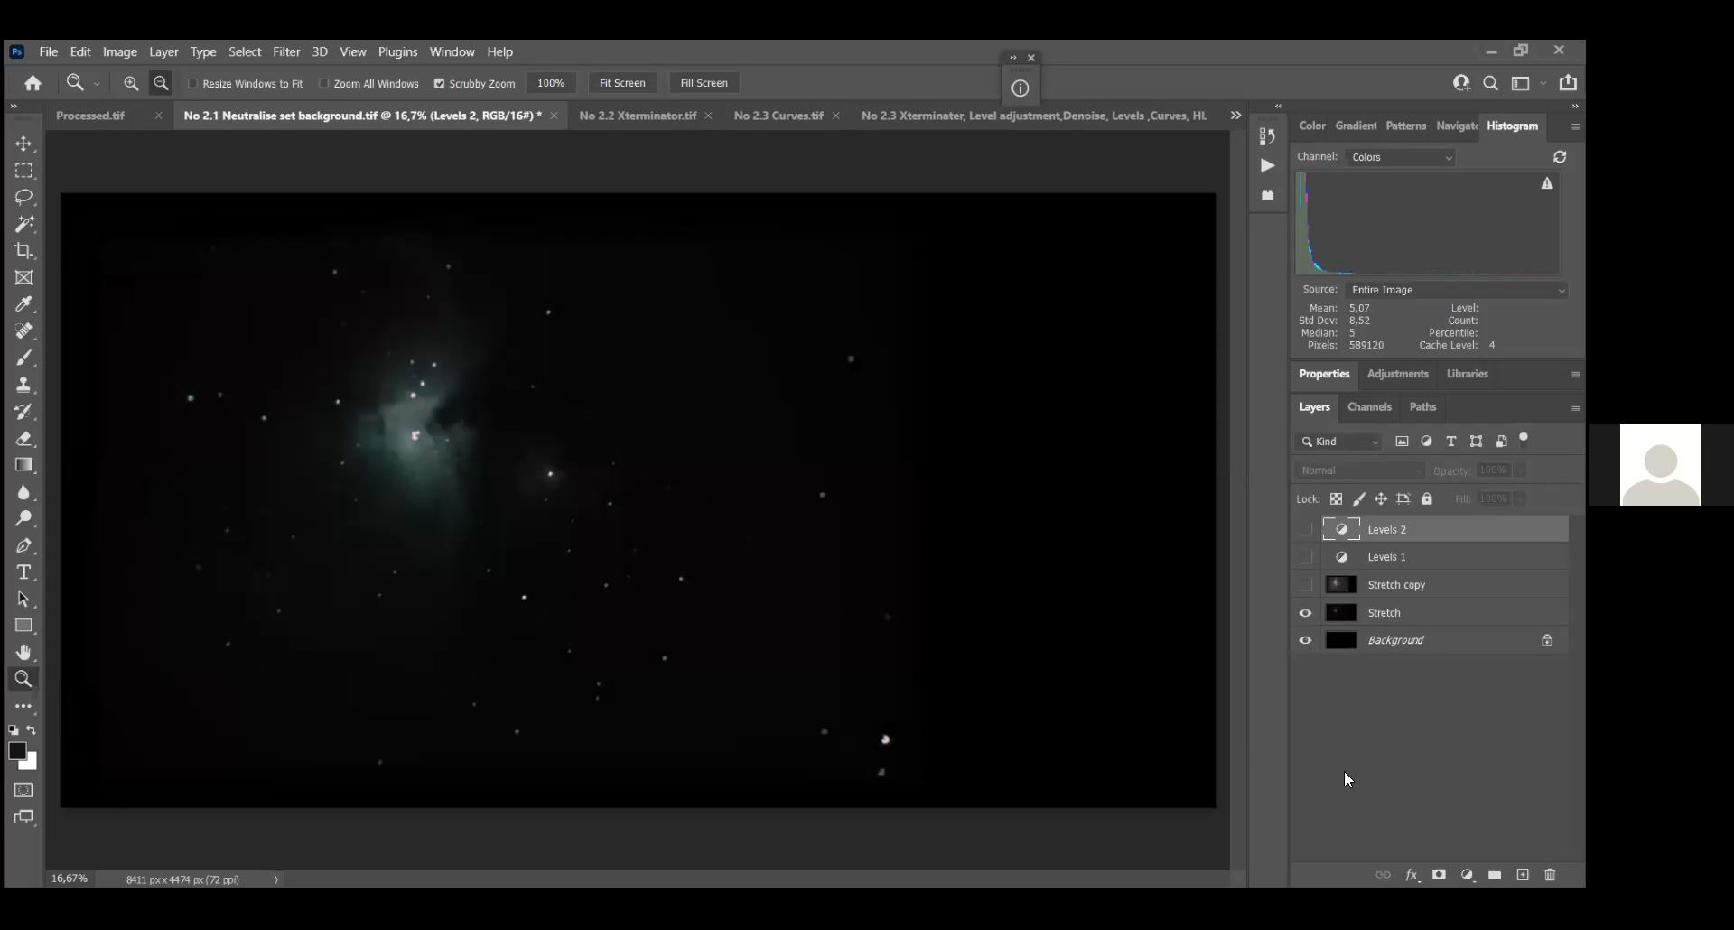
{"action": "left_click", "coordinate": [1305, 585]}
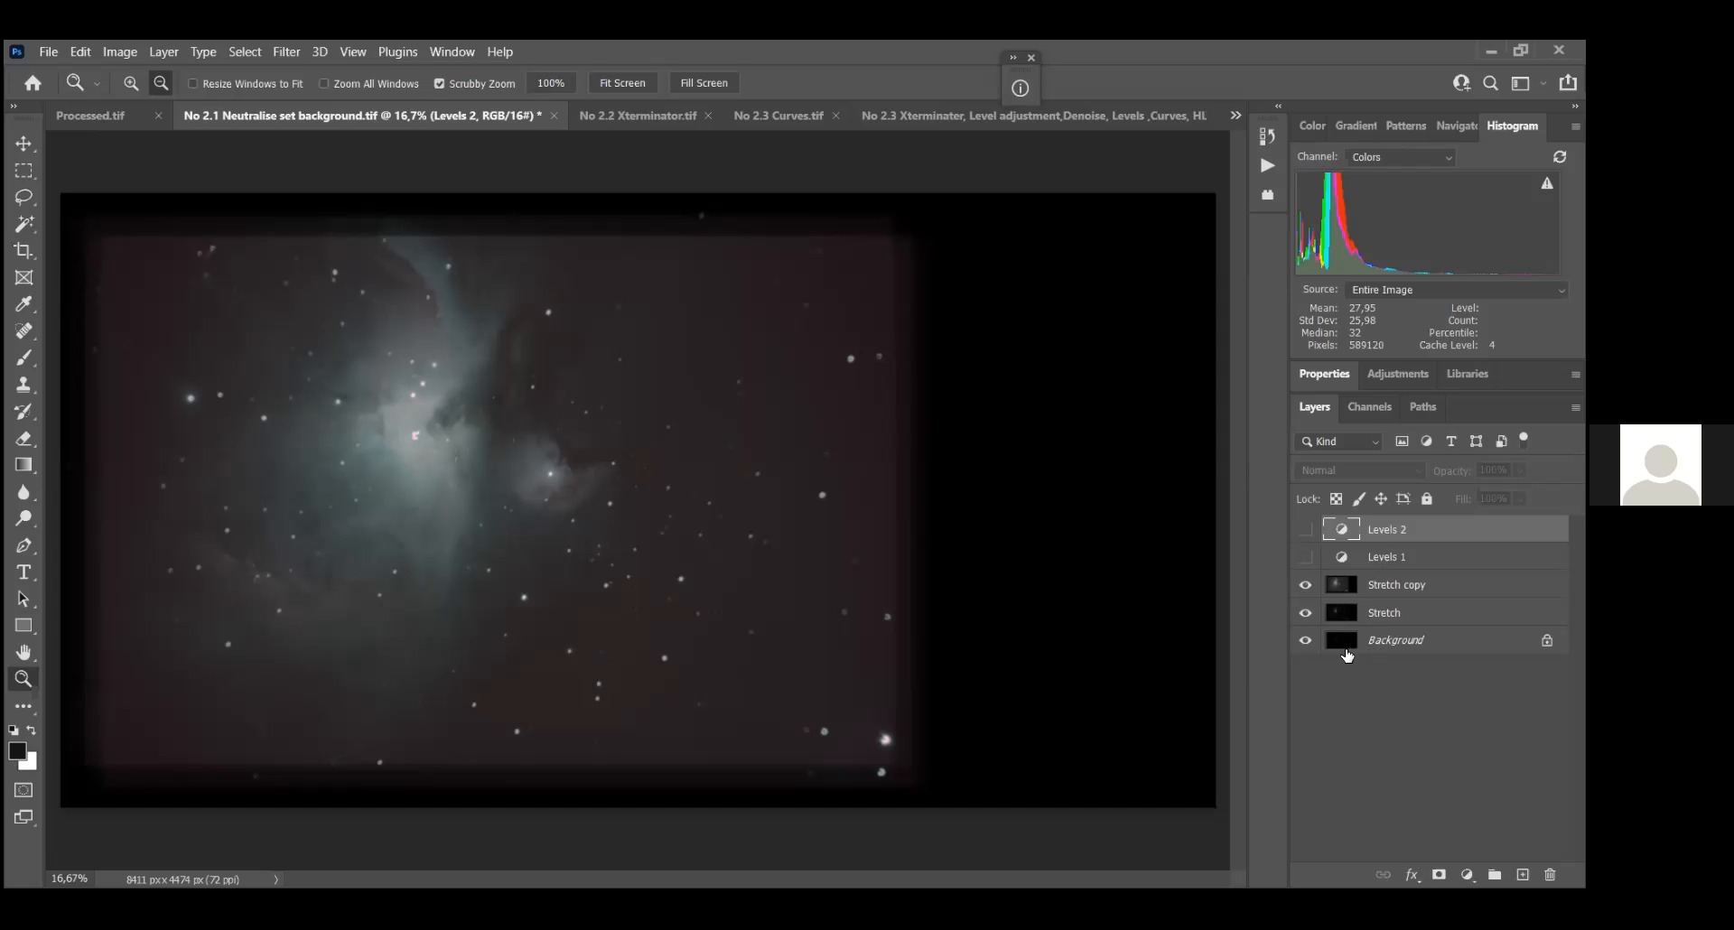
{"action": "left_click", "coordinate": [1307, 588]}
{"action": "left_click", "coordinate": [1307, 588]}
Step: Show Levels 1, compare the image with and without Stretch copy beneath it, and turn Levels 2 back on
{"action": "left_click", "coordinate": [1305, 558]}
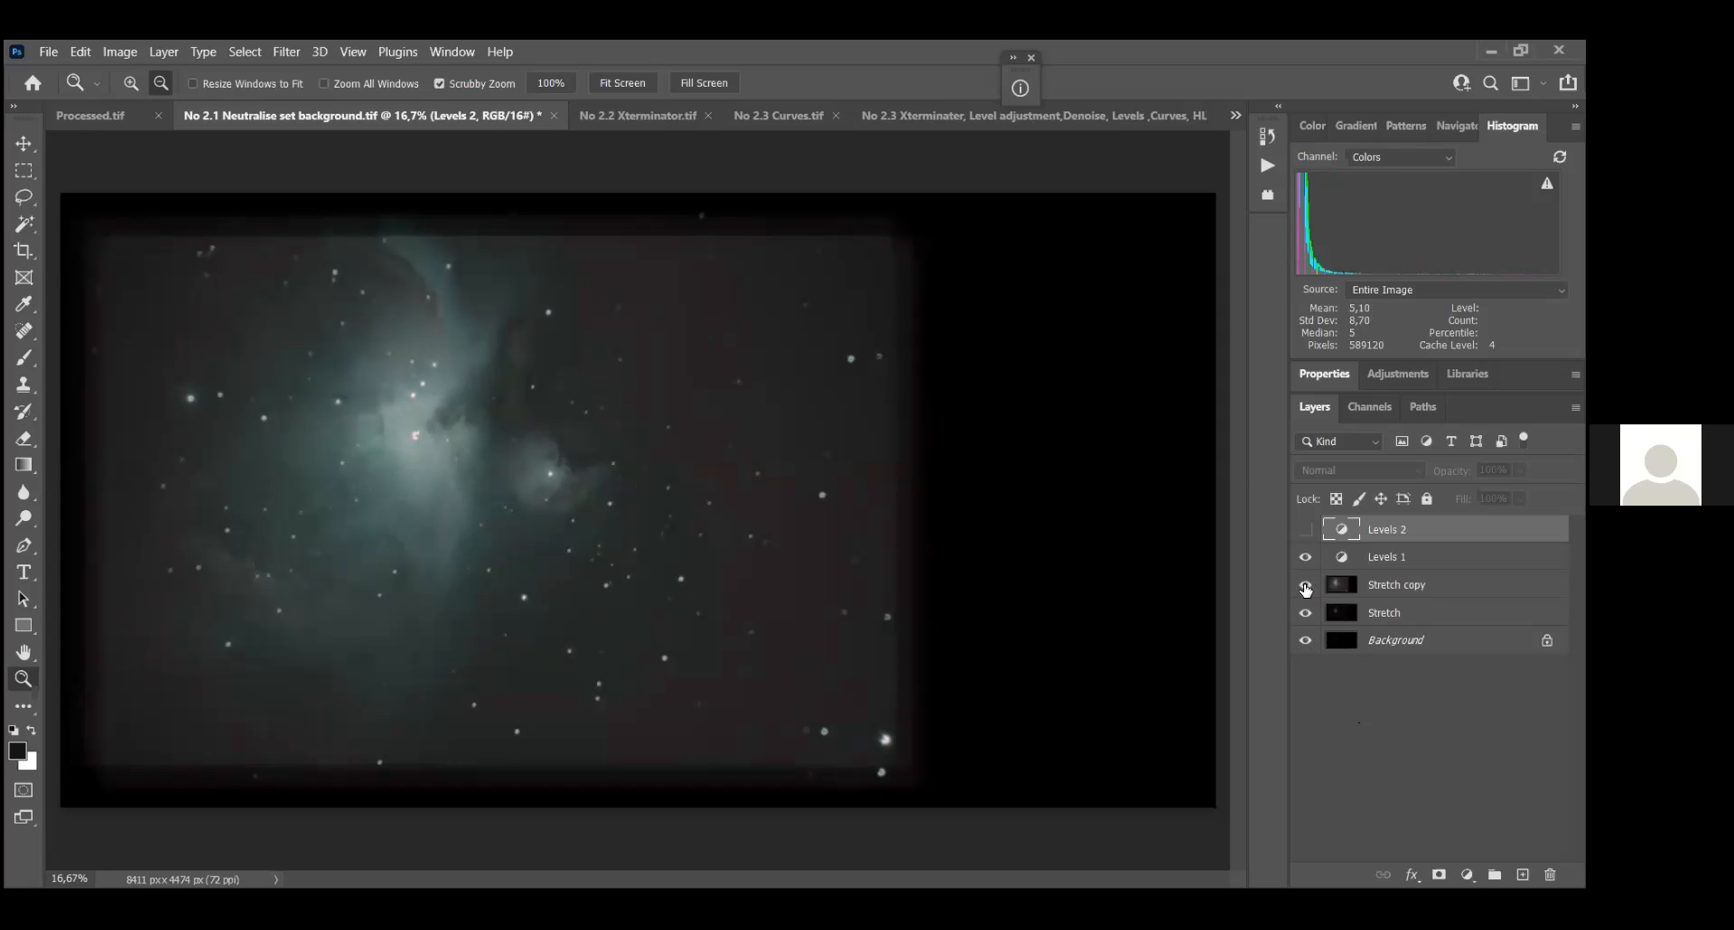
{"action": "left_click", "coordinate": [1306, 589]}
{"action": "left_click", "coordinate": [1305, 588]}
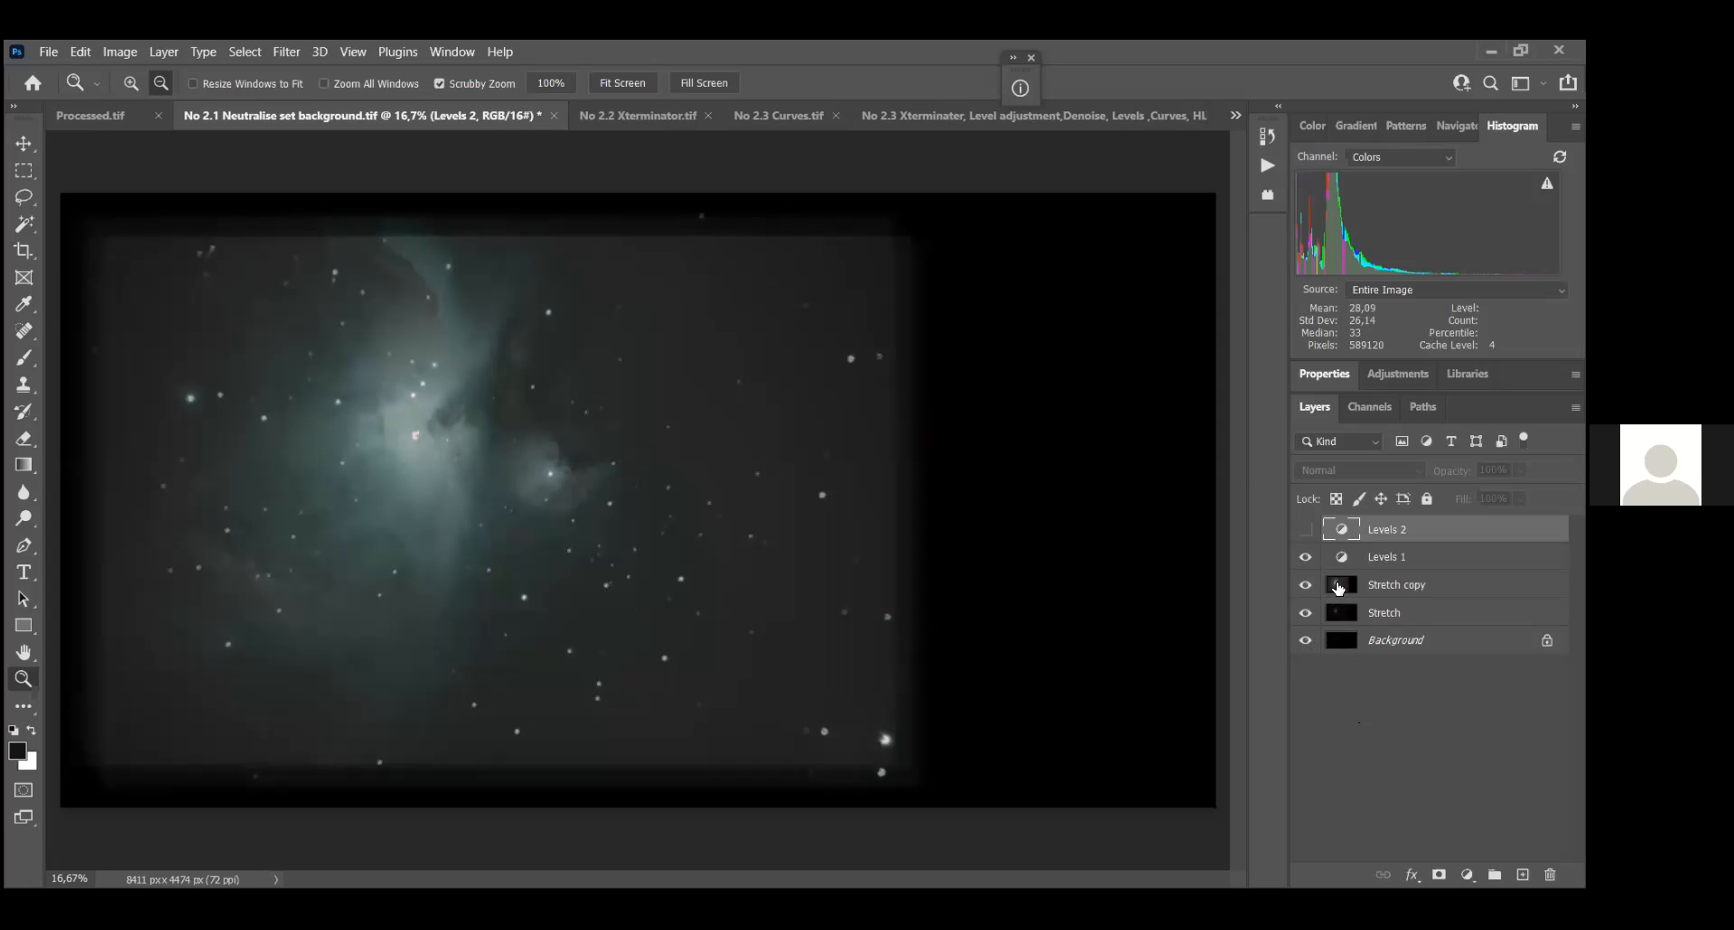
{"action": "left_click", "coordinate": [1340, 587]}
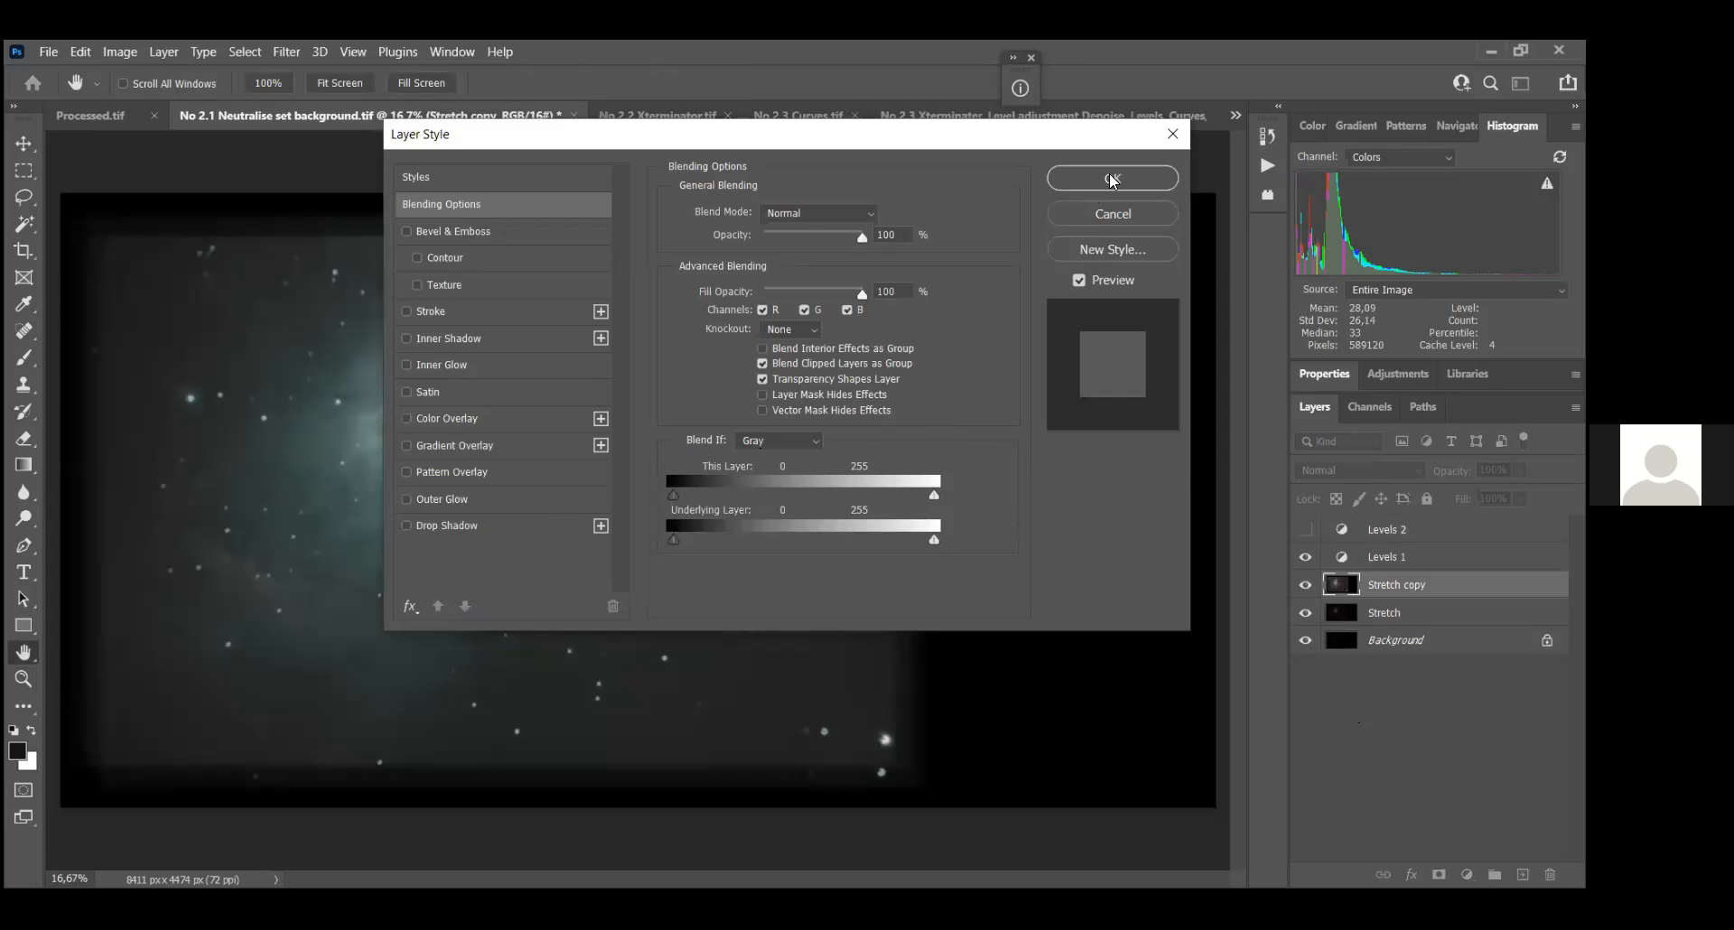
{"action": "left_click", "coordinate": [1174, 135]}
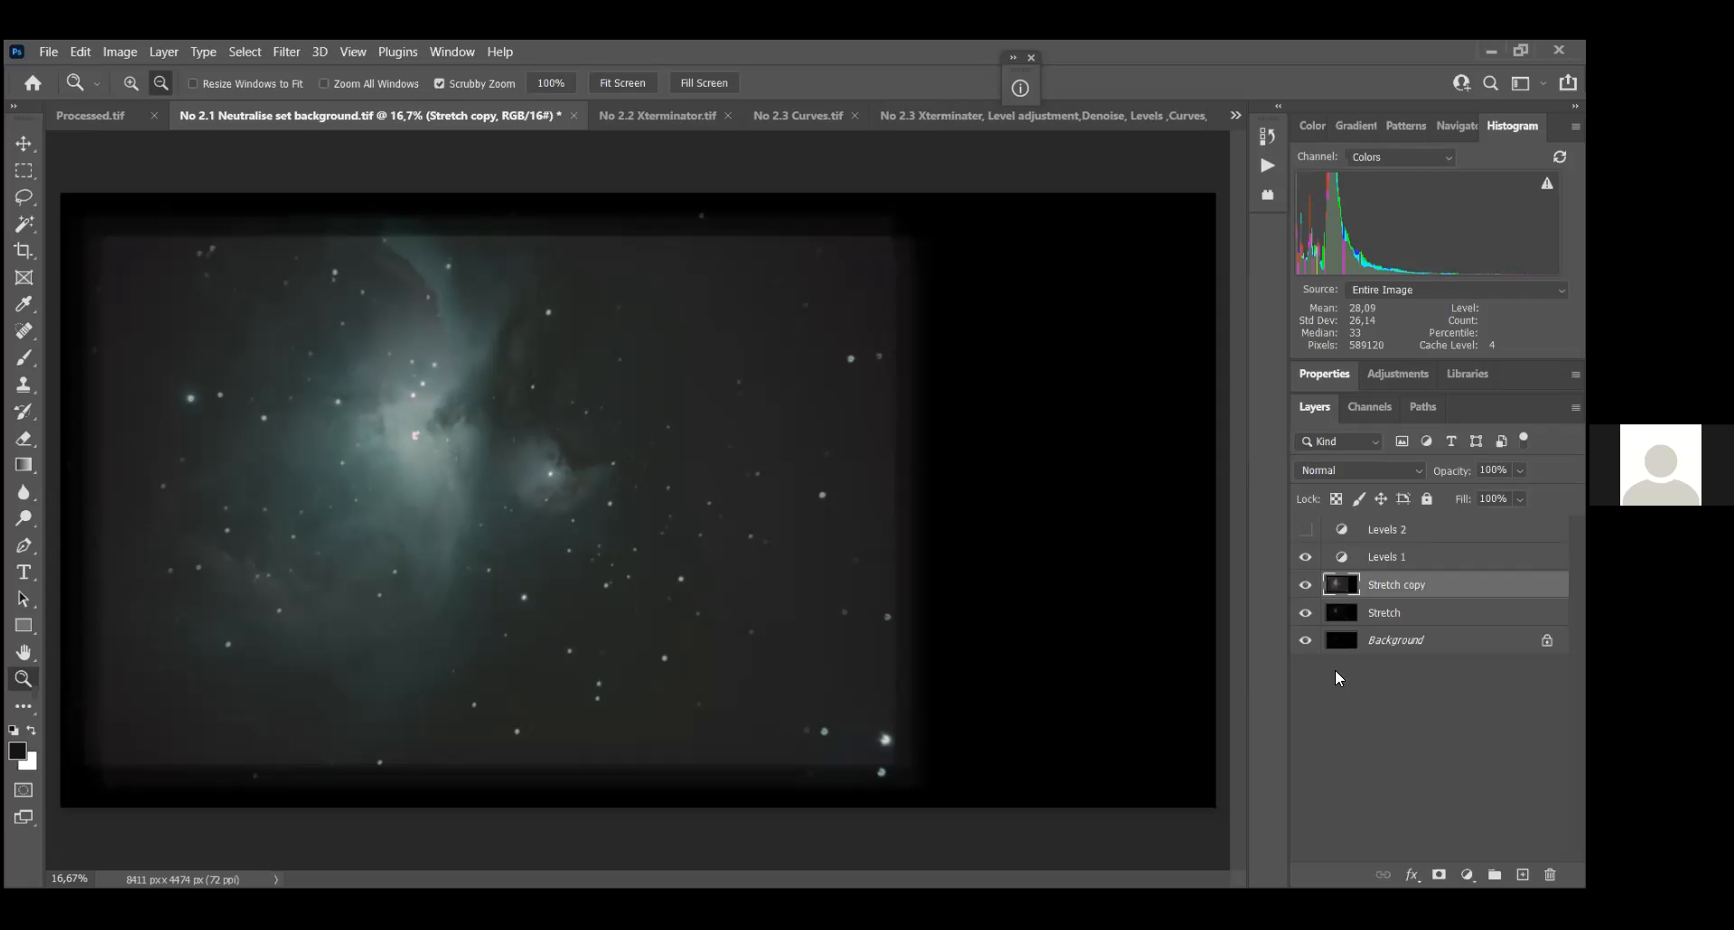
{"action": "left_click", "coordinate": [1306, 531]}
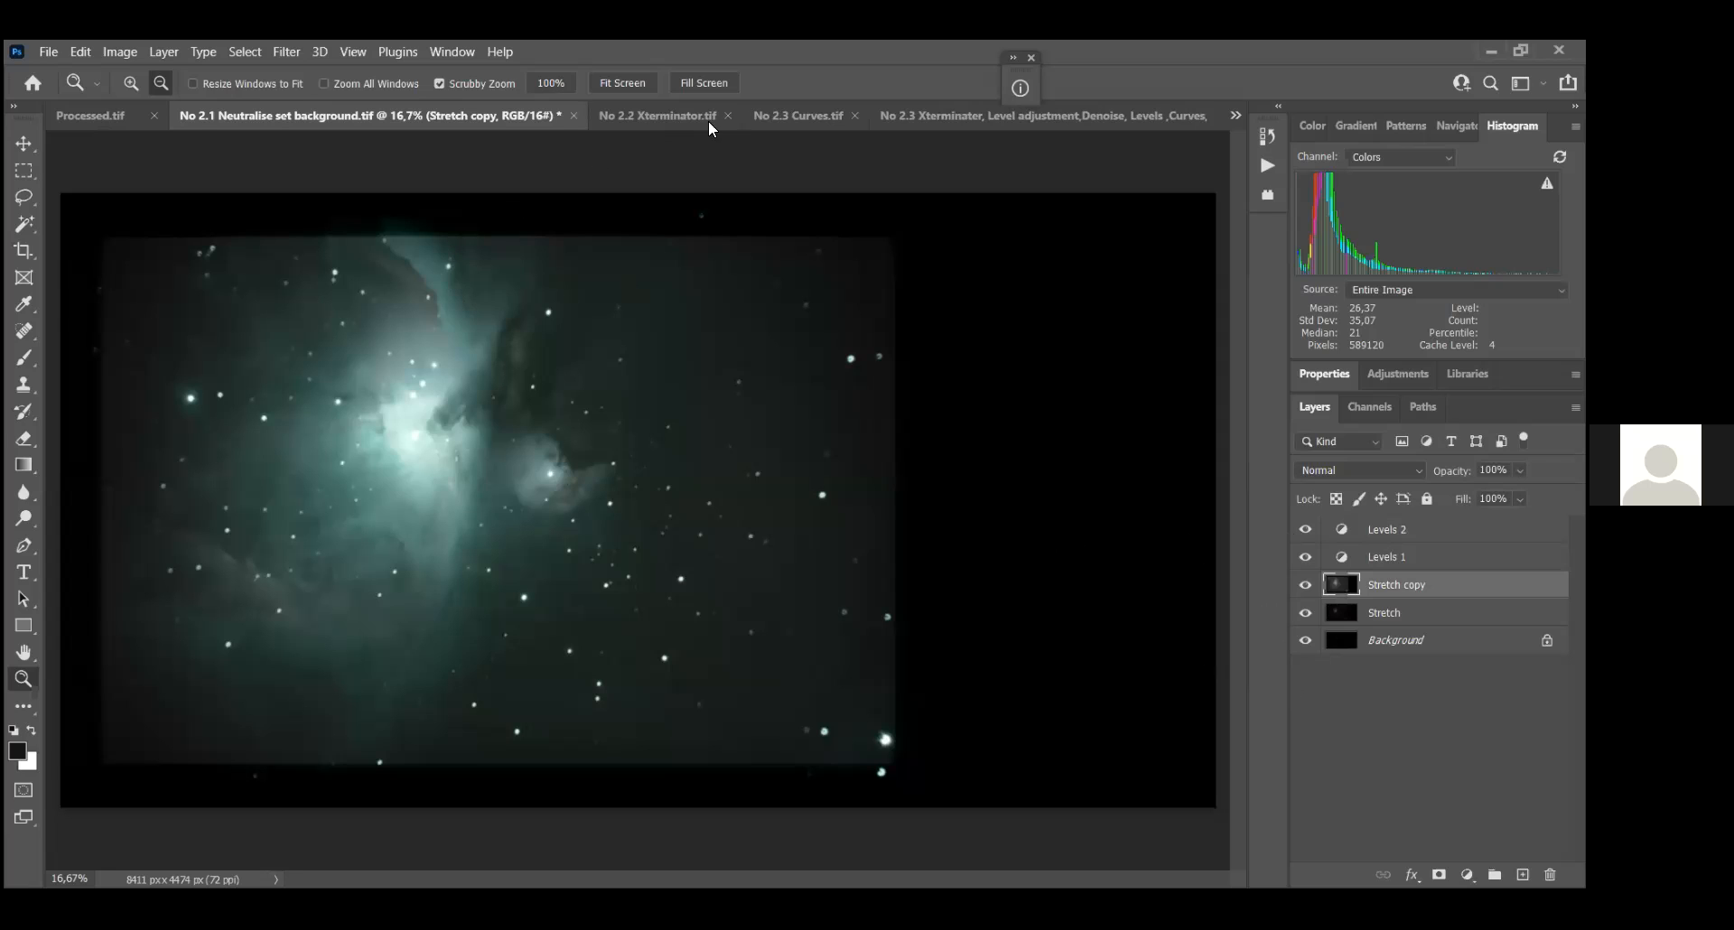
Step: Switch to No 2.2 Xterminator.tif and toggle the Gradient Xterminator layer off and on to compare it with Background
{"action": "left_click", "coordinate": [649, 117]}
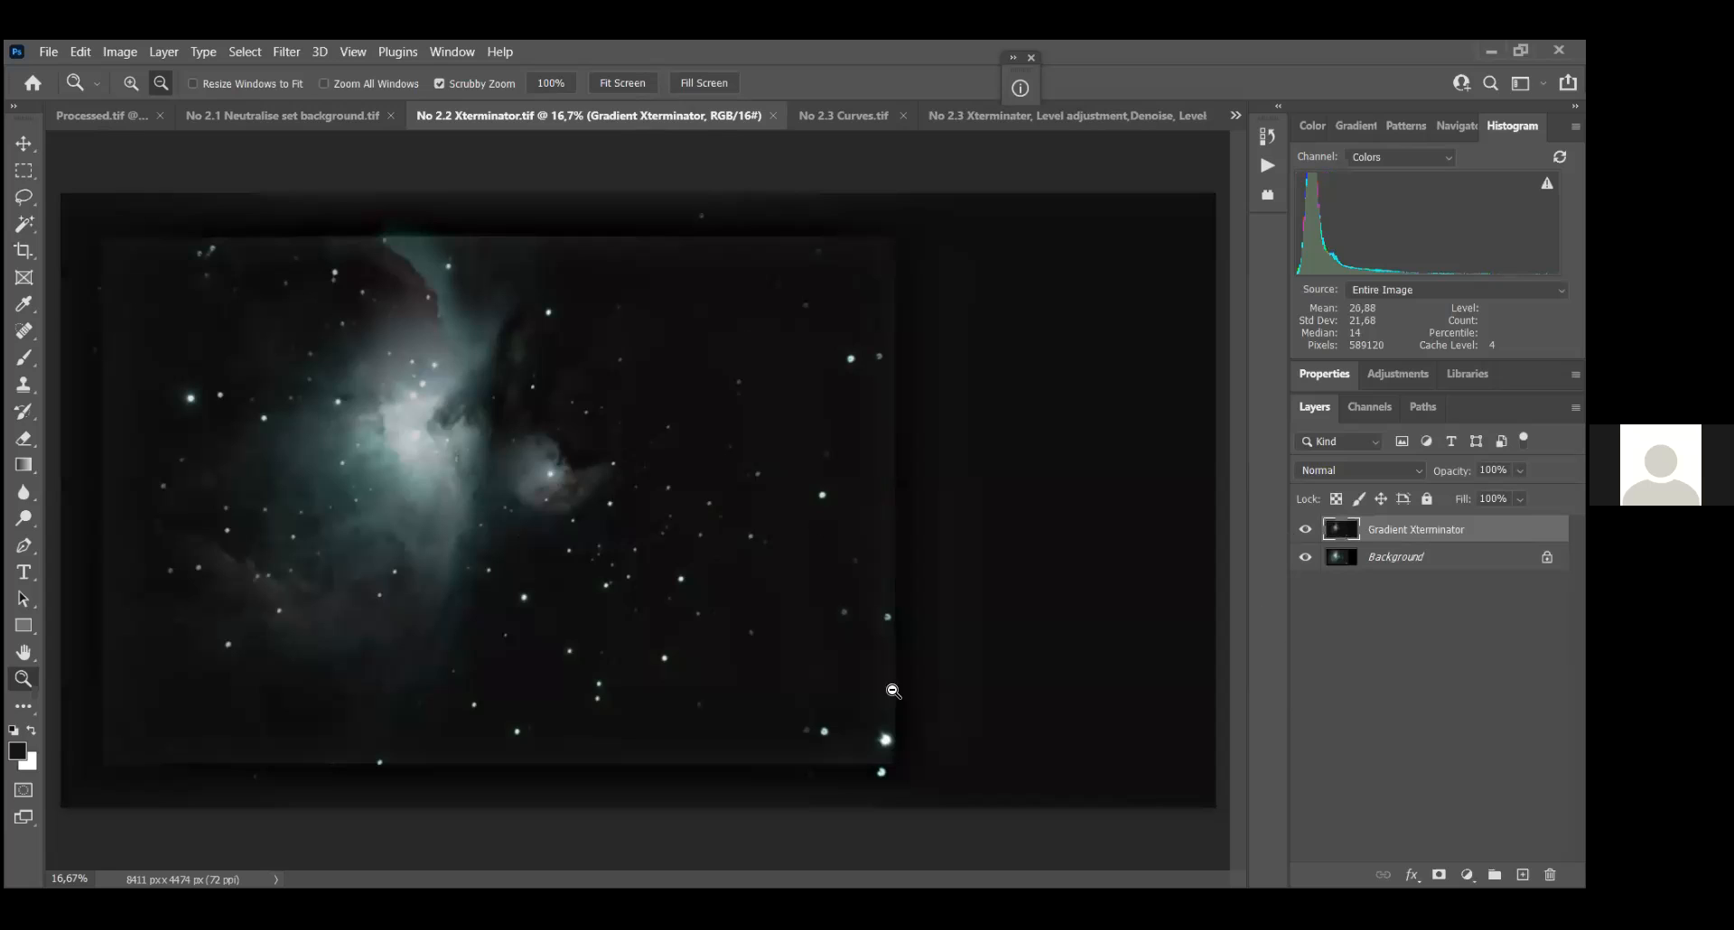
{"action": "left_click", "coordinate": [1305, 531]}
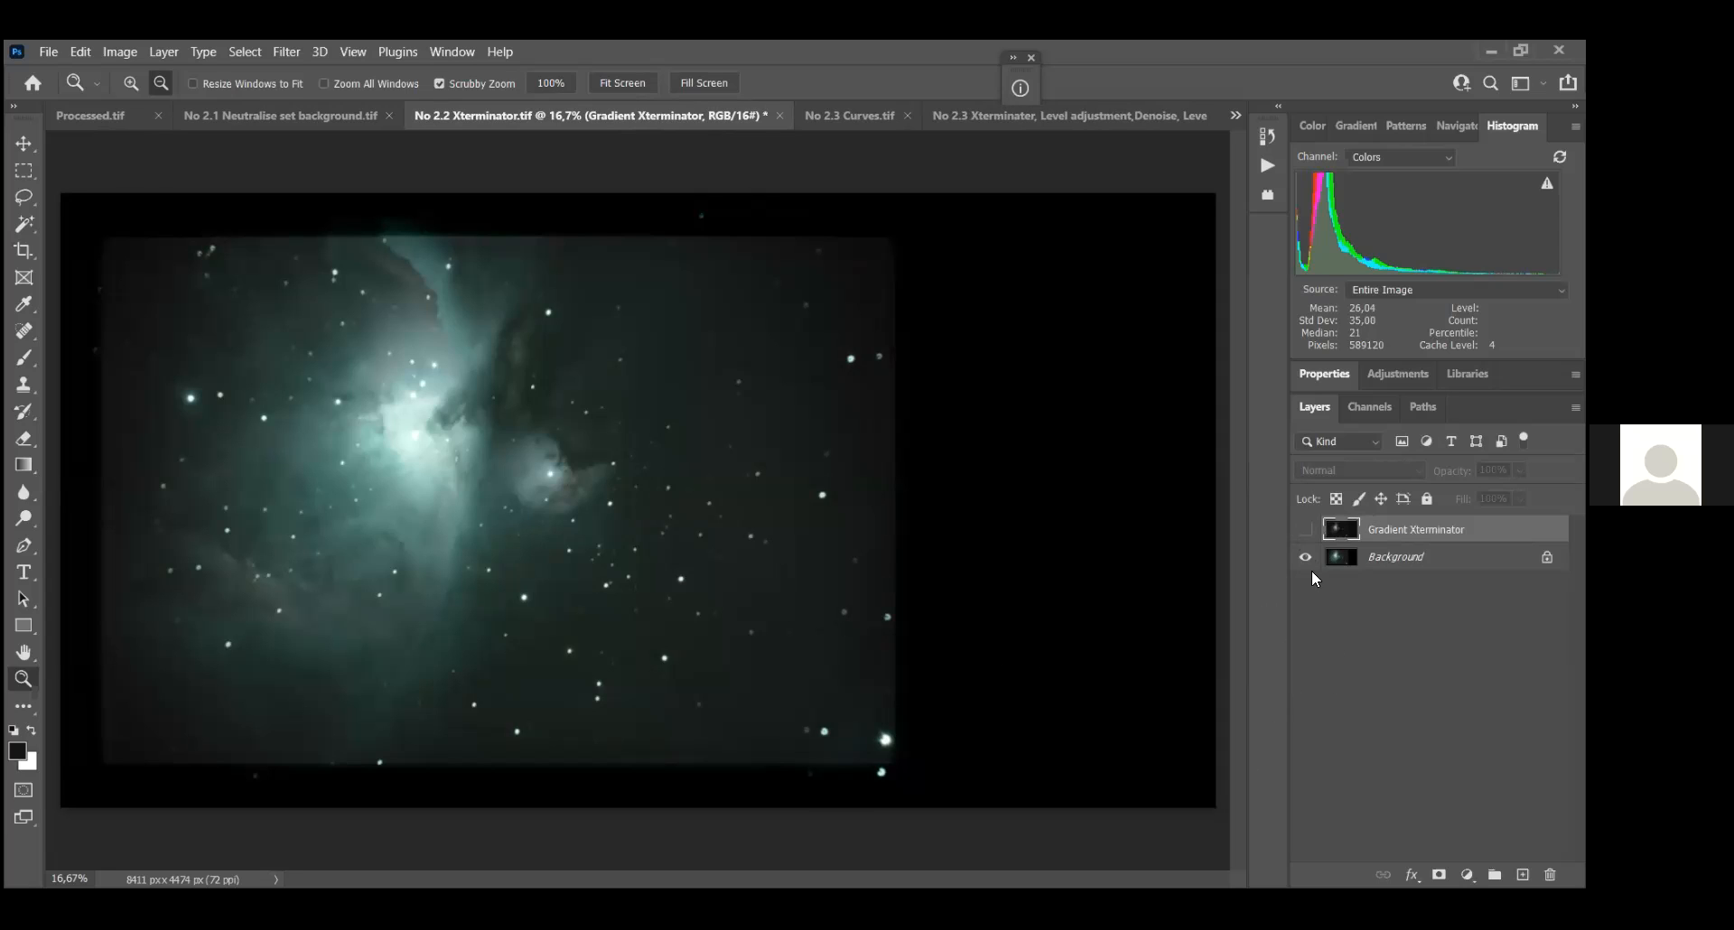
{"action": "left_click", "coordinate": [1305, 531]}
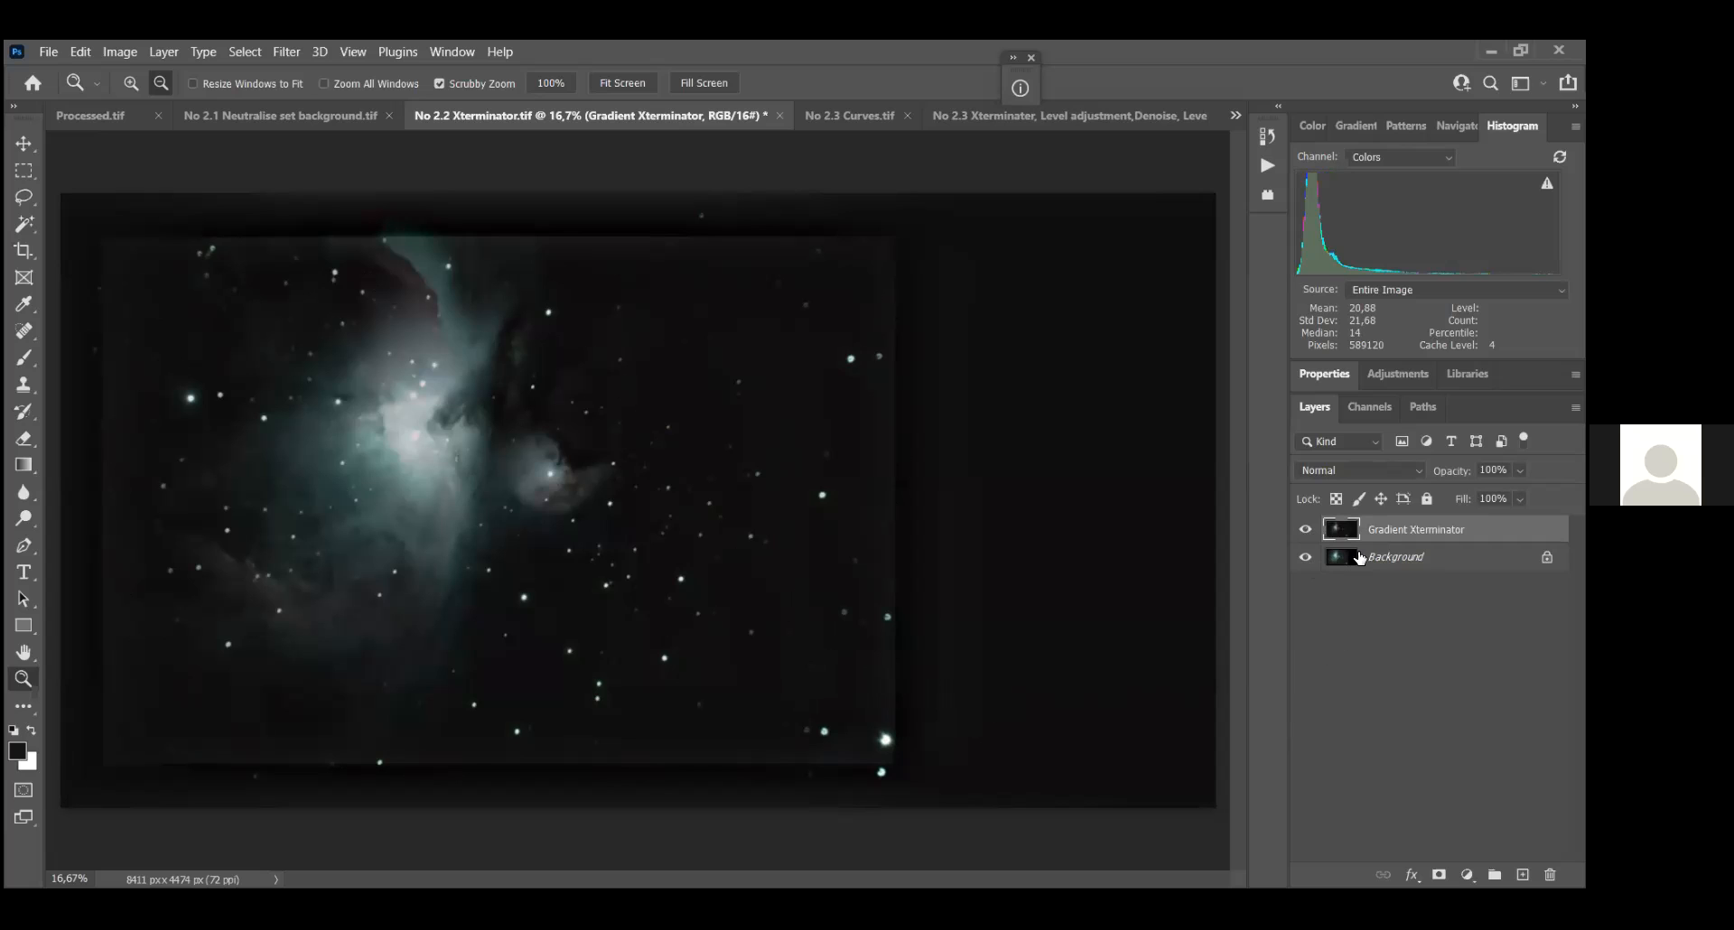
Step: Switch to No 2.3 Curves.tif and hide the layers Curves 5 through Curves 1
{"action": "left_click", "coordinate": [858, 111]}
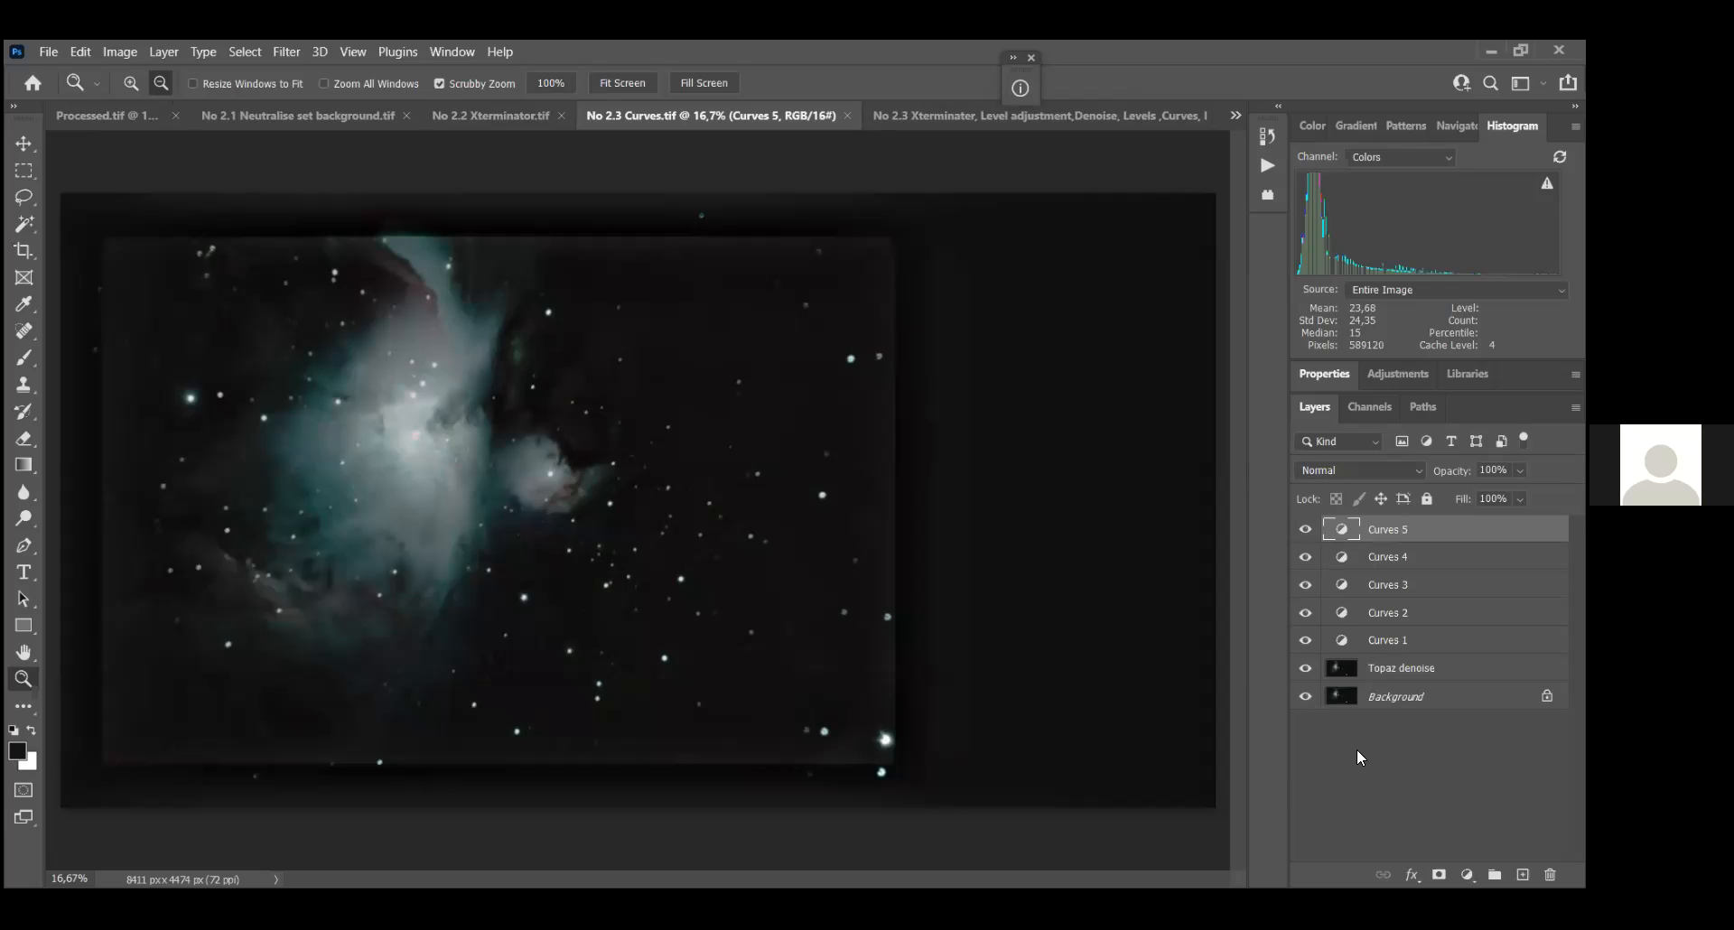
{"action": "left_click", "coordinate": [1305, 531]}
{"action": "left_click", "coordinate": [1305, 557]}
{"action": "left_click", "coordinate": [1305, 585]}
{"action": "left_click", "coordinate": [1305, 613]}
{"action": "left_click", "coordinate": [1306, 640]}
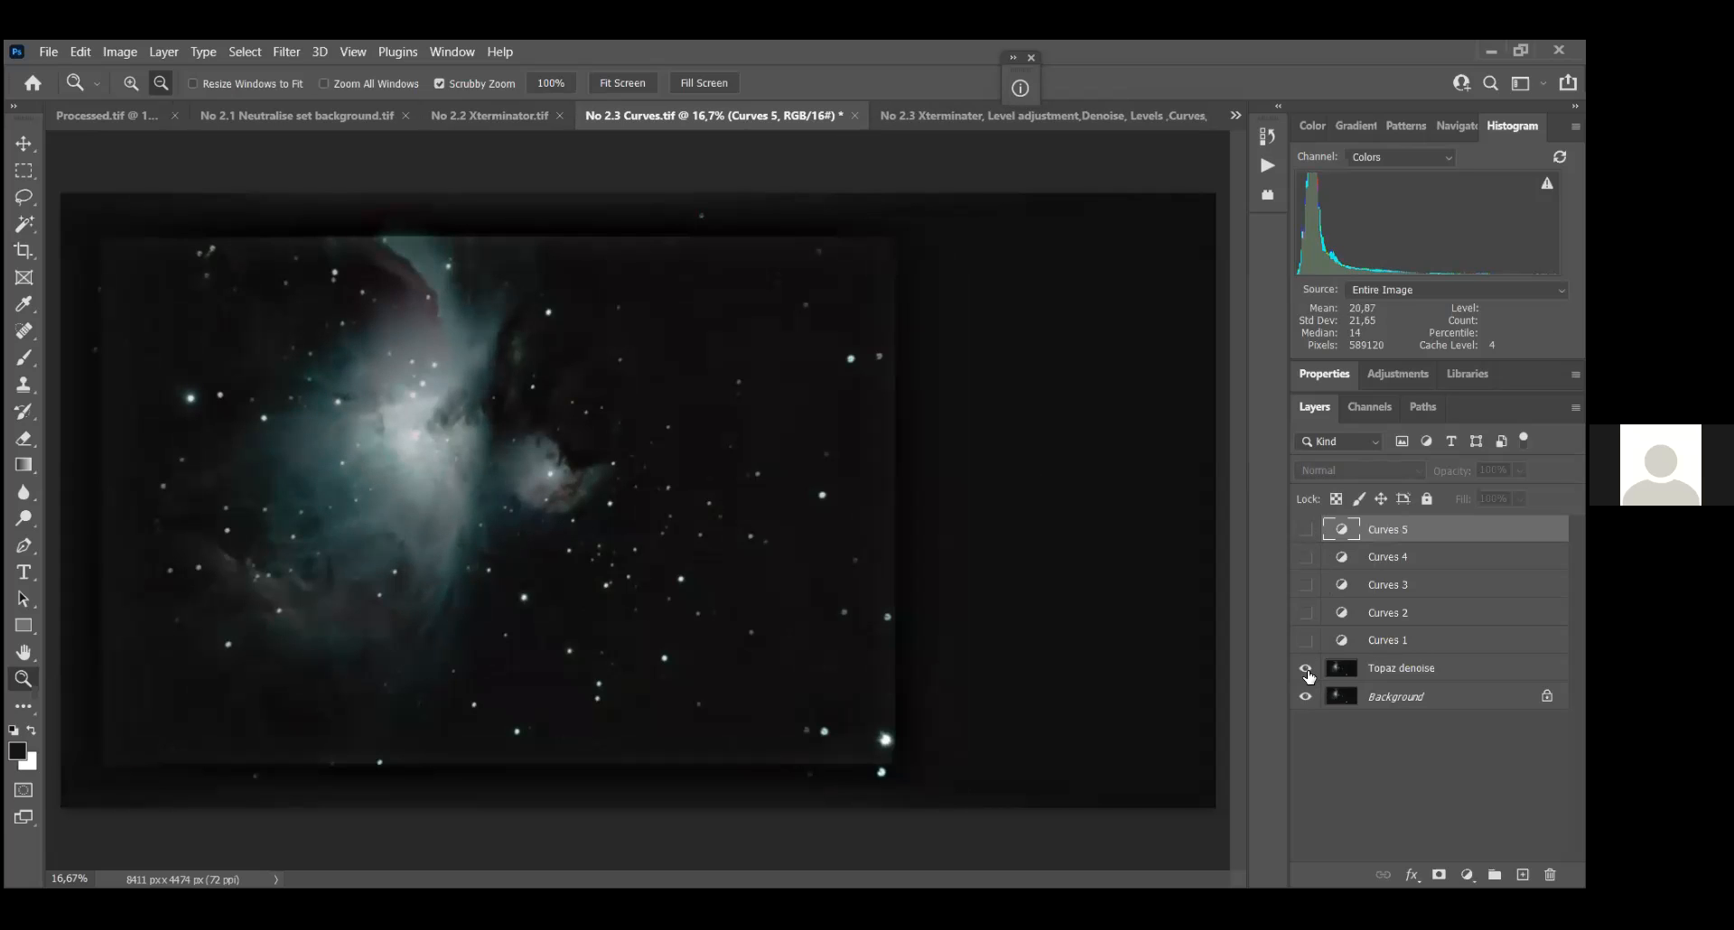
Step: Toggle the Topaz denoise layer off and on, both at full view and close up on the stars, to compare the noise
{"action": "left_click", "coordinate": [1307, 669]}
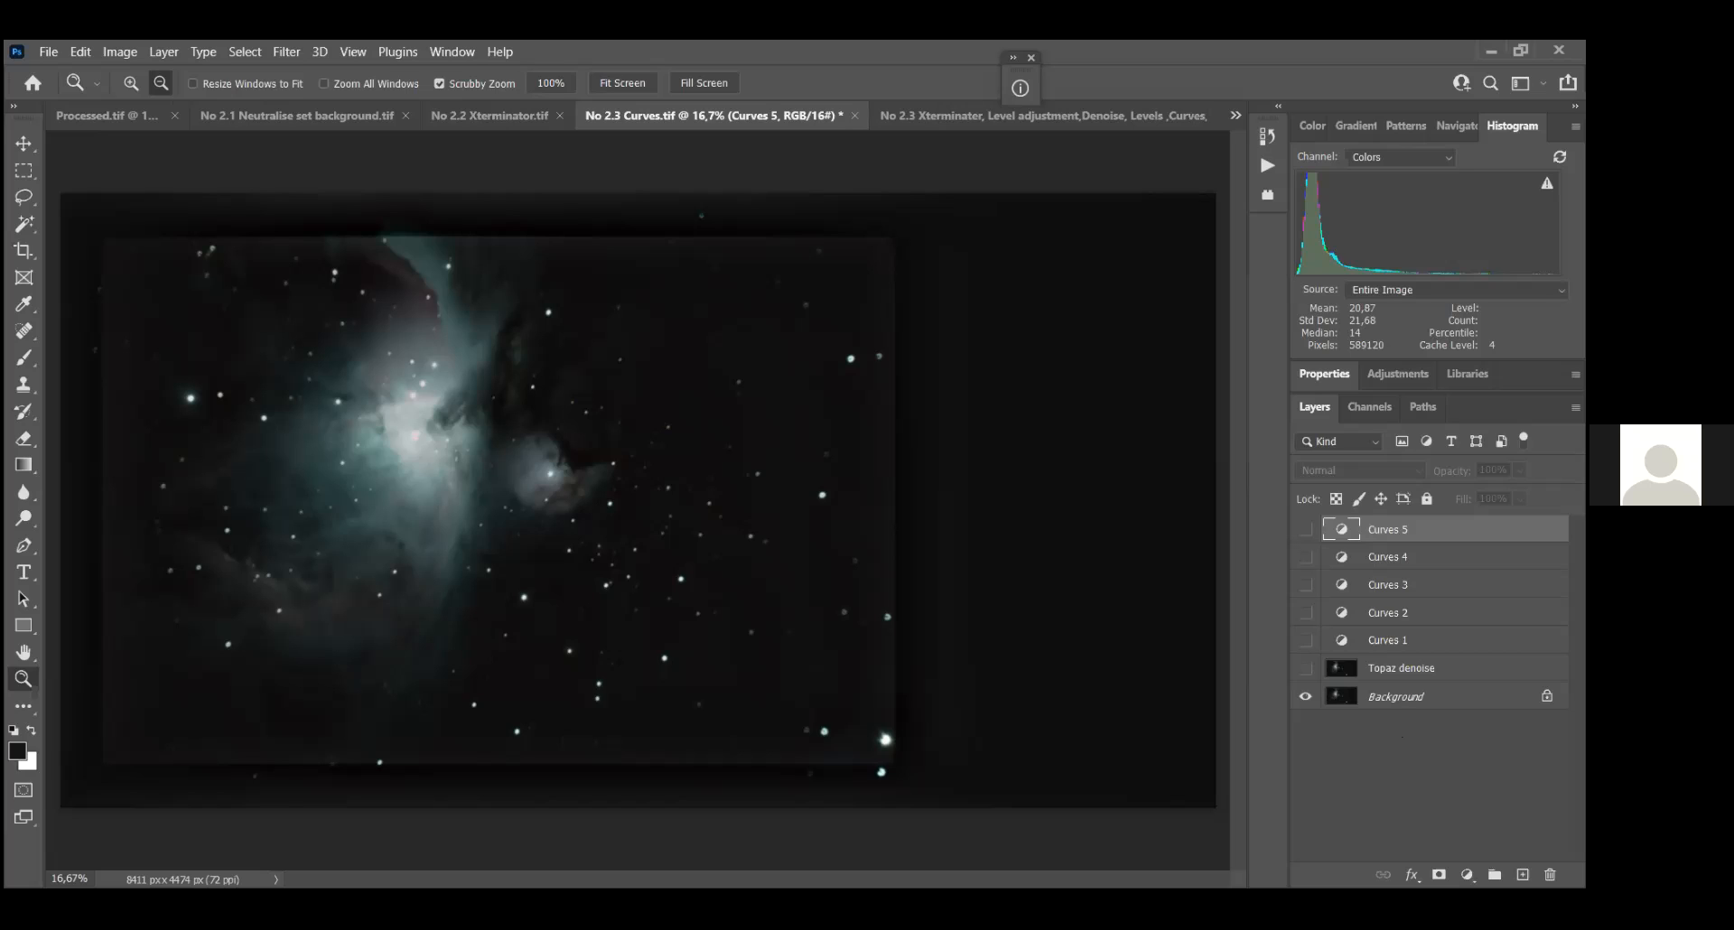
{"action": "left_click", "coordinate": [1306, 668]}
{"action": "left_click", "coordinate": [130, 84]}
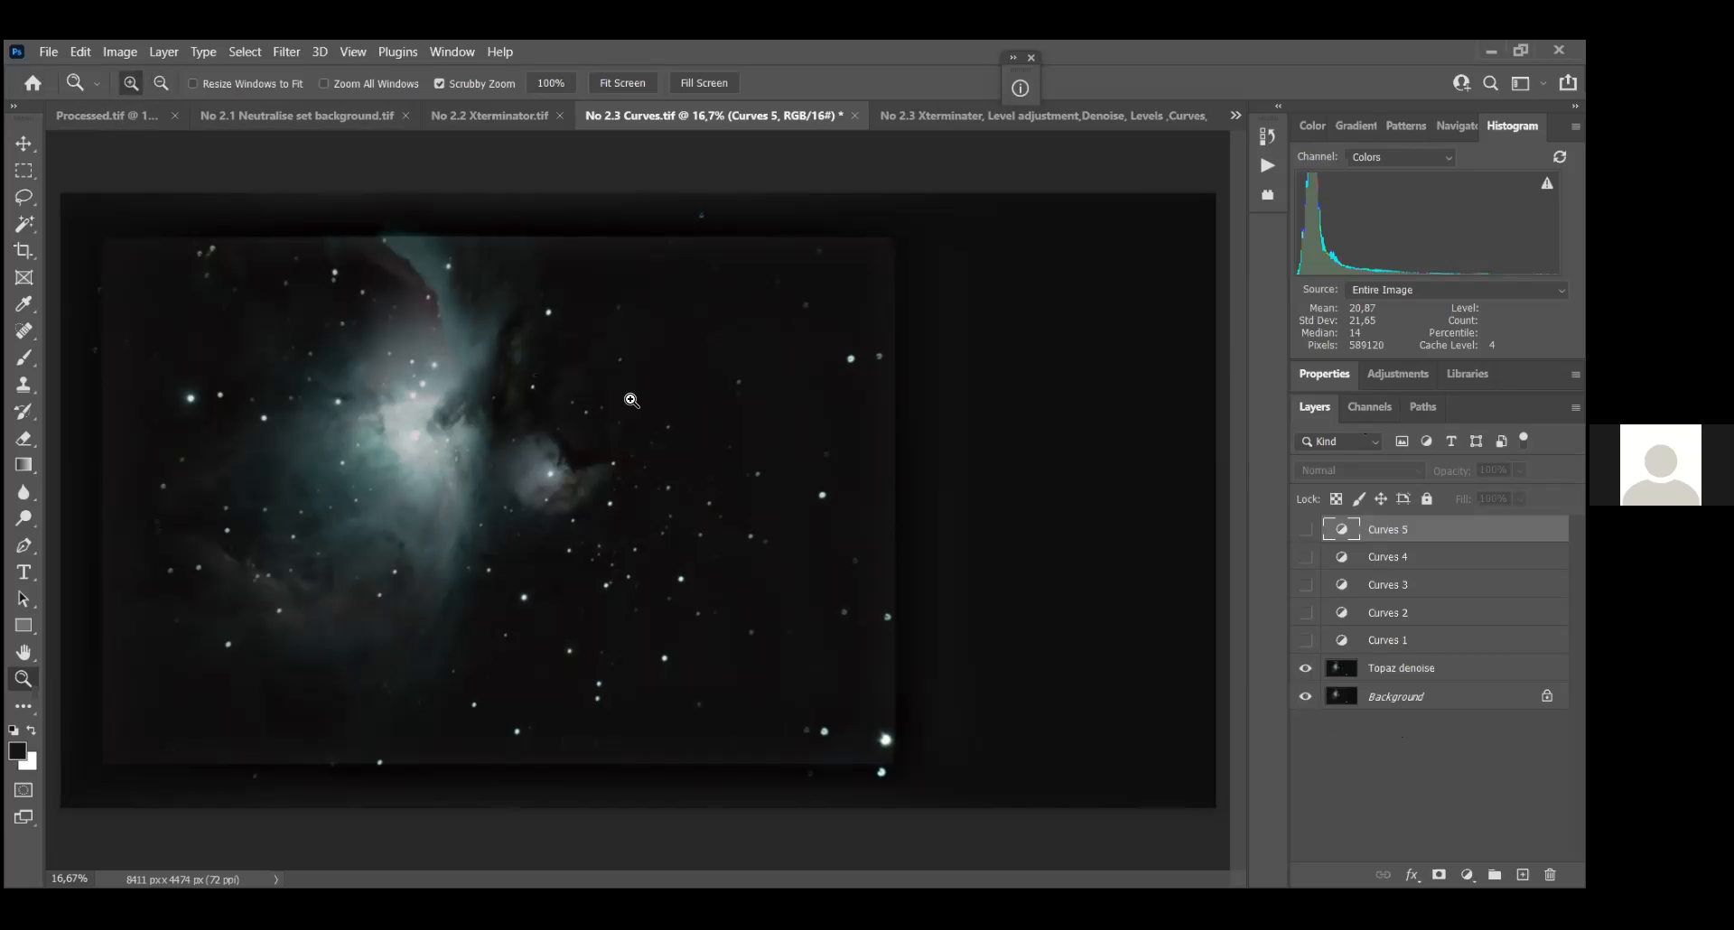
{"action": "left_click_drag", "start_coordinate": [631, 400], "coordinate": [631, 400]}
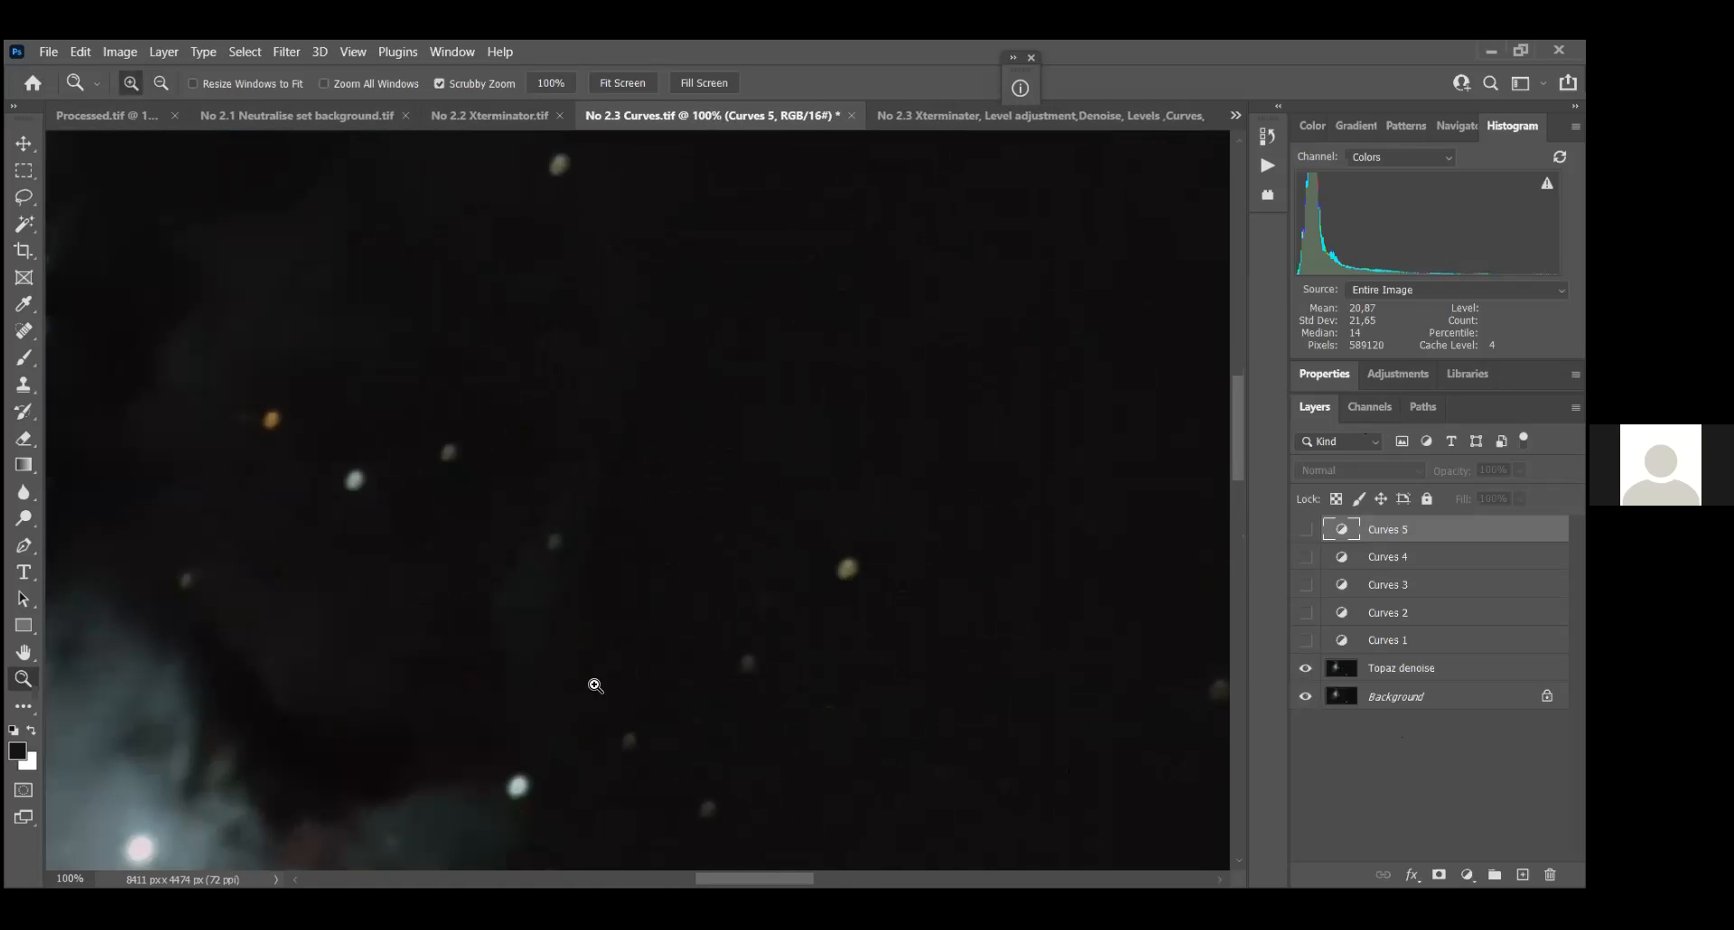
{"action": "left_click", "coordinate": [161, 82]}
{"action": "left_click", "coordinate": [642, 442]}
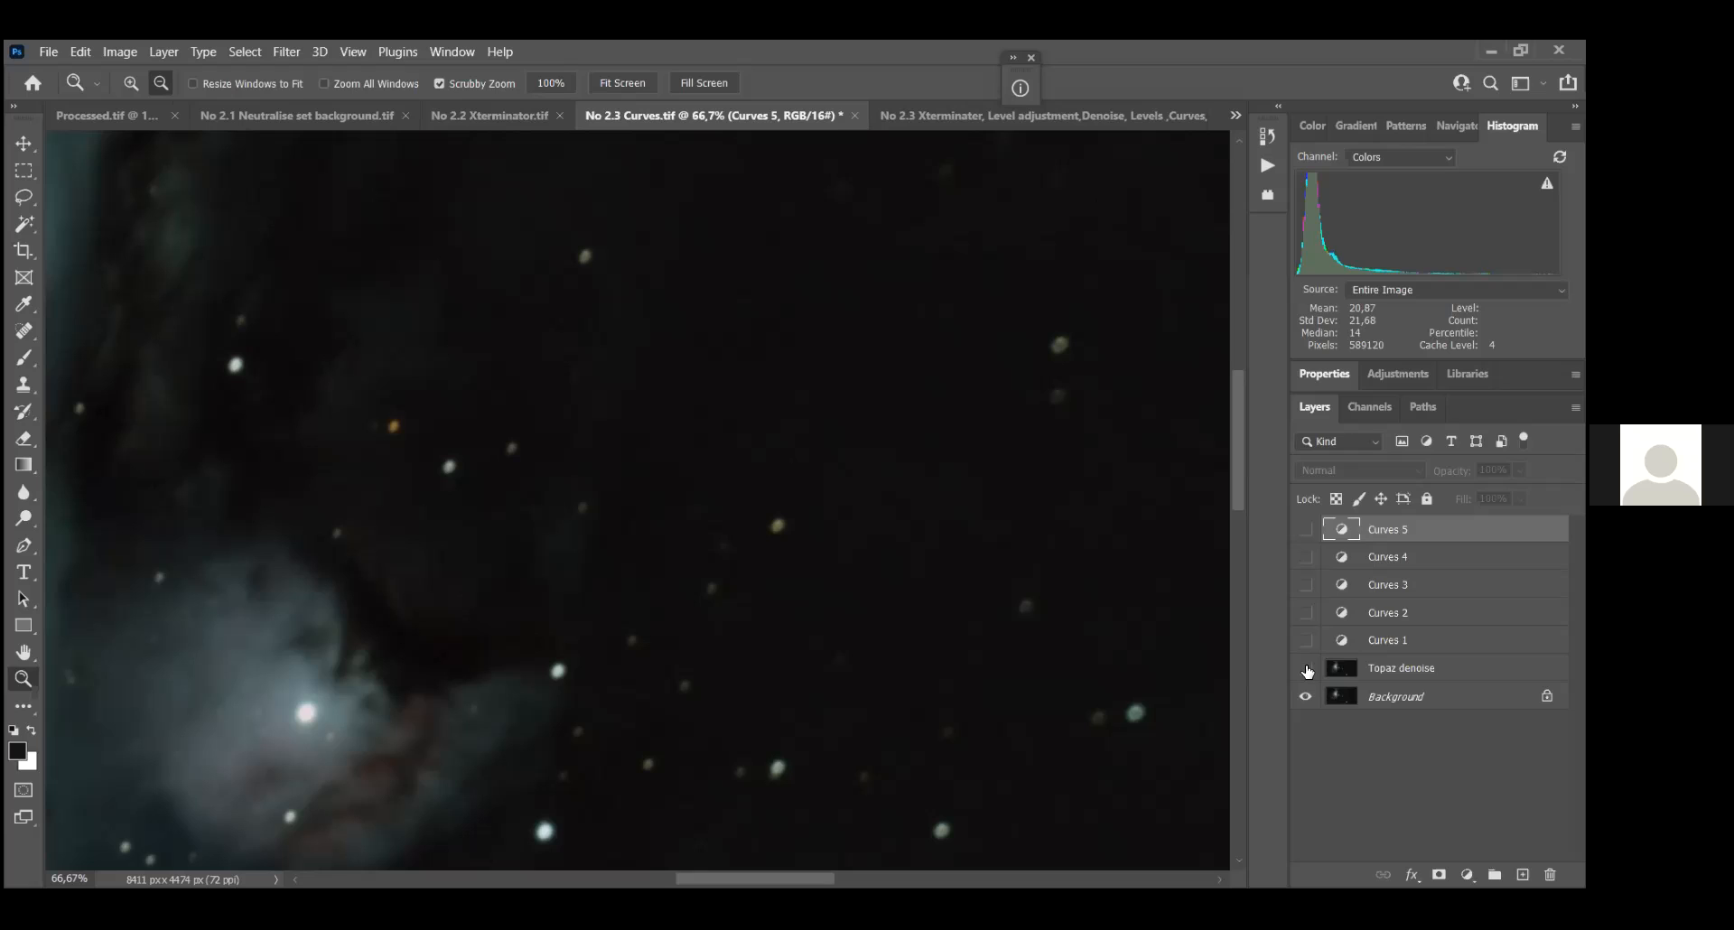
{"action": "left_click", "coordinate": [1306, 670]}
{"action": "left_click", "coordinate": [1307, 669]}
Step: Turn Curves 1 through Curves 5 back on one after another over the whole image, comparing Curves 1 off and on
{"action": "left_click", "coordinate": [340, 281]}
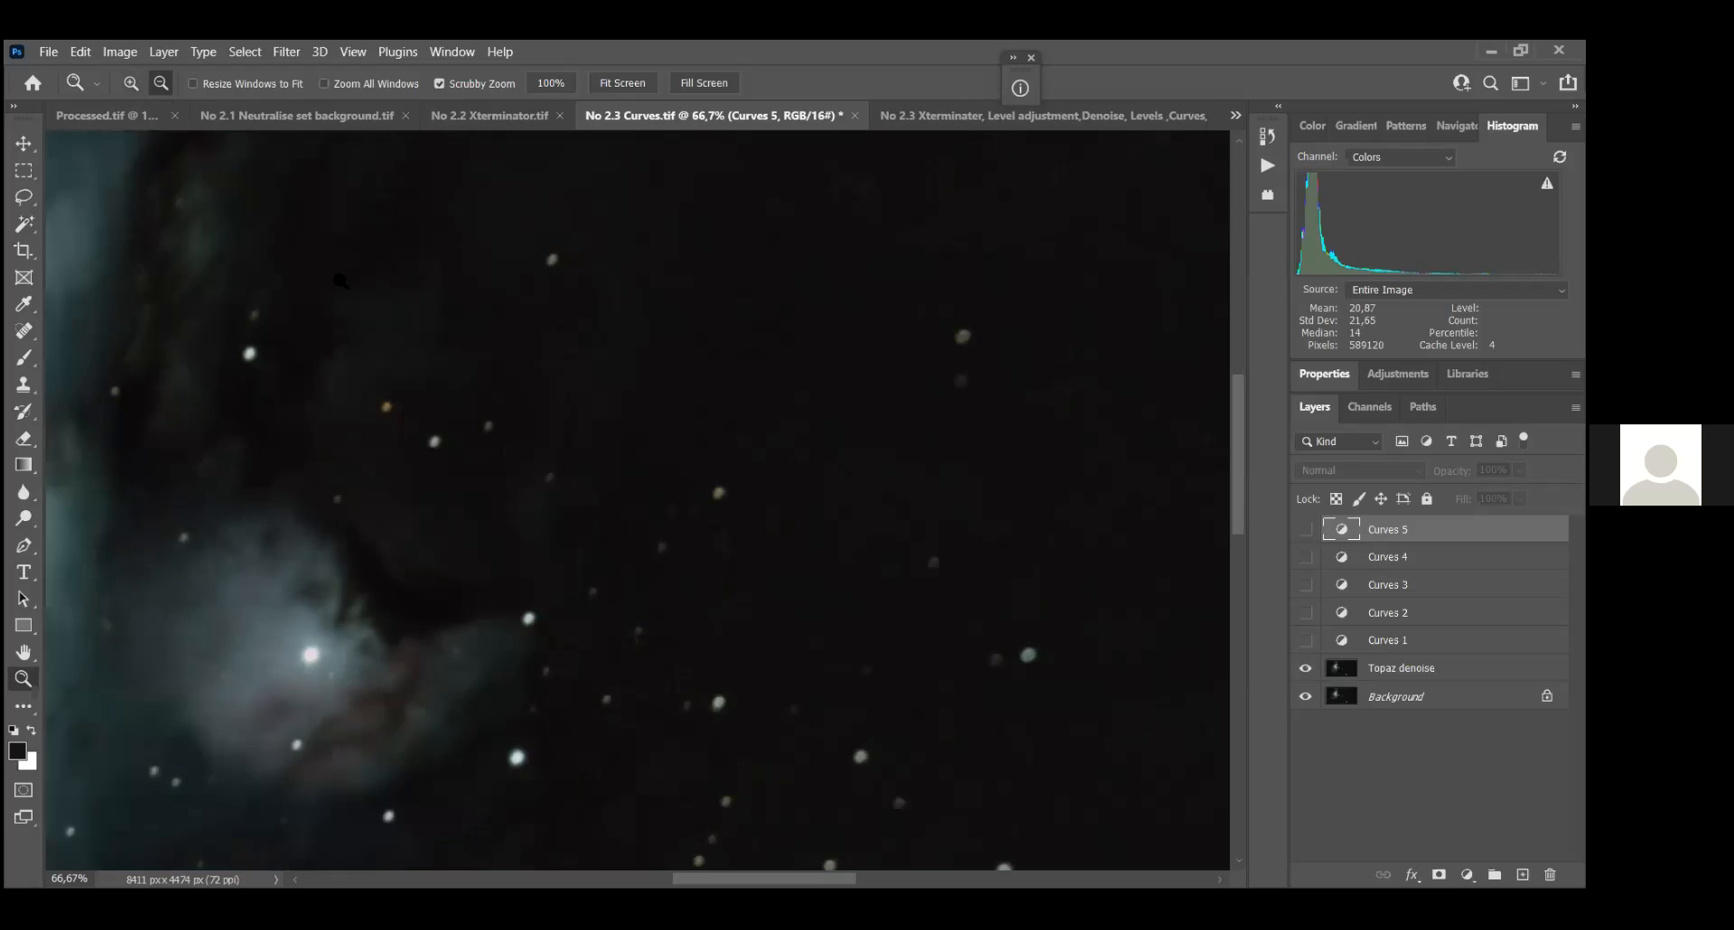
{"action": "left_click", "coordinate": [403, 281]}
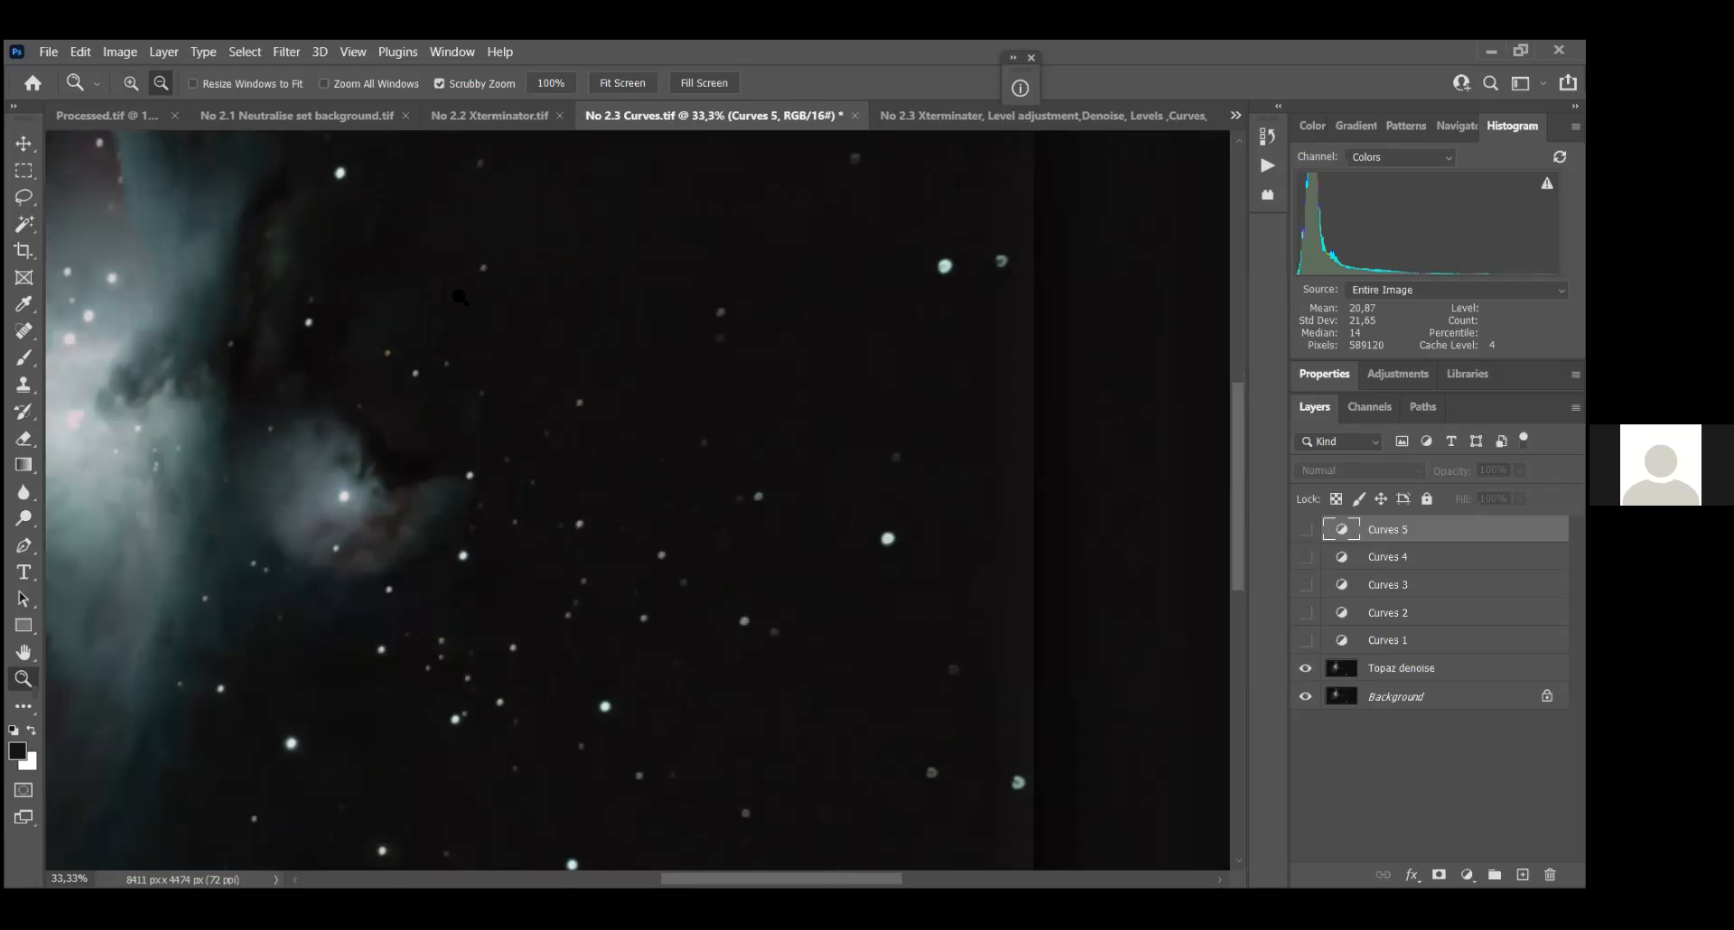
{"action": "left_click", "coordinate": [408, 248]}
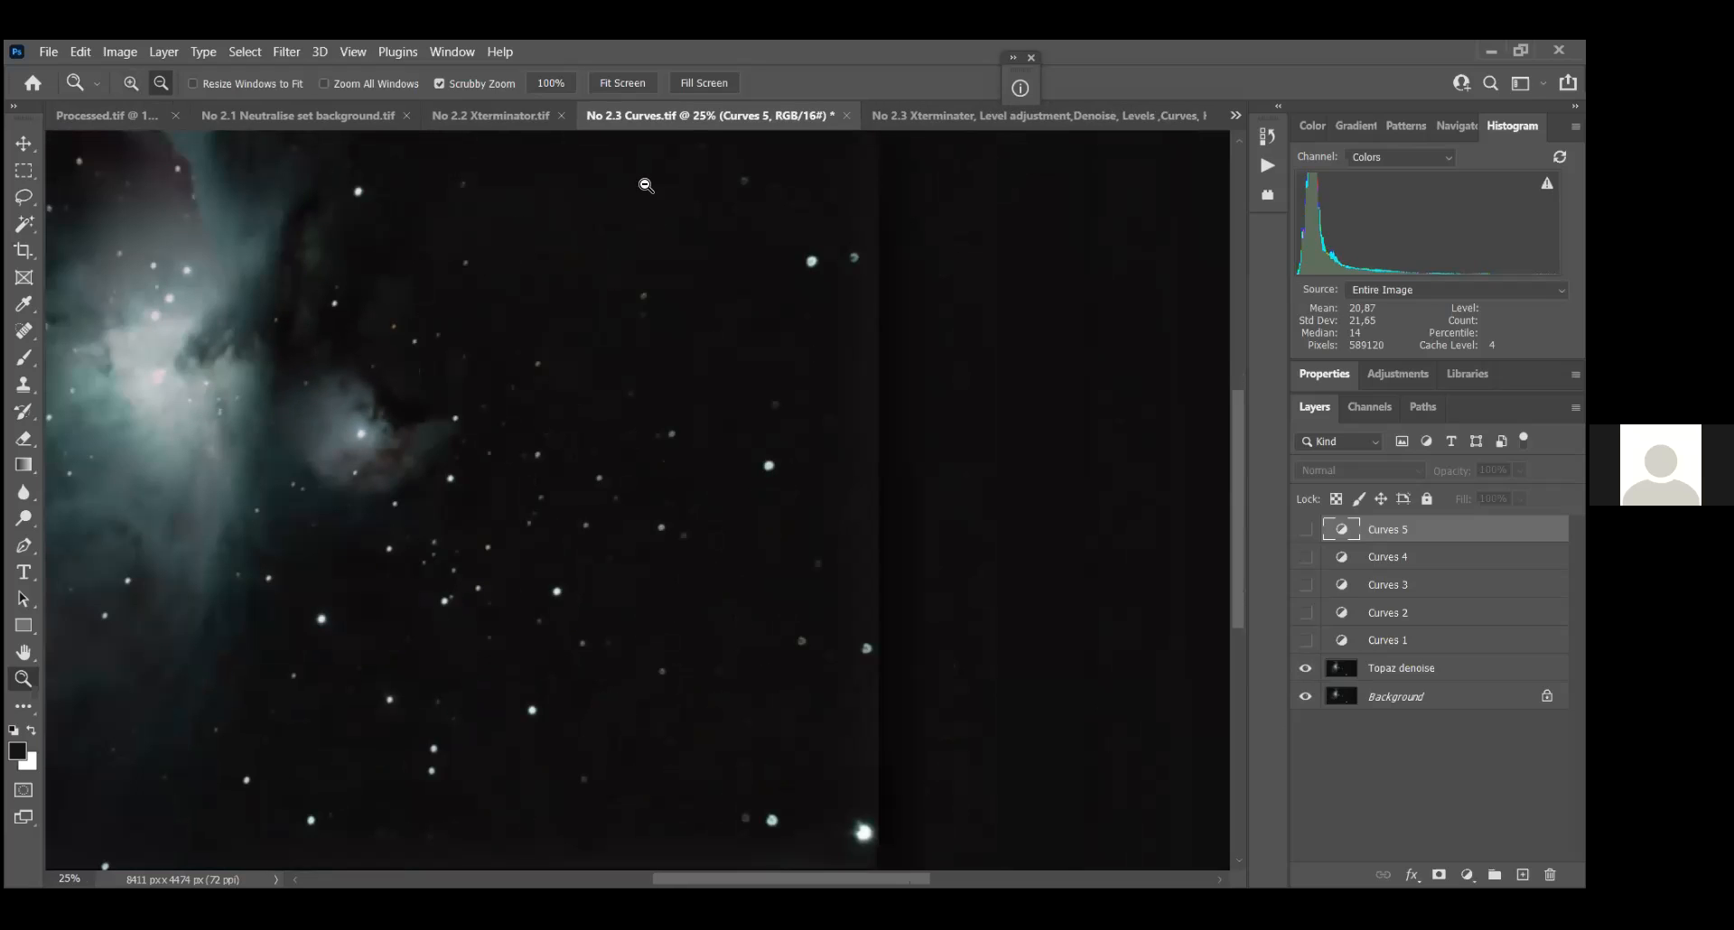
{"action": "left_click", "coordinate": [601, 258]}
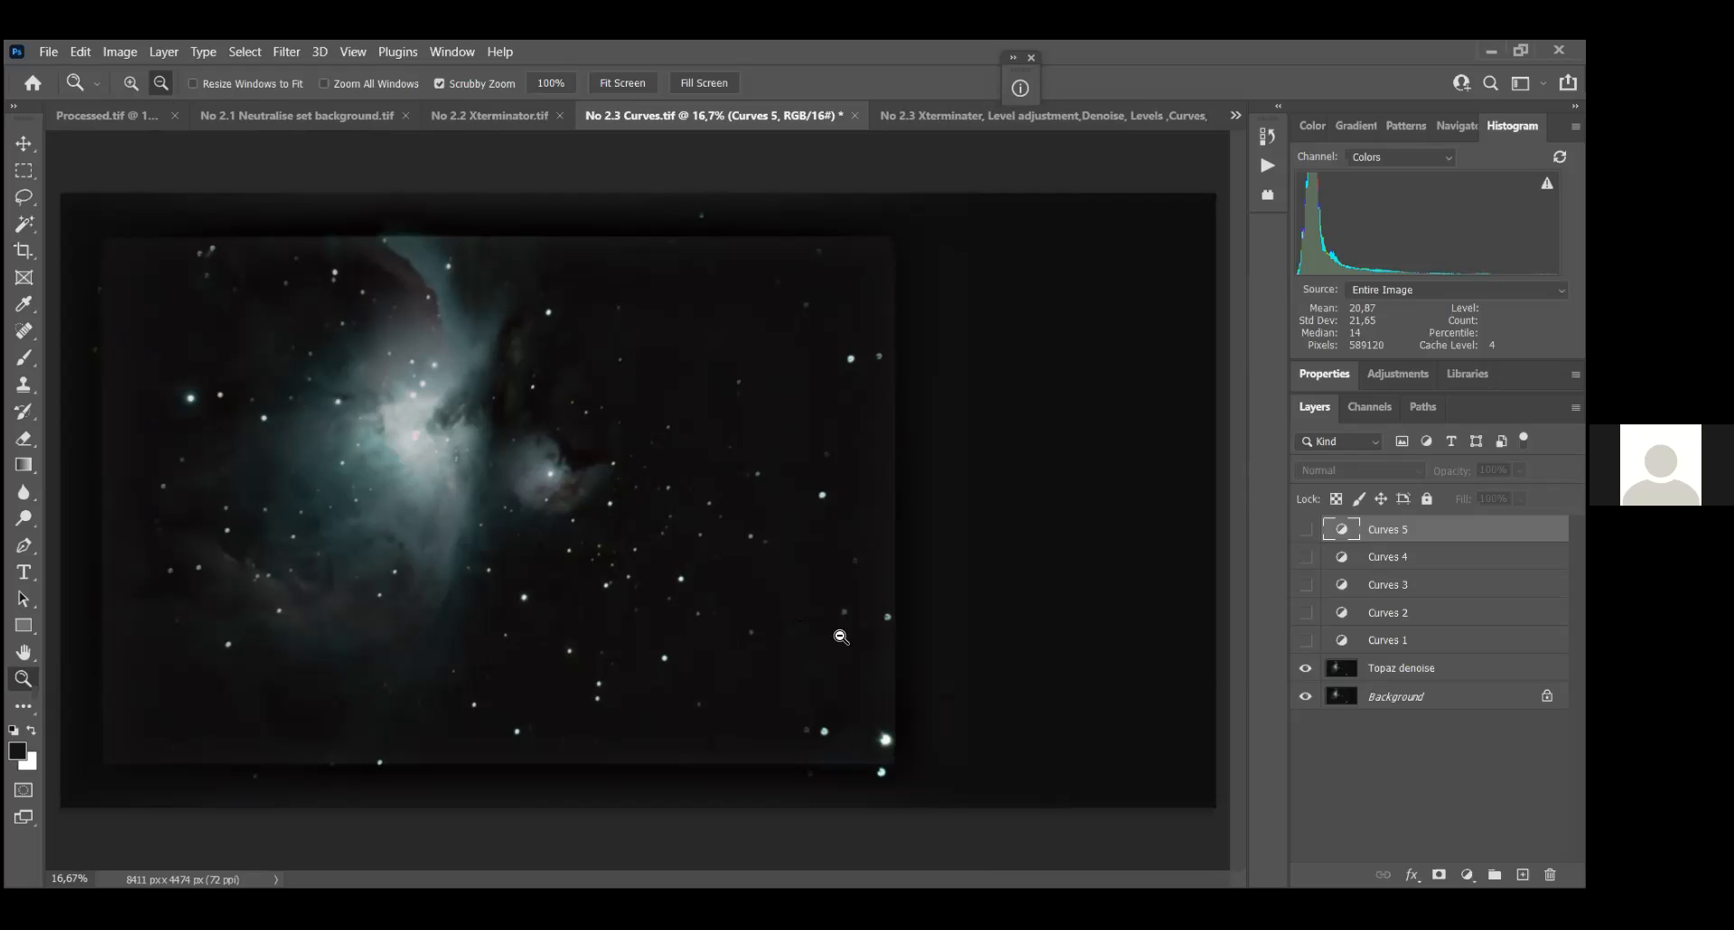
{"action": "left_click", "coordinate": [1306, 641]}
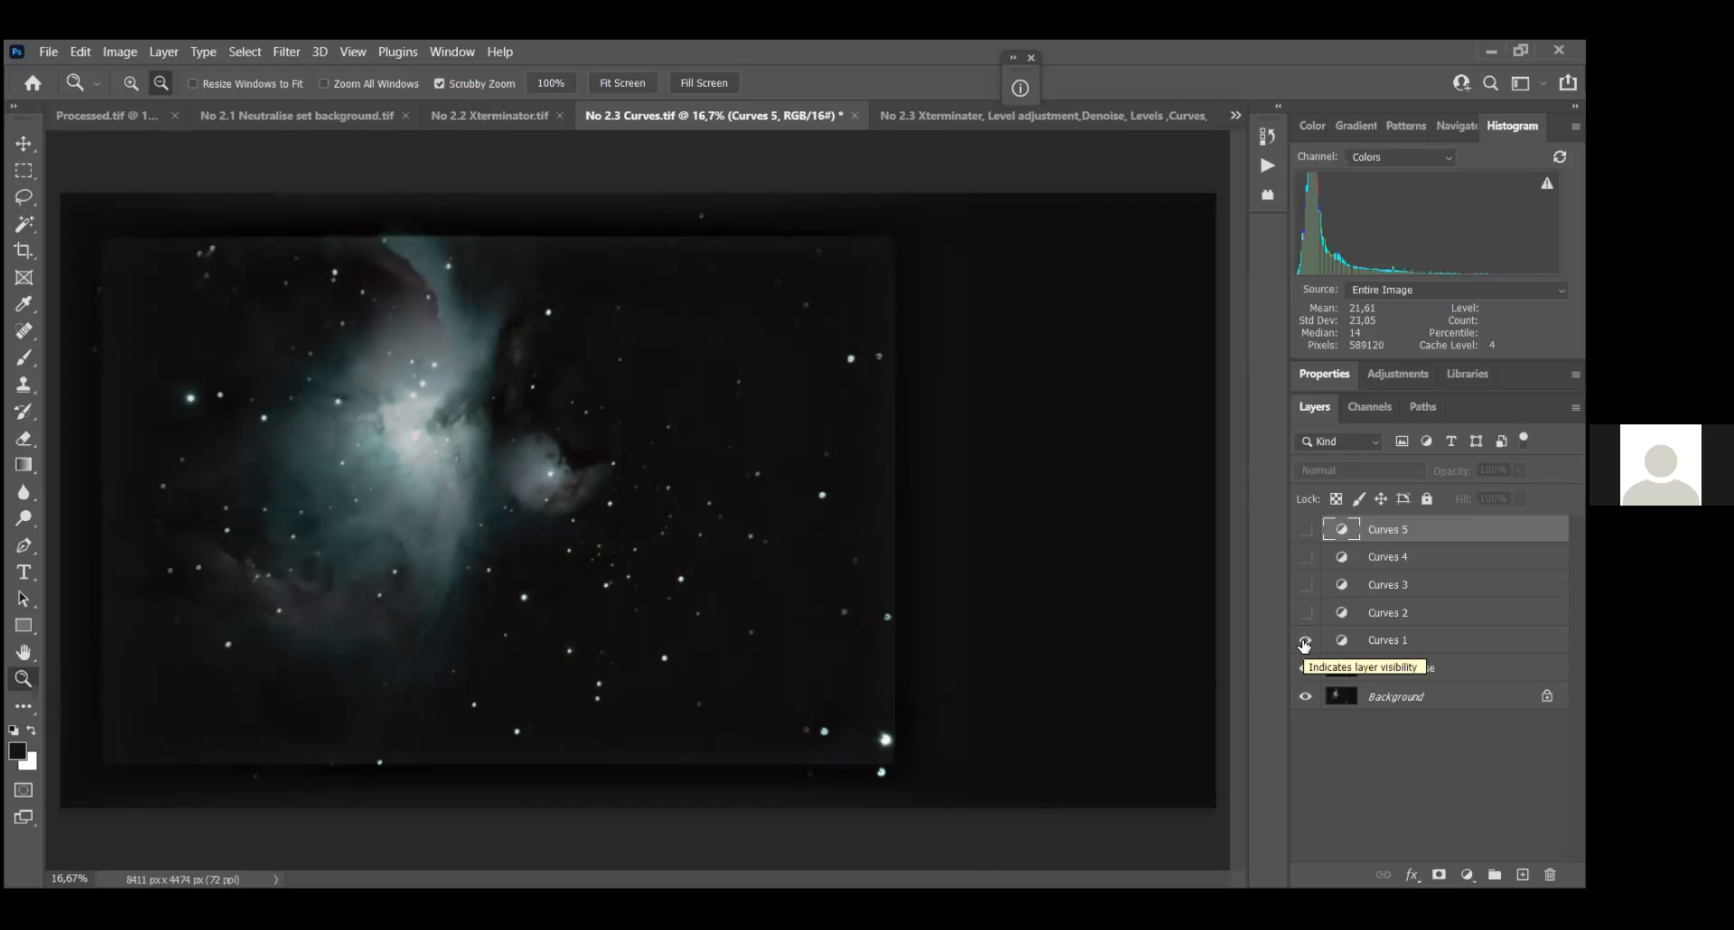
{"action": "left_click", "coordinate": [1305, 641]}
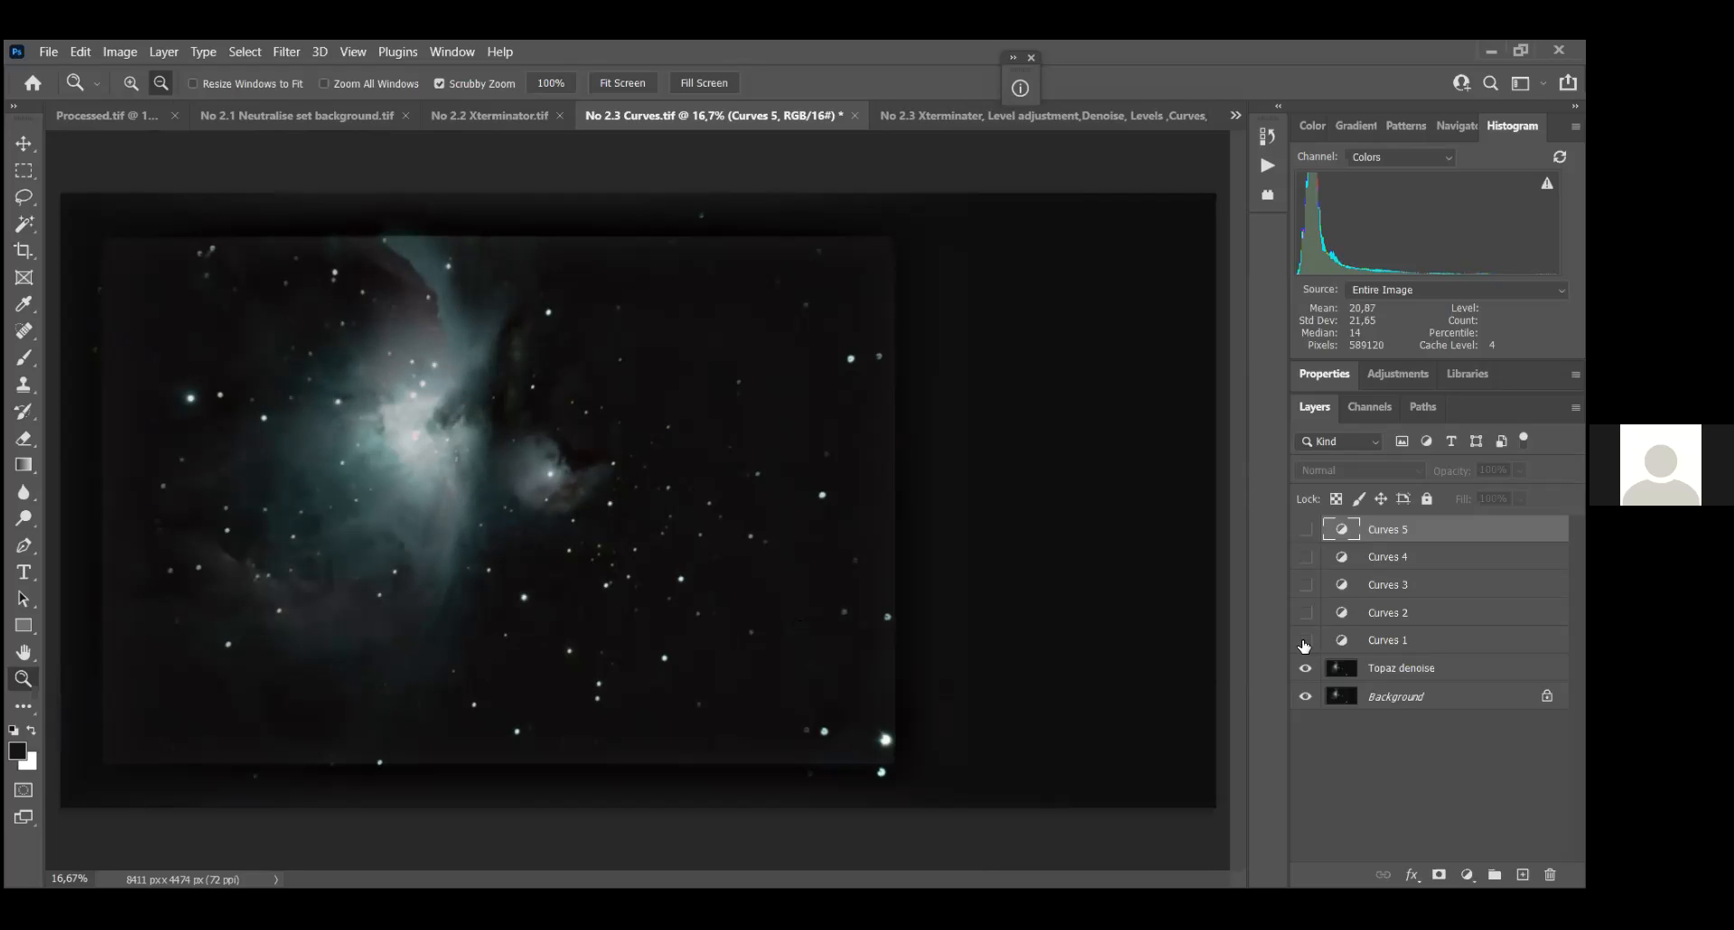
{"action": "left_click", "coordinate": [1305, 641]}
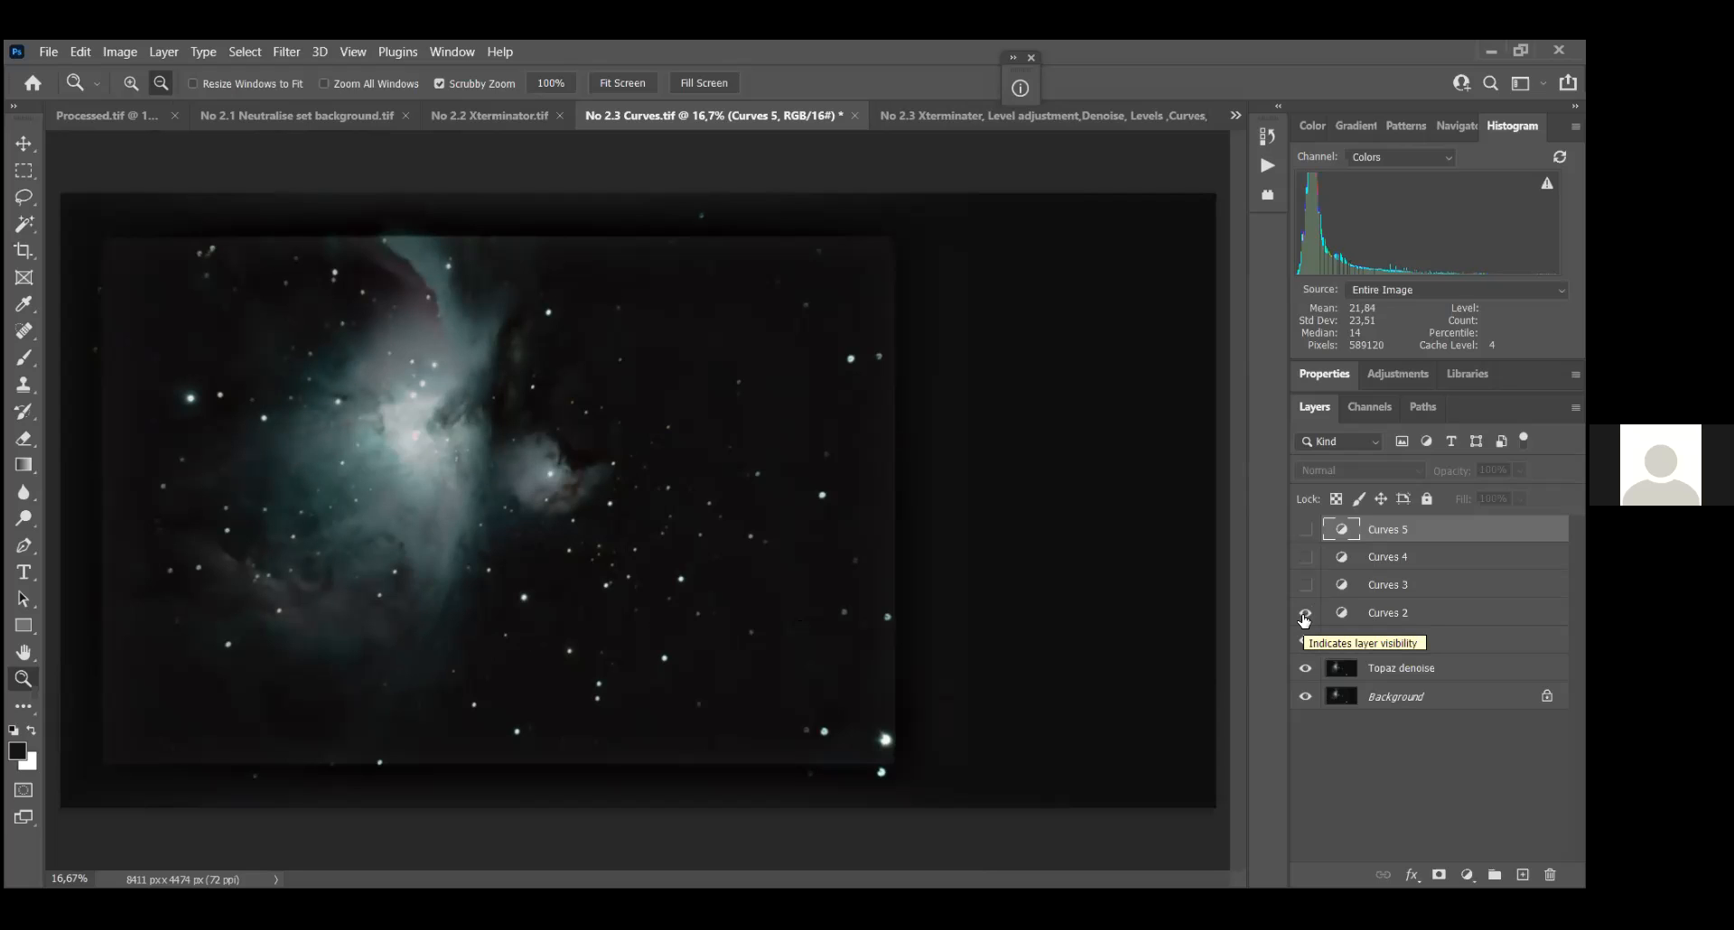
{"action": "left_click", "coordinate": [1306, 586]}
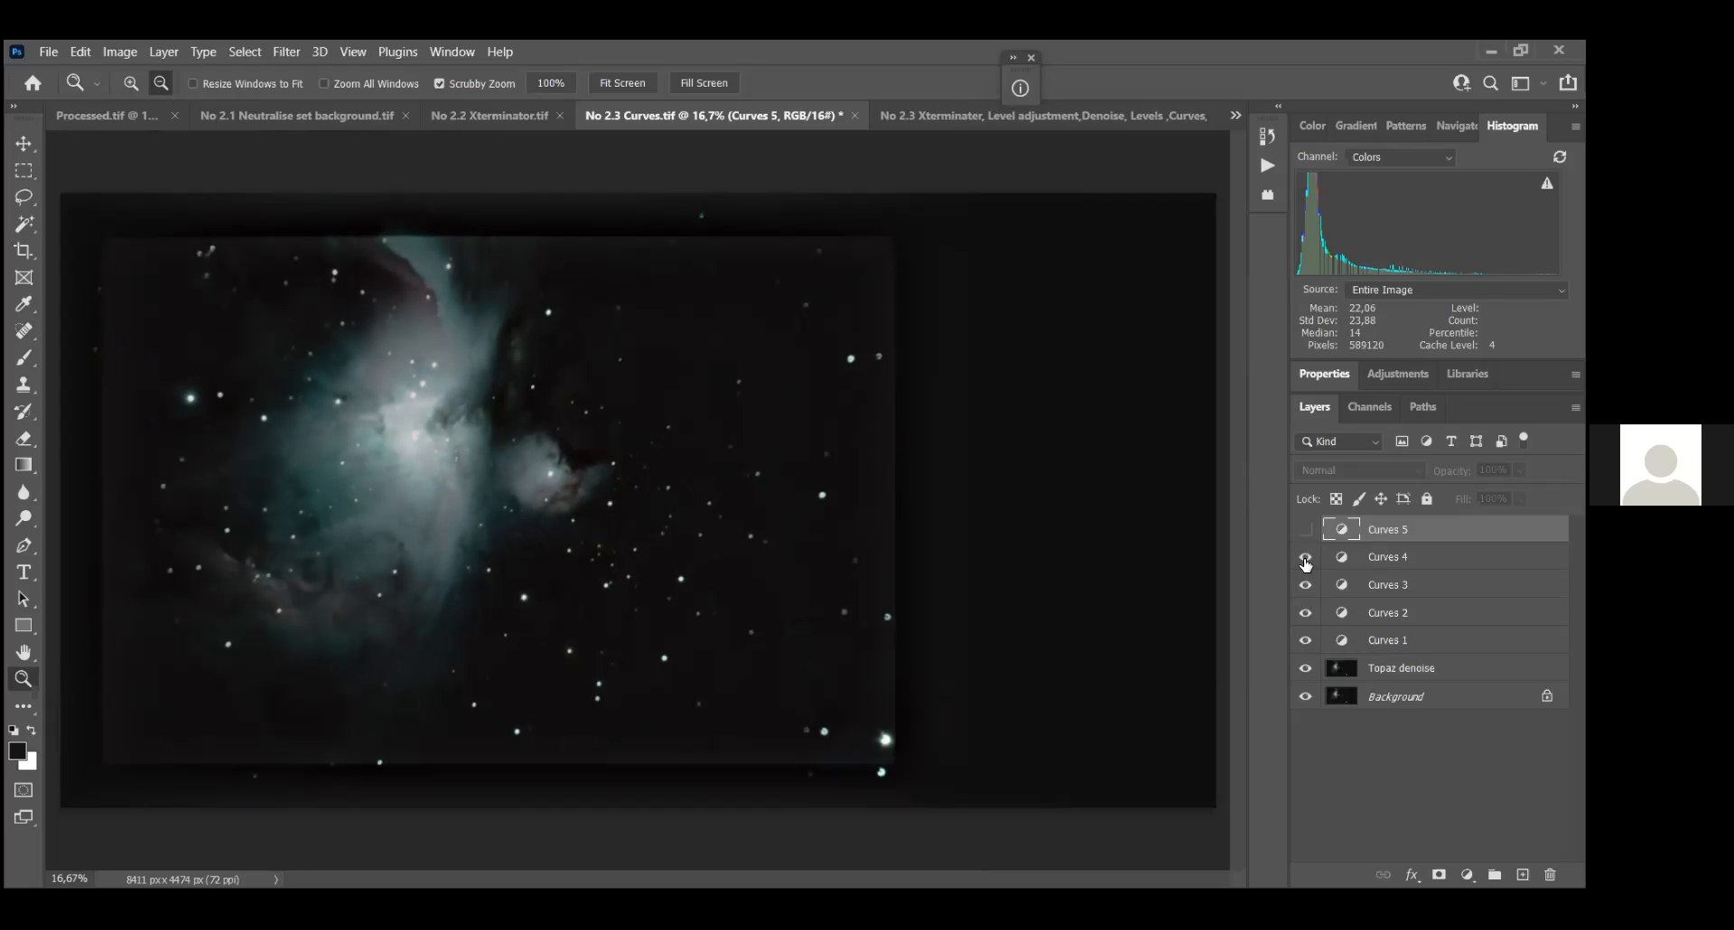
{"action": "left_click", "coordinate": [1307, 561]}
{"action": "left_click", "coordinate": [1306, 531]}
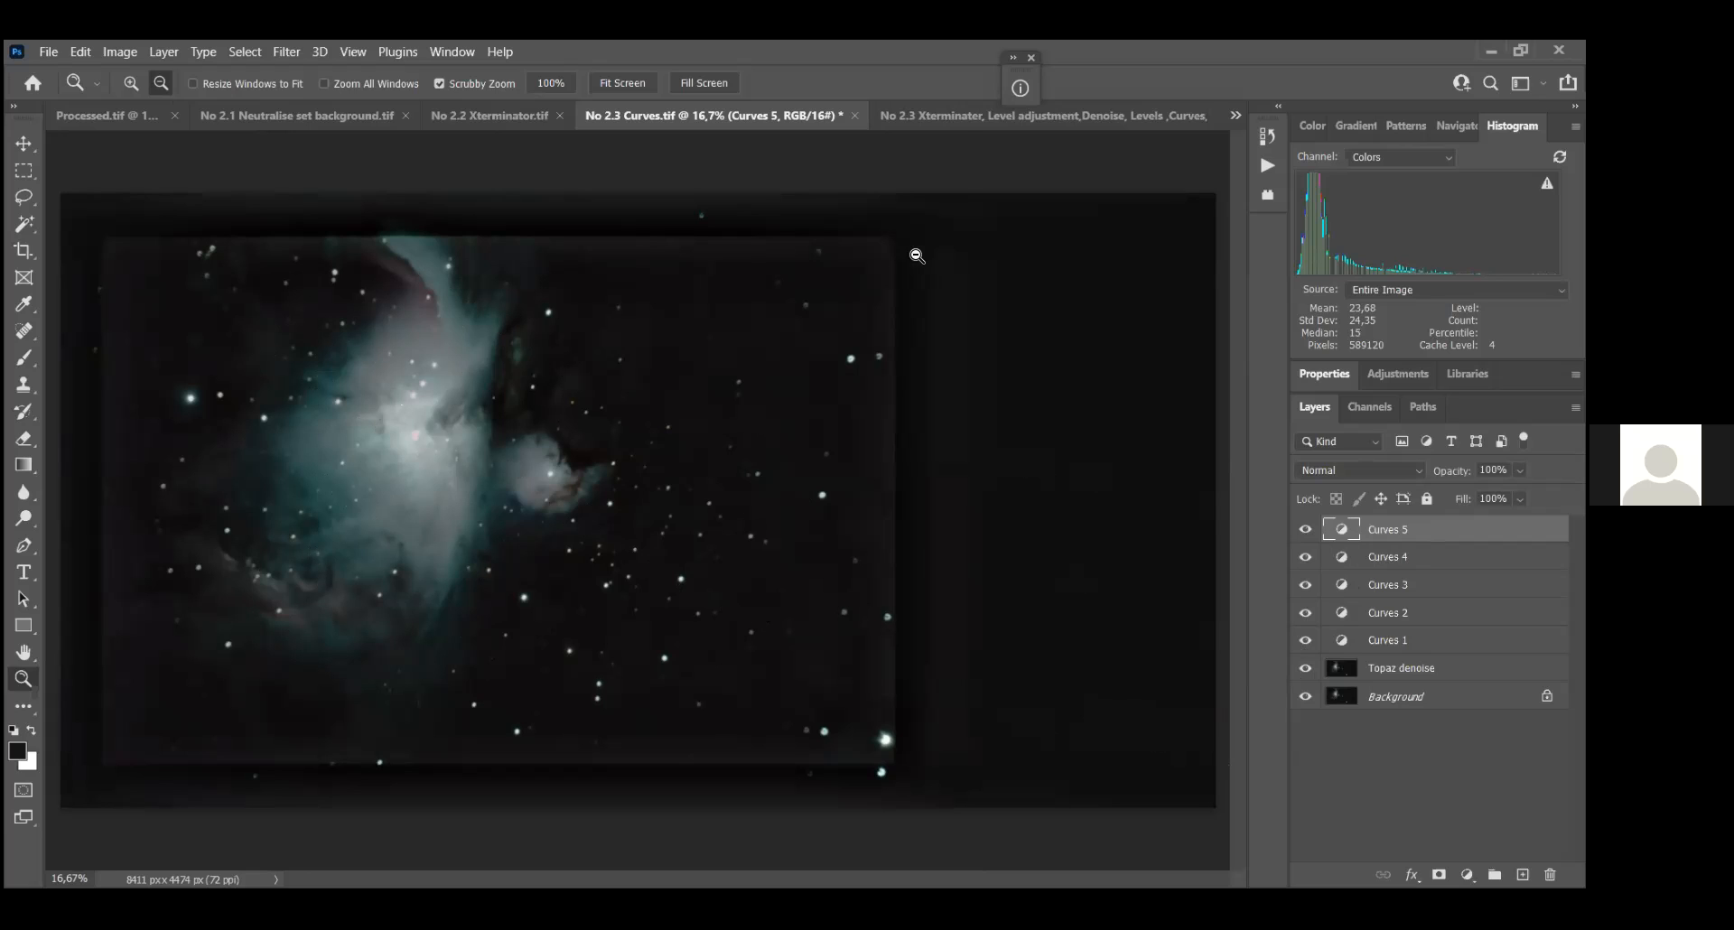
Step: Switch to the Xterminater, Level adjustment, Denoise, Levels, Curves, HLVG document and hide all layers above Background
{"action": "left_click", "coordinate": [951, 118]}
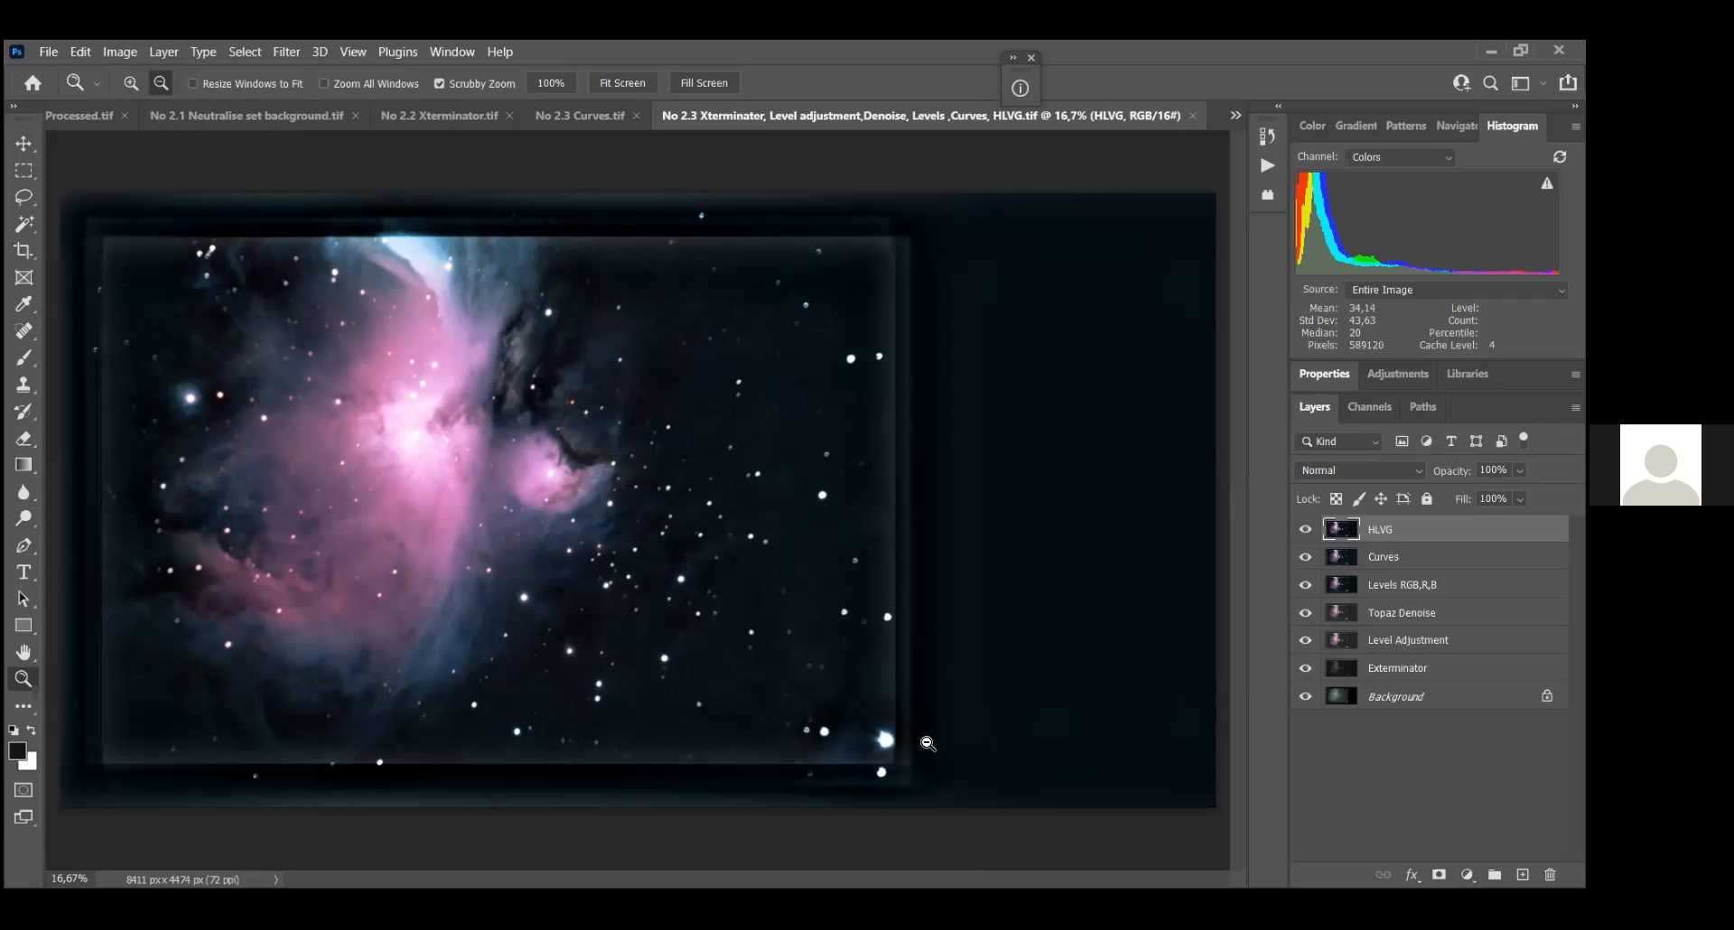
{"action": "left_click", "coordinate": [1306, 531]}
{"action": "left_click", "coordinate": [1305, 557]}
{"action": "left_click", "coordinate": [1305, 585]}
{"action": "left_click", "coordinate": [1305, 614]}
{"action": "left_click", "coordinate": [1305, 641]}
{"action": "left_click", "coordinate": [1305, 668]}
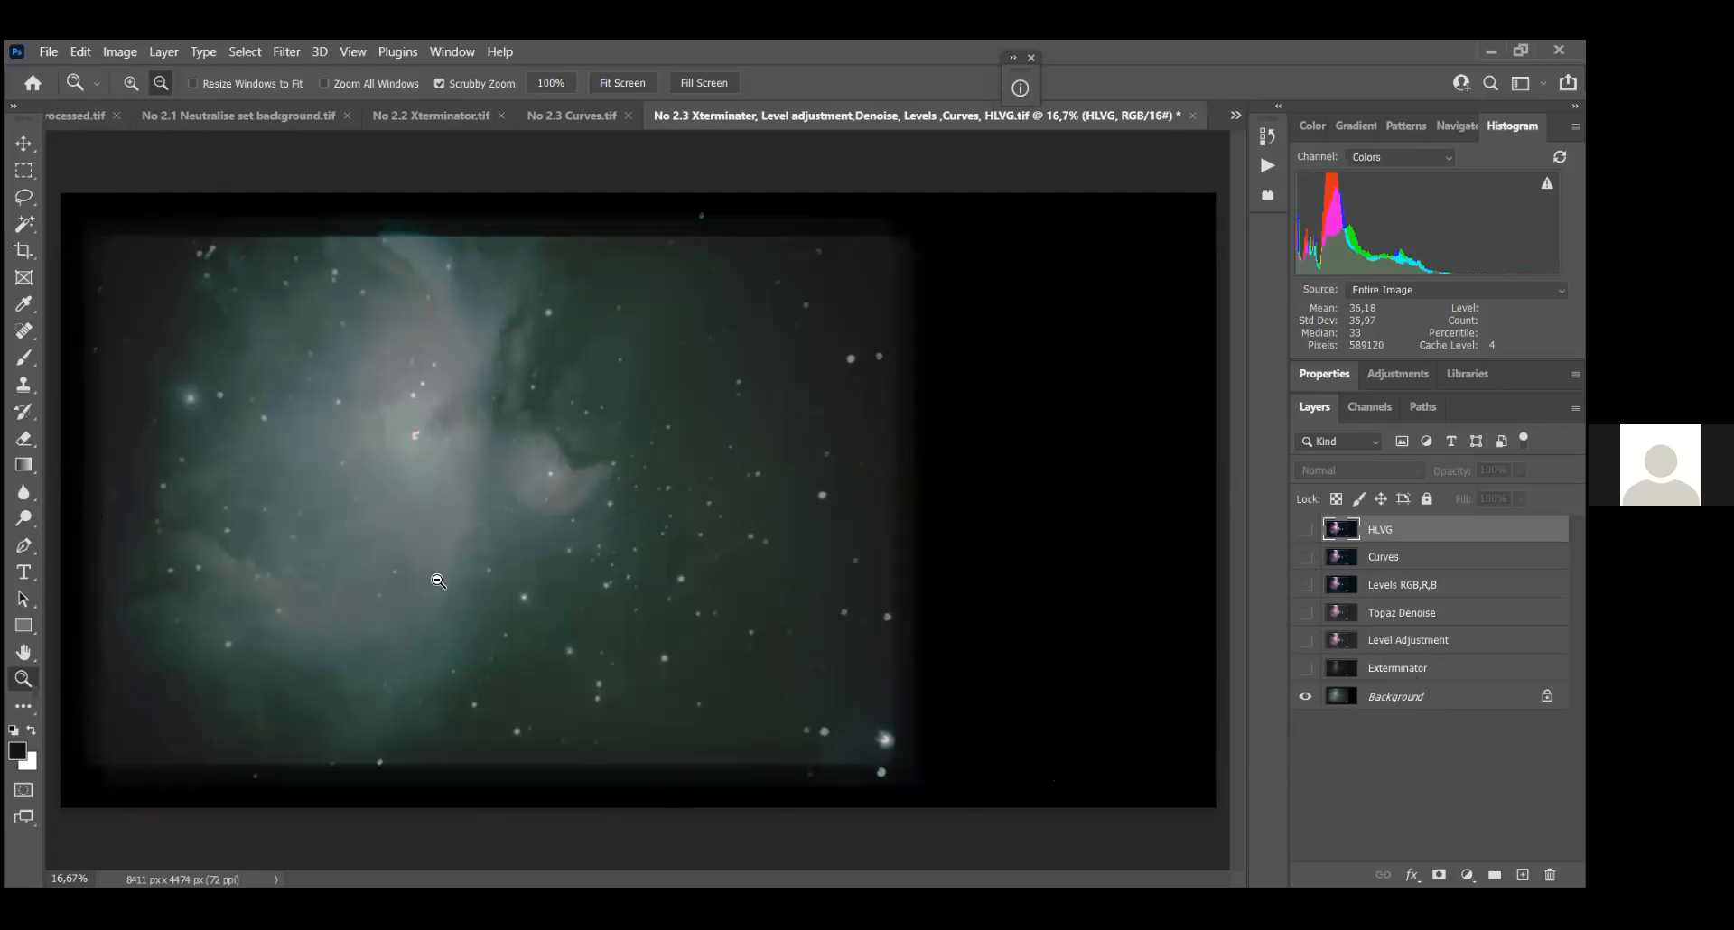
Step: Show the Exterminator, Level Adjustment and Topaz Denoise layers in turn to review each processing stage
{"action": "left_click", "coordinate": [1305, 669]}
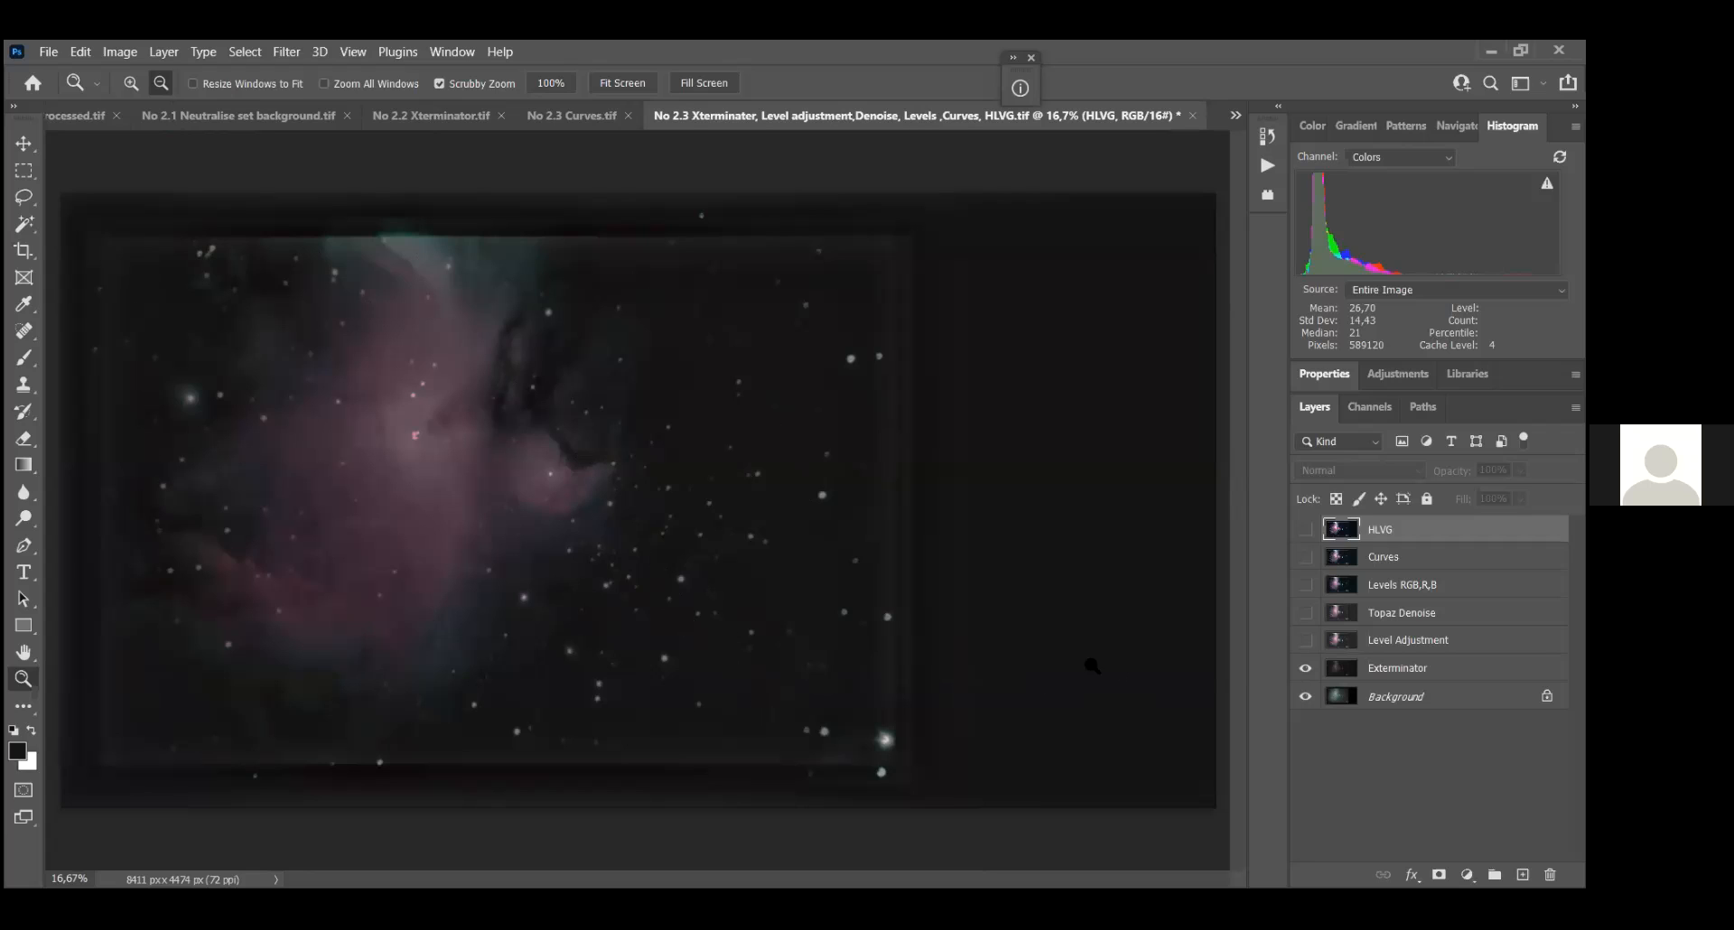
{"action": "left_click", "coordinate": [1305, 641]}
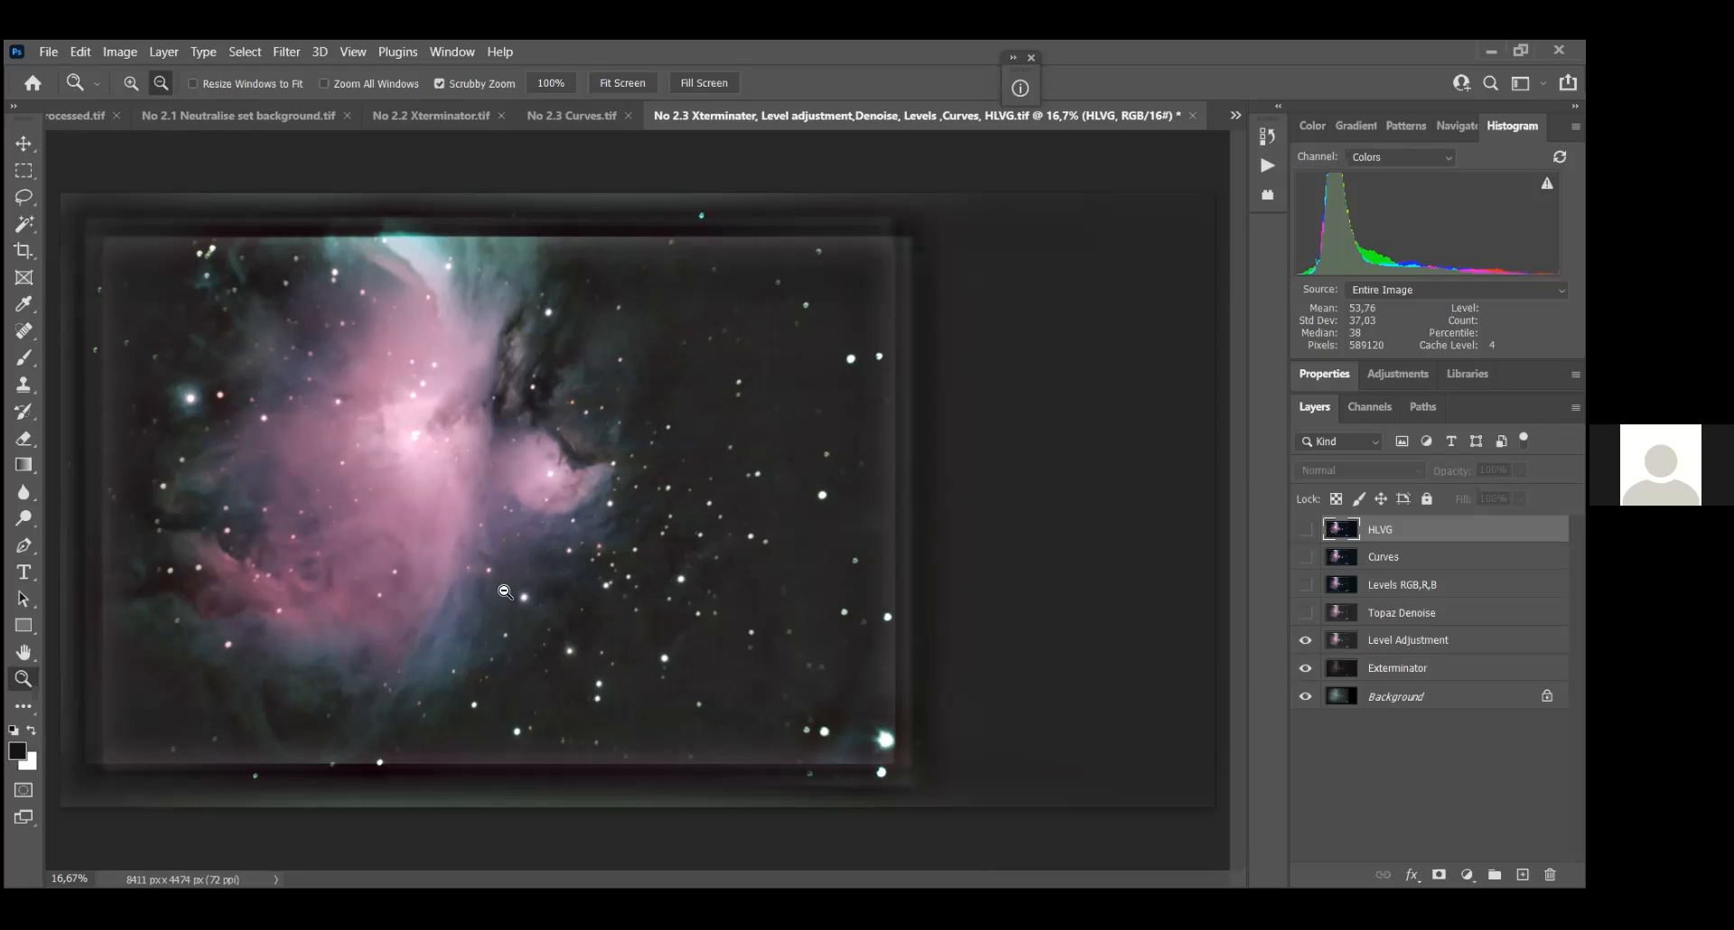
{"action": "left_click", "coordinate": [1305, 614]}
Step: Show the Levels RGB,R,B layer and compare the image with it off and on
{"action": "left_click", "coordinate": [1306, 586]}
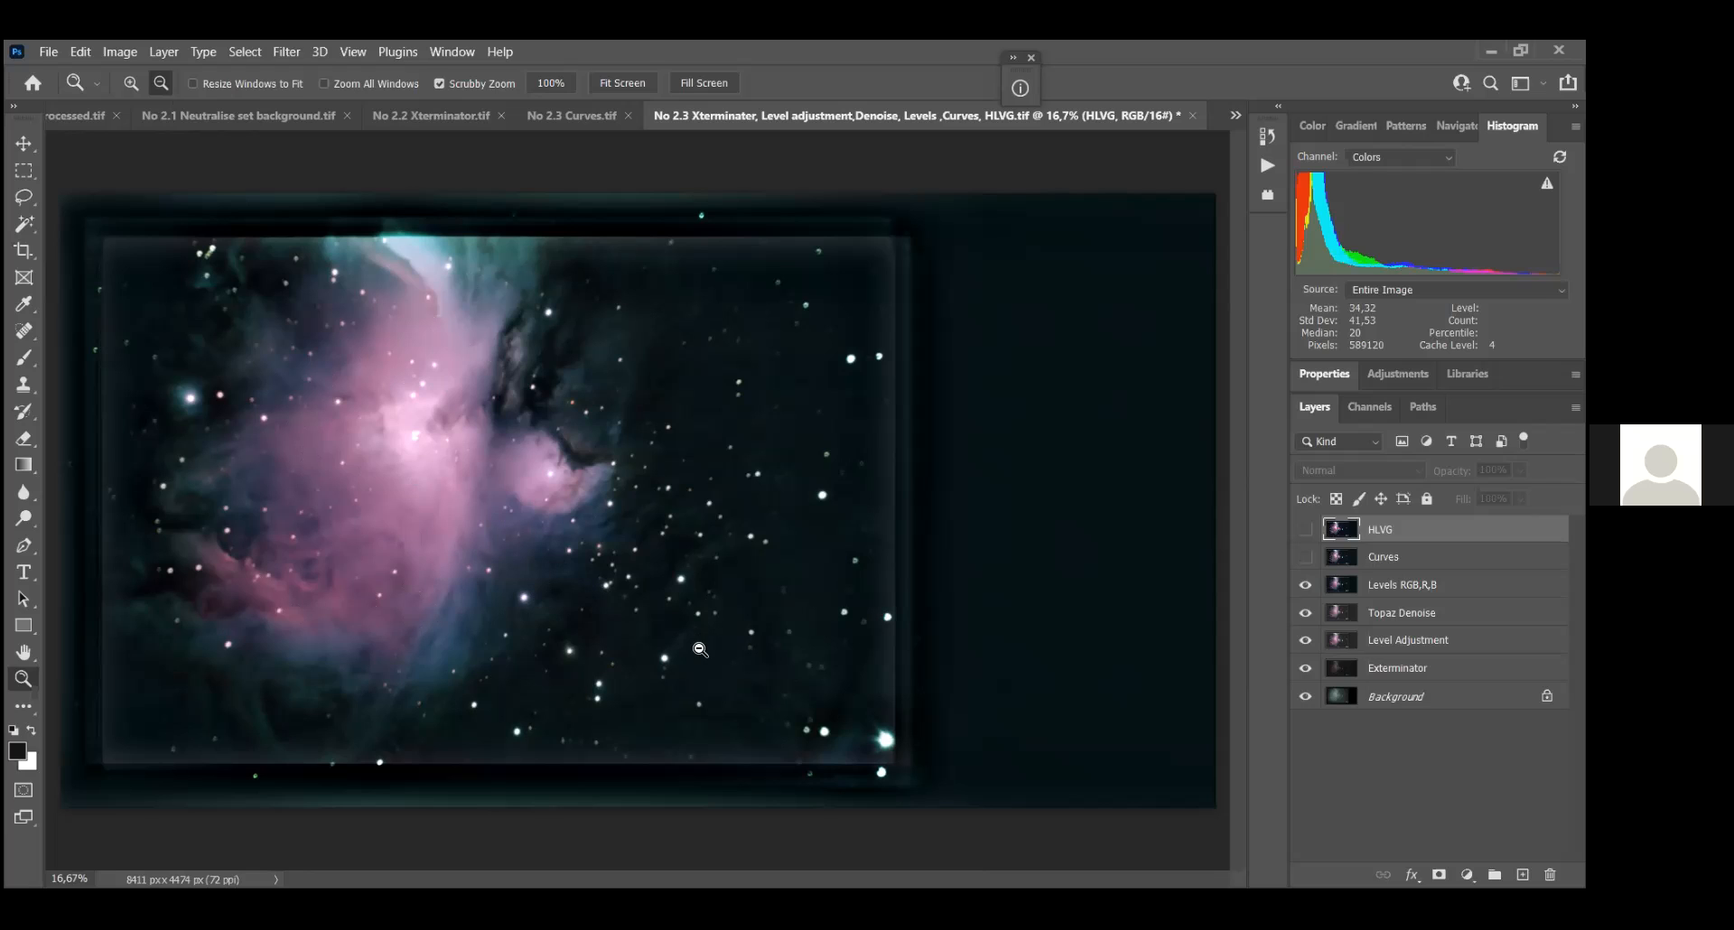
{"action": "left_click", "coordinate": [1307, 587]}
{"action": "left_click", "coordinate": [1306, 586]}
Step: Show the Curves layer, comparing the image with it off and on, and turn on the HLVG layer above it
{"action": "left_click", "coordinate": [1305, 559]}
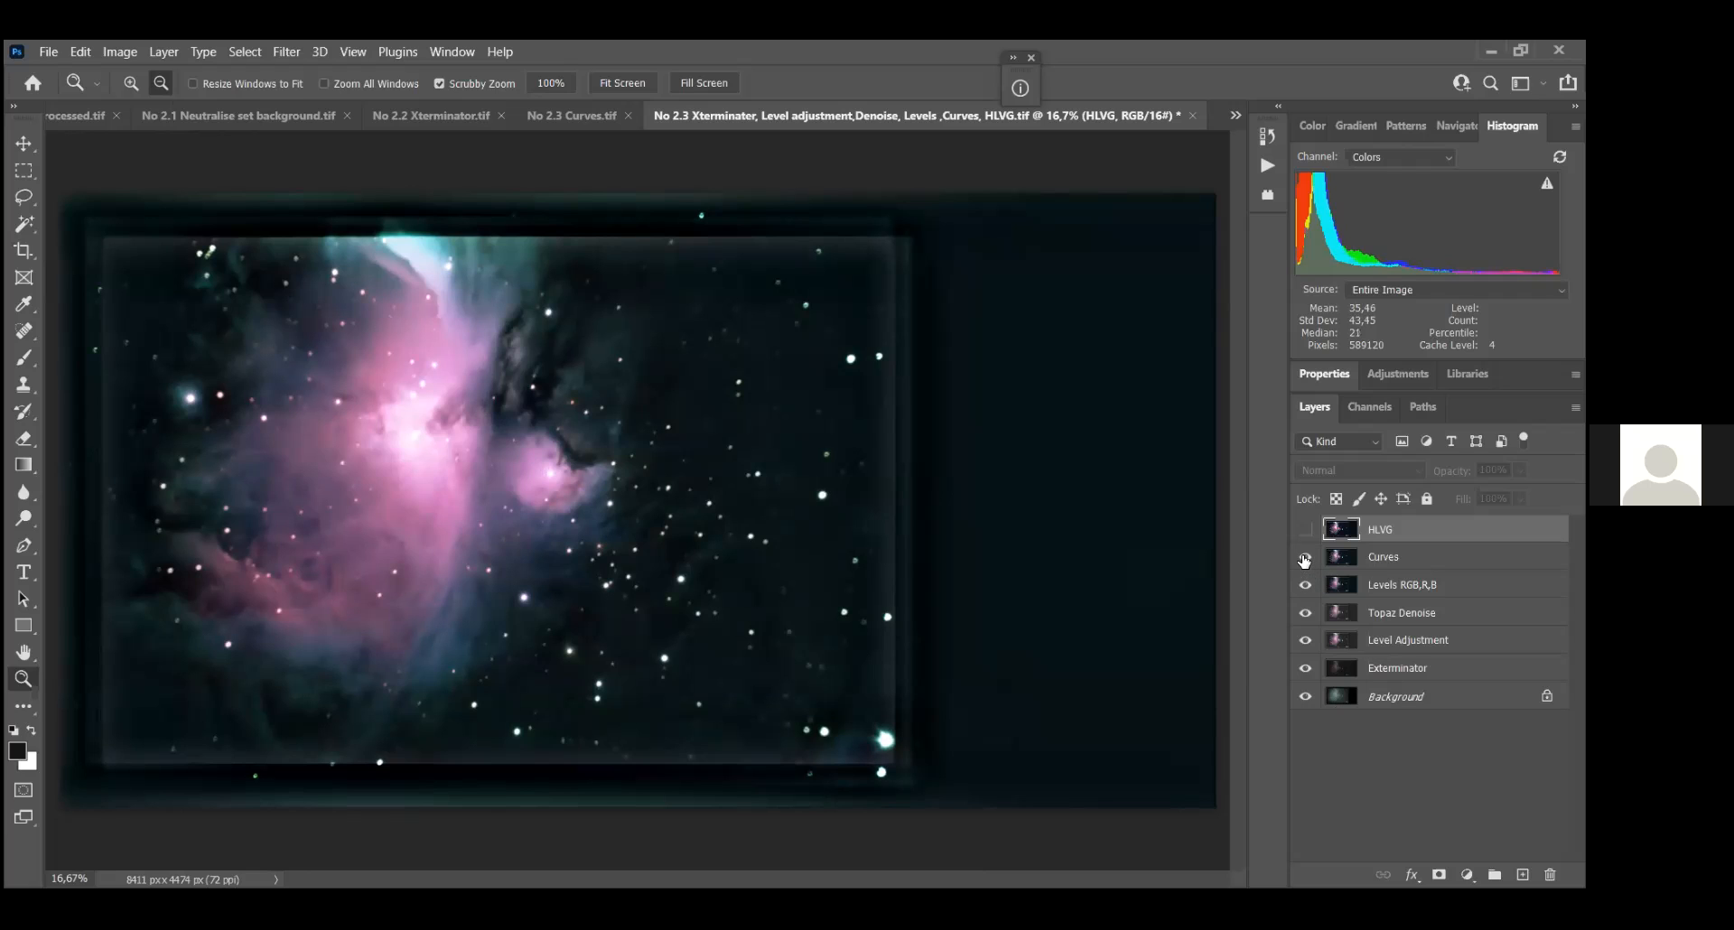
{"action": "left_click", "coordinate": [1304, 559]}
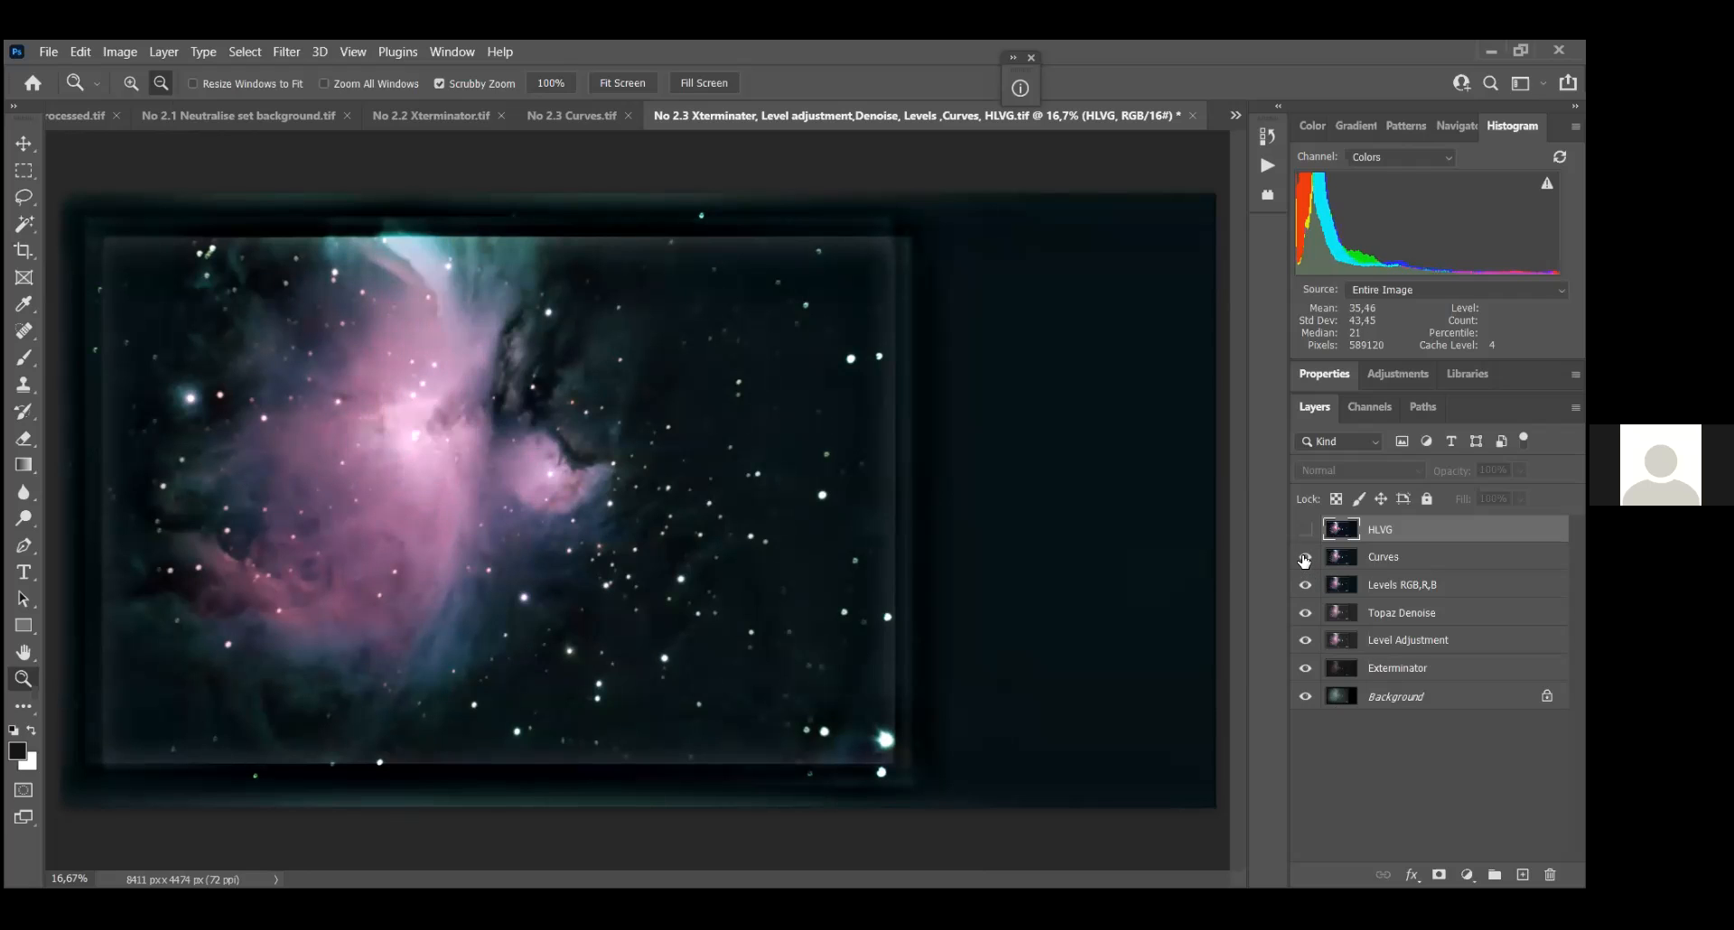
{"action": "left_click", "coordinate": [1304, 559]}
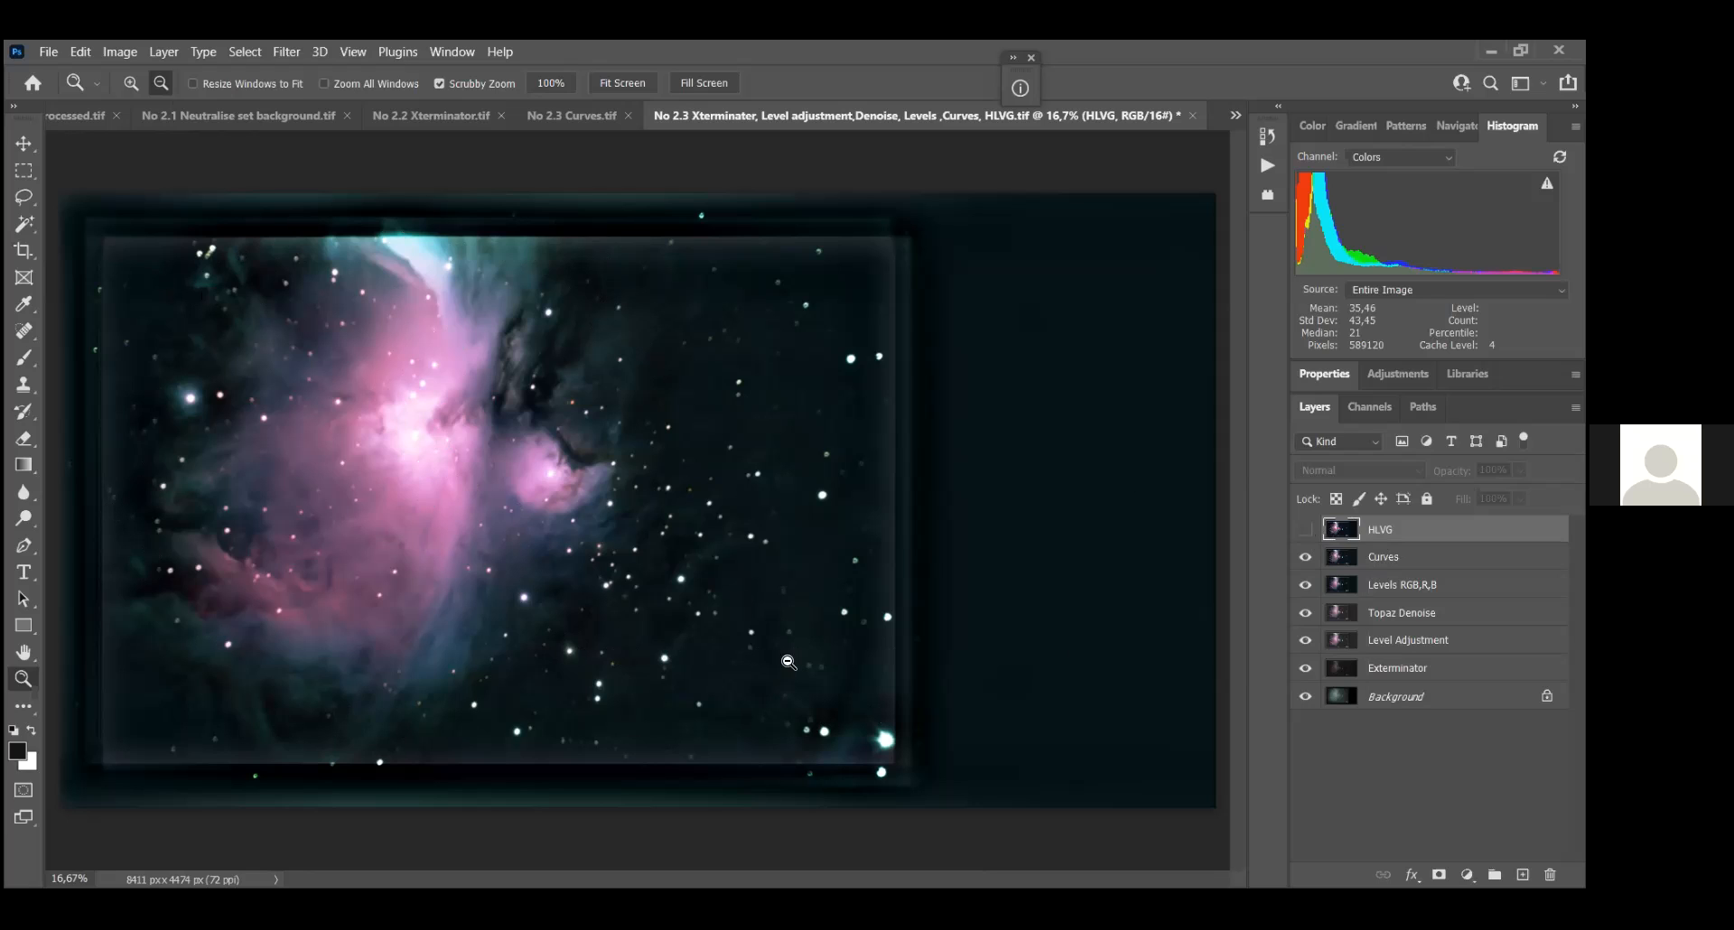
{"action": "left_click", "coordinate": [1305, 531]}
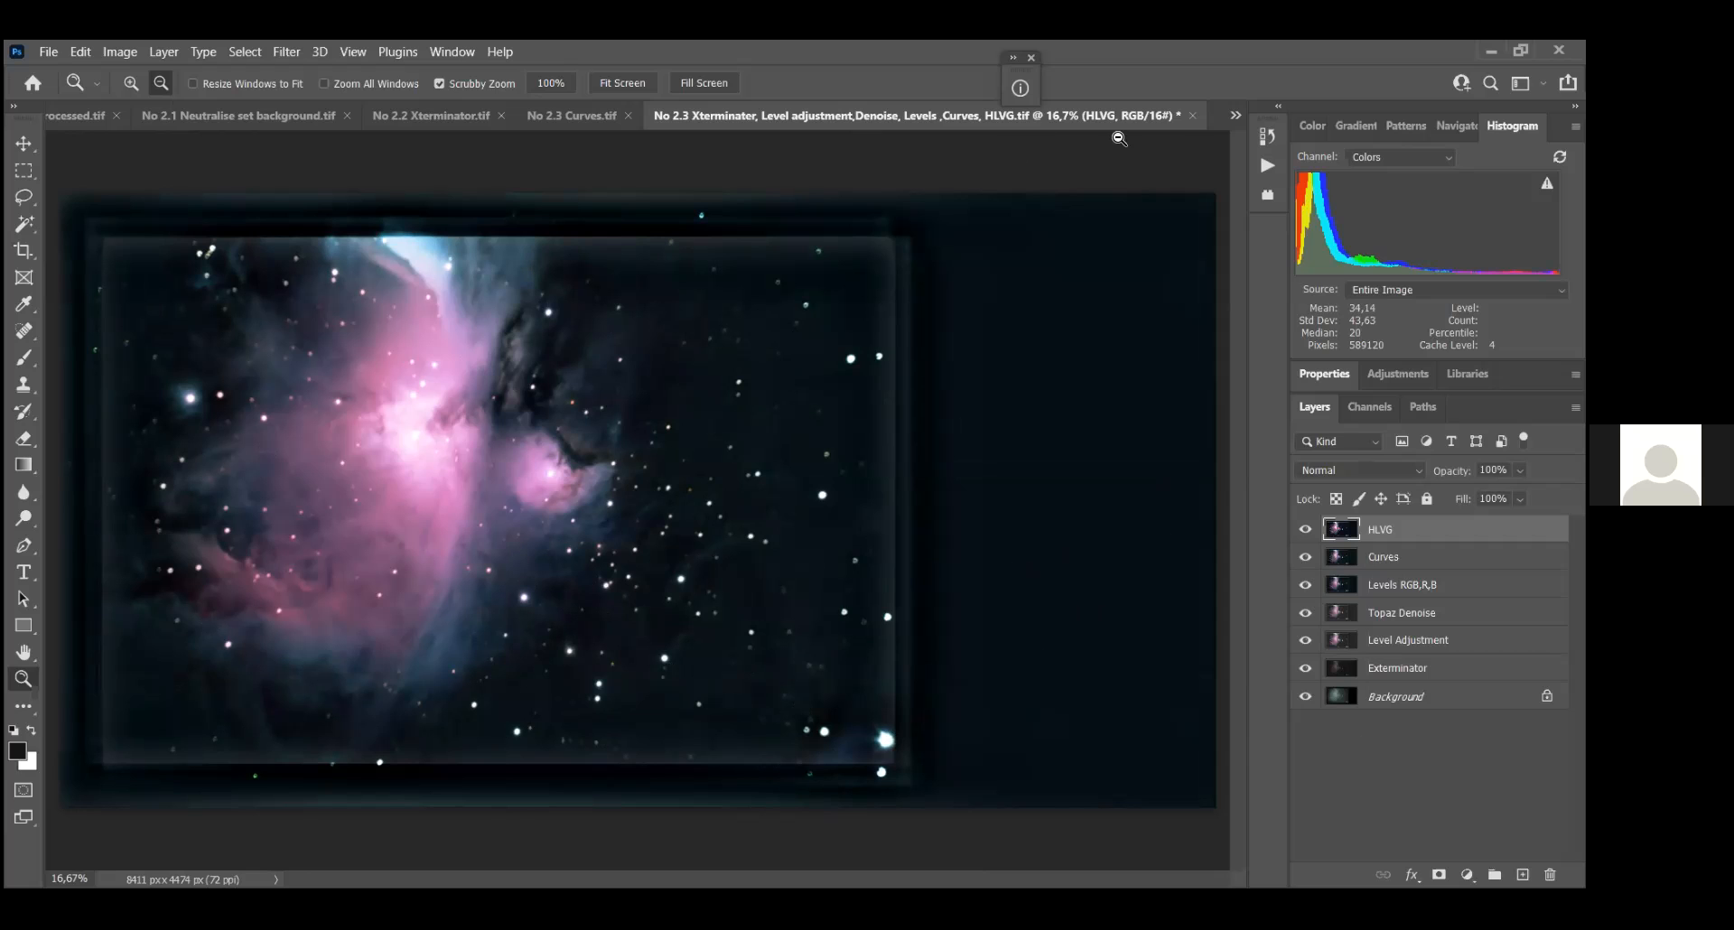
Step: Switch to the No 2.4 LCE,Enhance DSO, Smallcurve, Less Crunchy, High Pass Filter document and hide all layers above Background
{"action": "left_click", "coordinate": [1235, 115]}
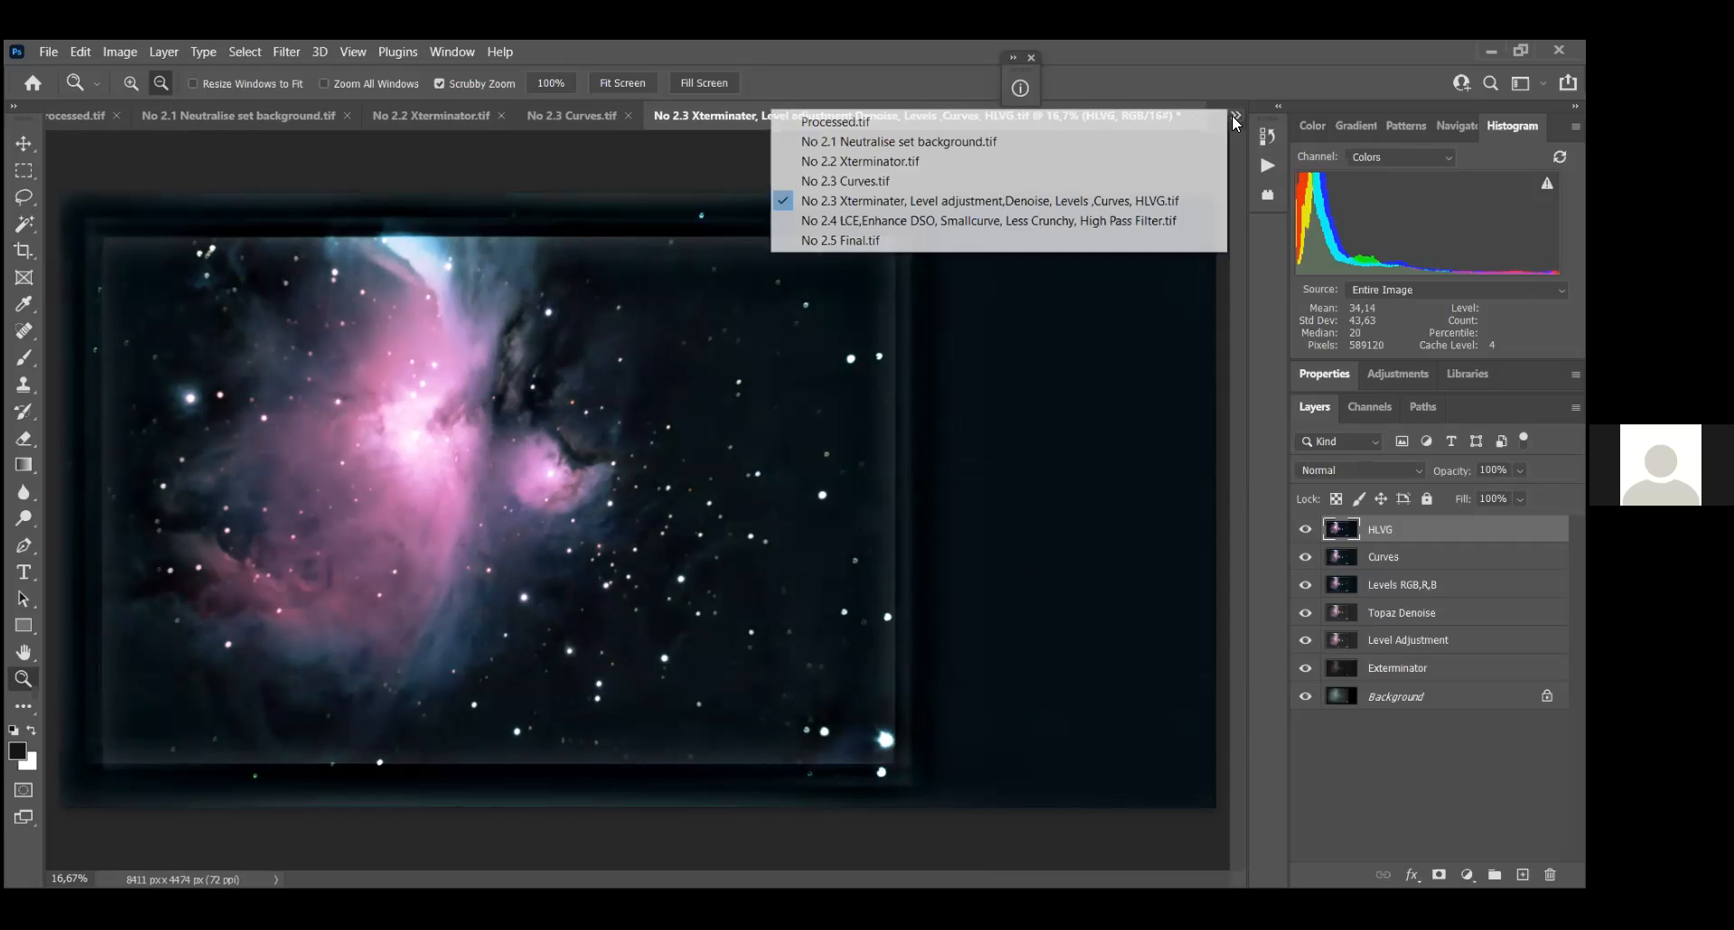
{"action": "left_click", "coordinate": [892, 221]}
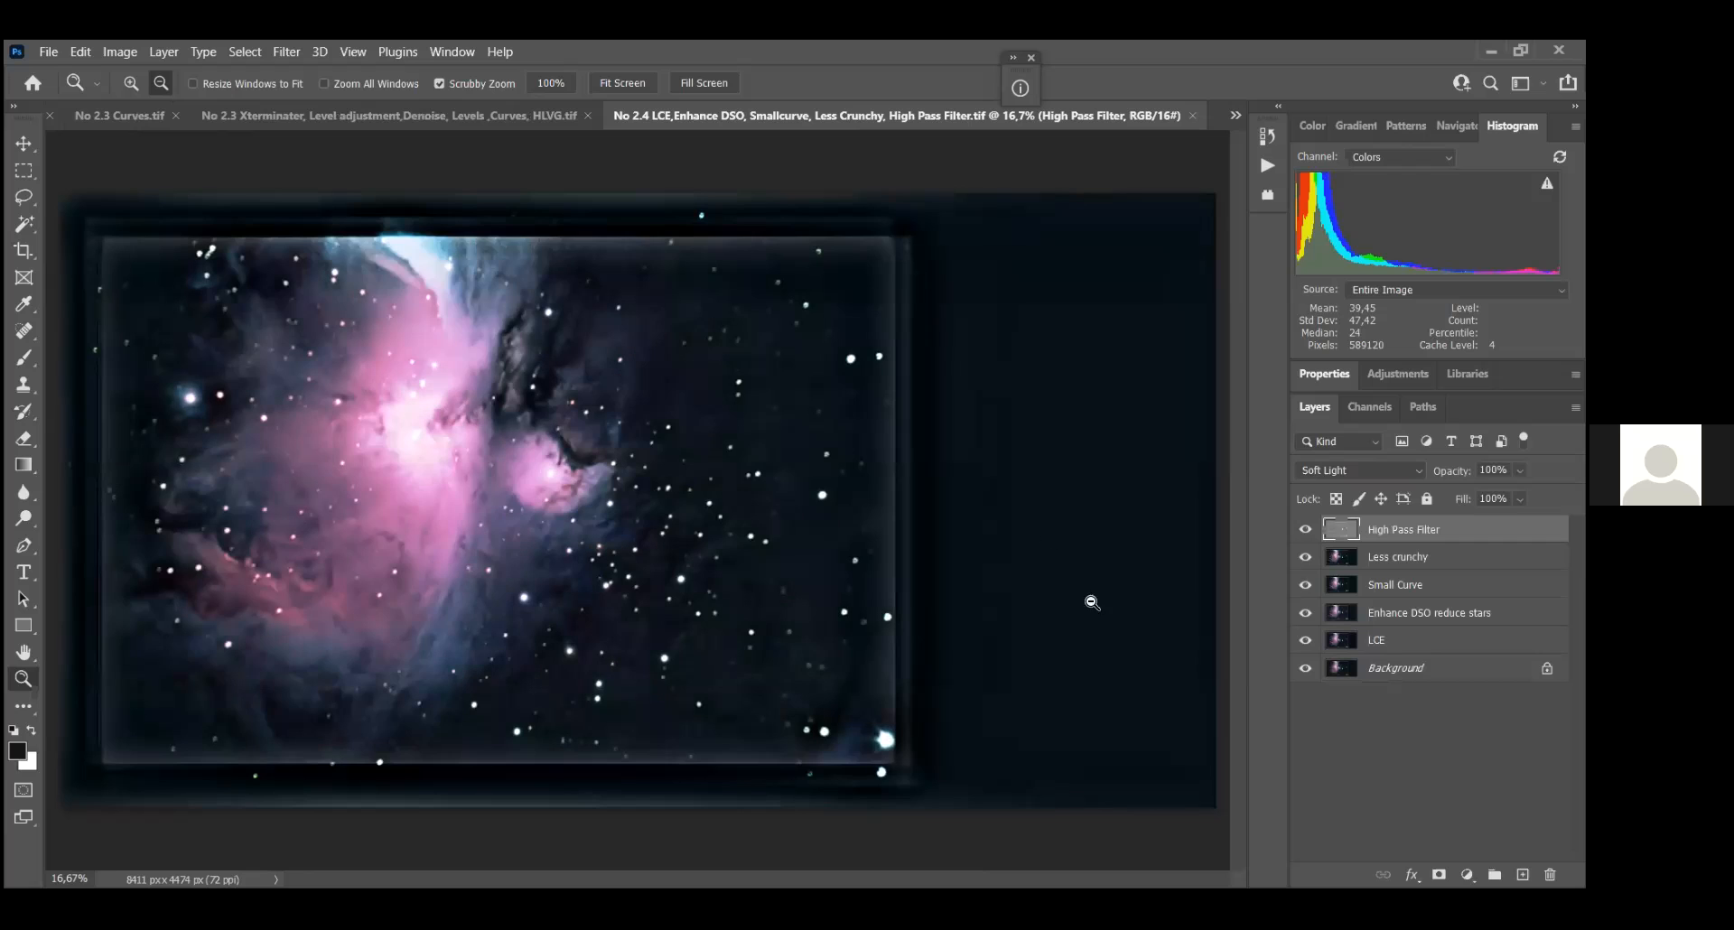
{"action": "left_click", "coordinate": [1305, 533]}
{"action": "left_click", "coordinate": [1305, 557]}
{"action": "left_click", "coordinate": [1307, 586]}
{"action": "left_click", "coordinate": [1307, 615]}
{"action": "left_click", "coordinate": [1306, 641]}
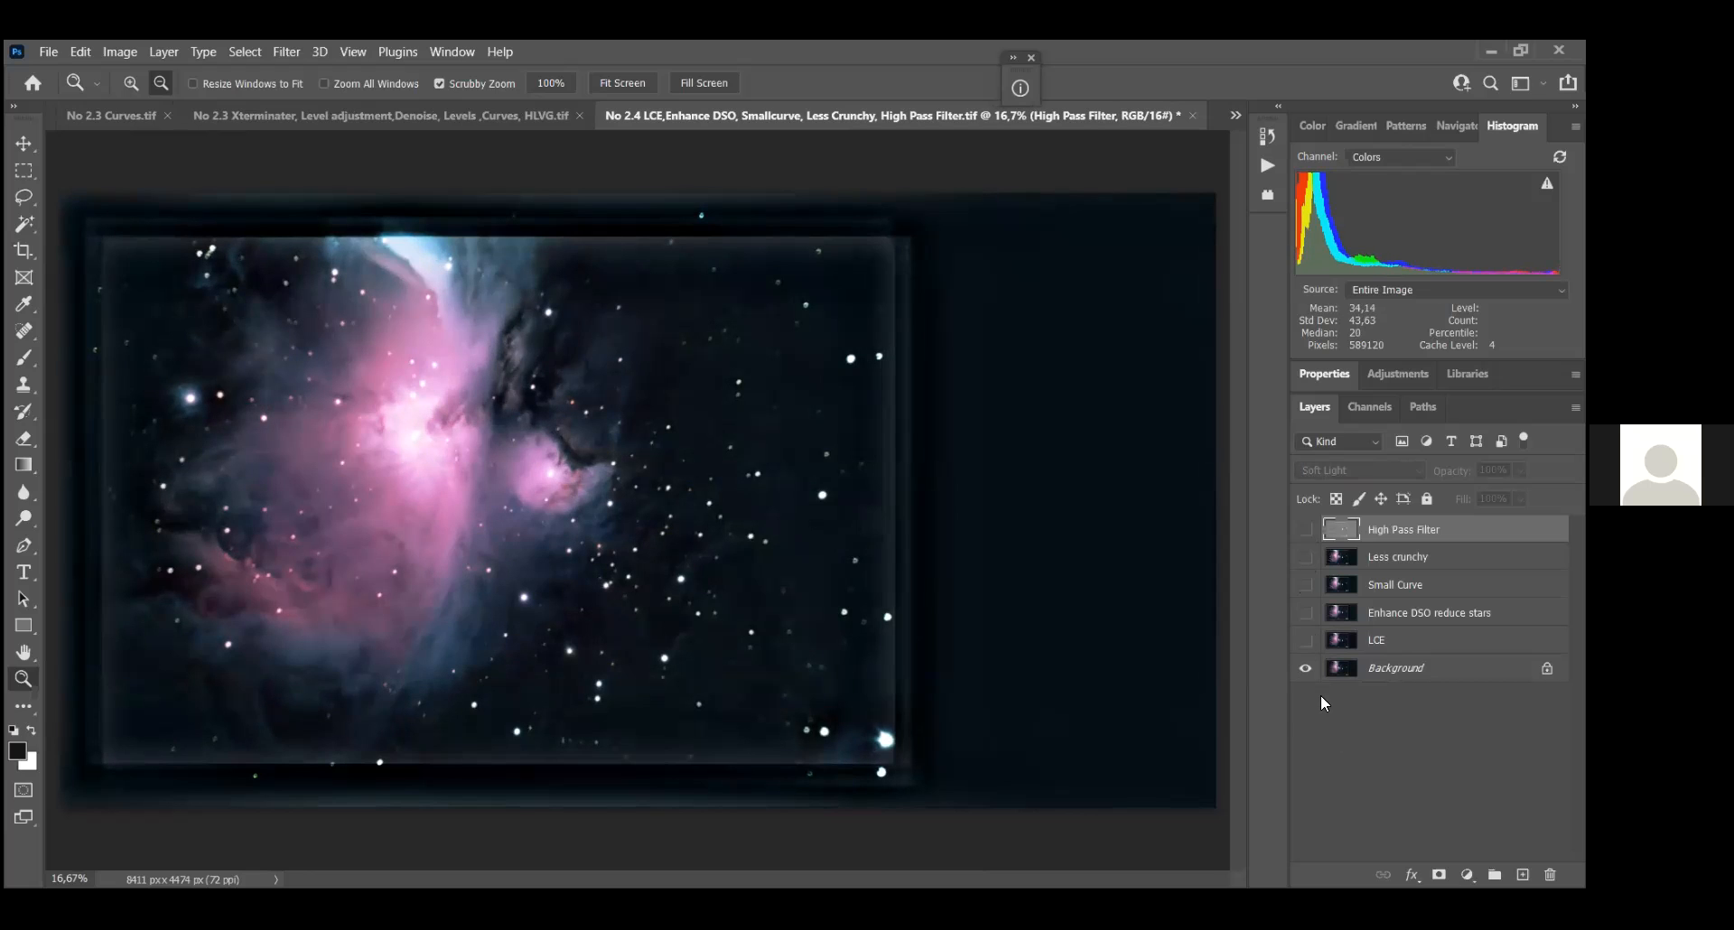
Step: Check the Astronomy Tools v1_6_2 actions, and toggle the LCE layer repeatedly to compare its effect, leaving it on
{"action": "left_click", "coordinate": [1268, 167]}
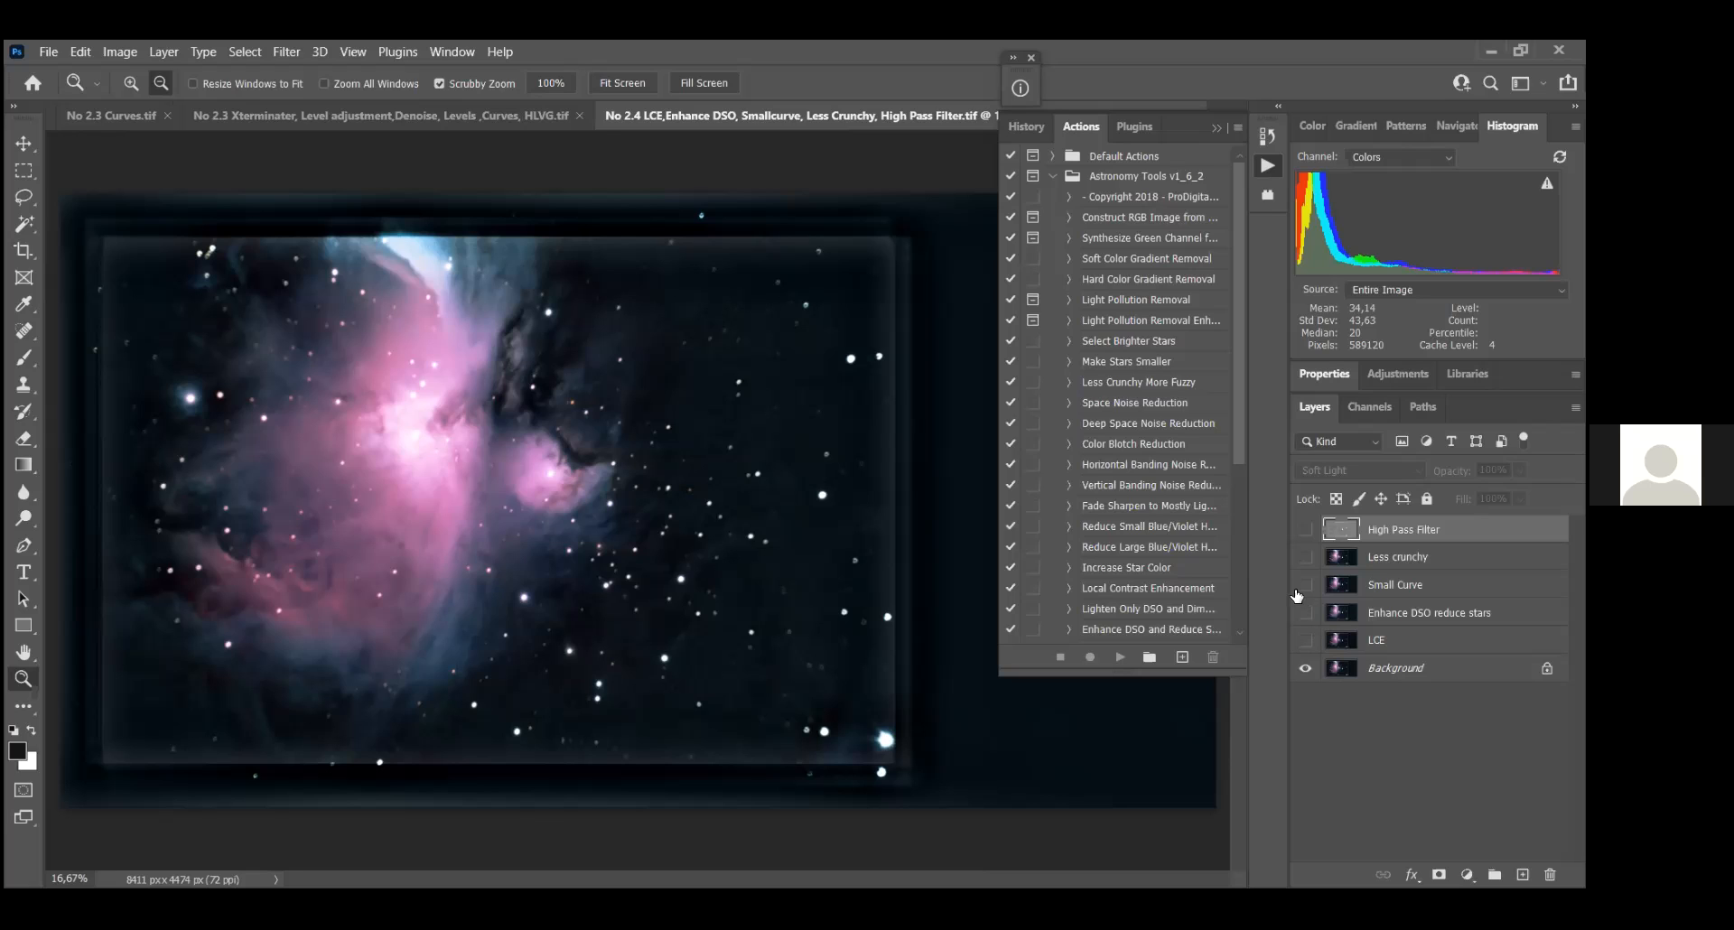
{"action": "left_click", "coordinate": [1214, 121]}
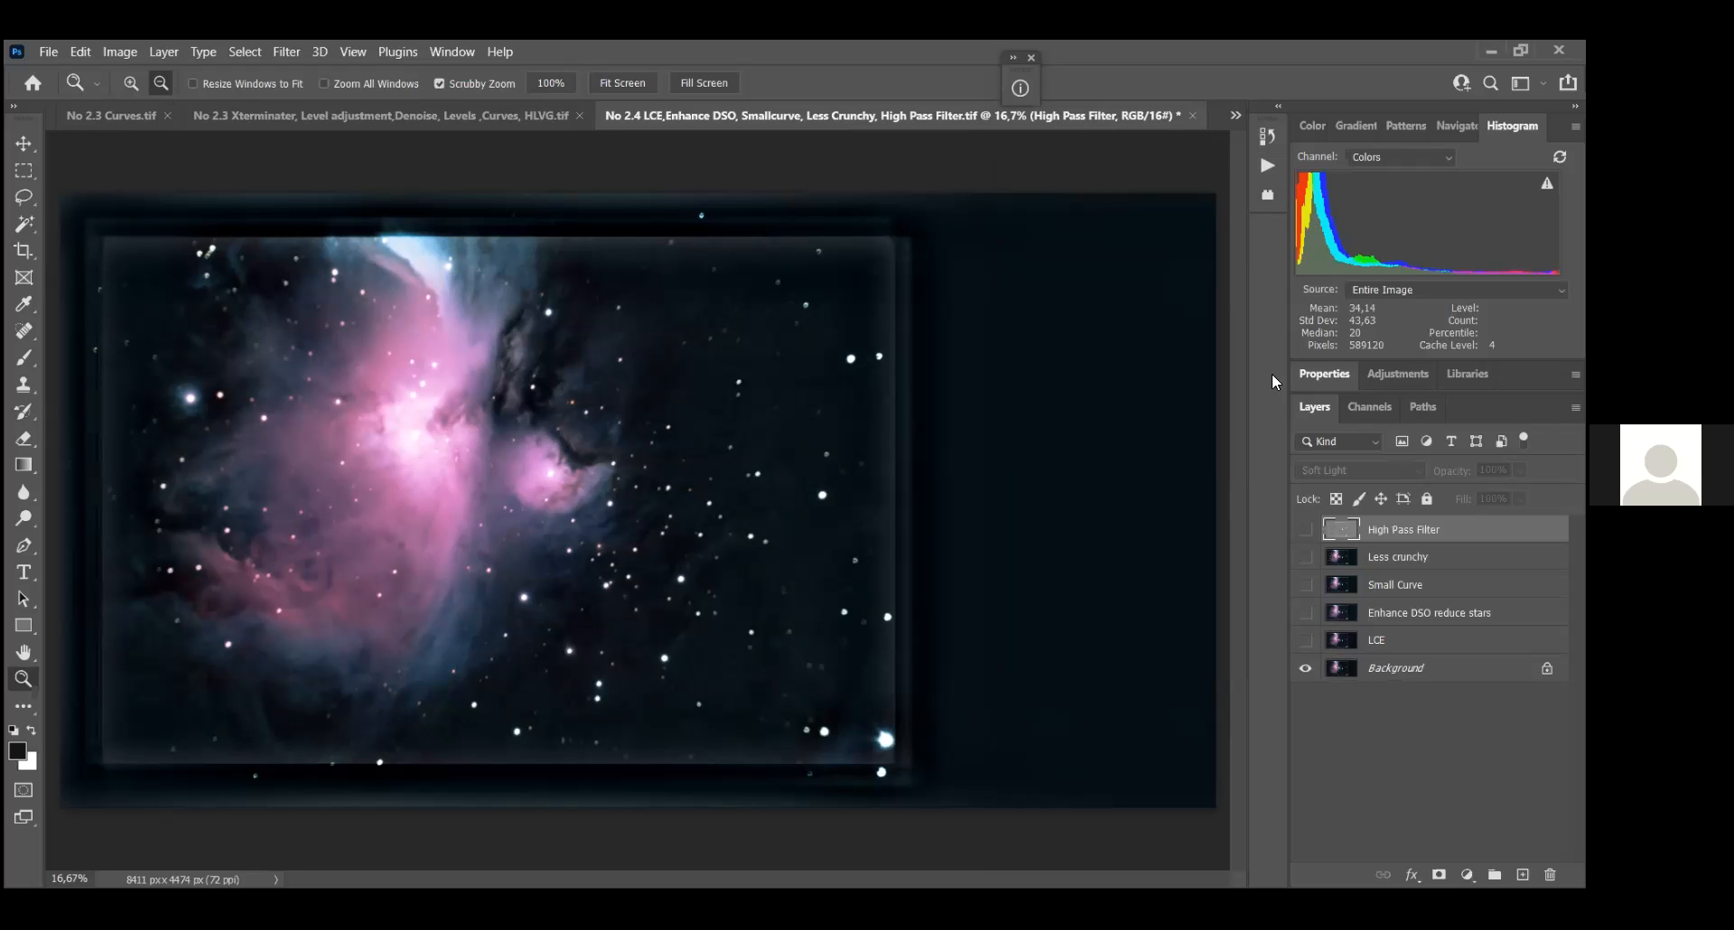
{"action": "left_click", "coordinate": [1305, 642]}
{"action": "left_click", "coordinate": [1307, 642]}
{"action": "left_click", "coordinate": [1306, 642]}
{"action": "left_click", "coordinate": [1306, 642]}
{"action": "left_click", "coordinate": [1306, 642]}
Step: Show the Enhance DSO reduce stars layer, comparing the image with it off and on
{"action": "left_click", "coordinate": [1304, 615]}
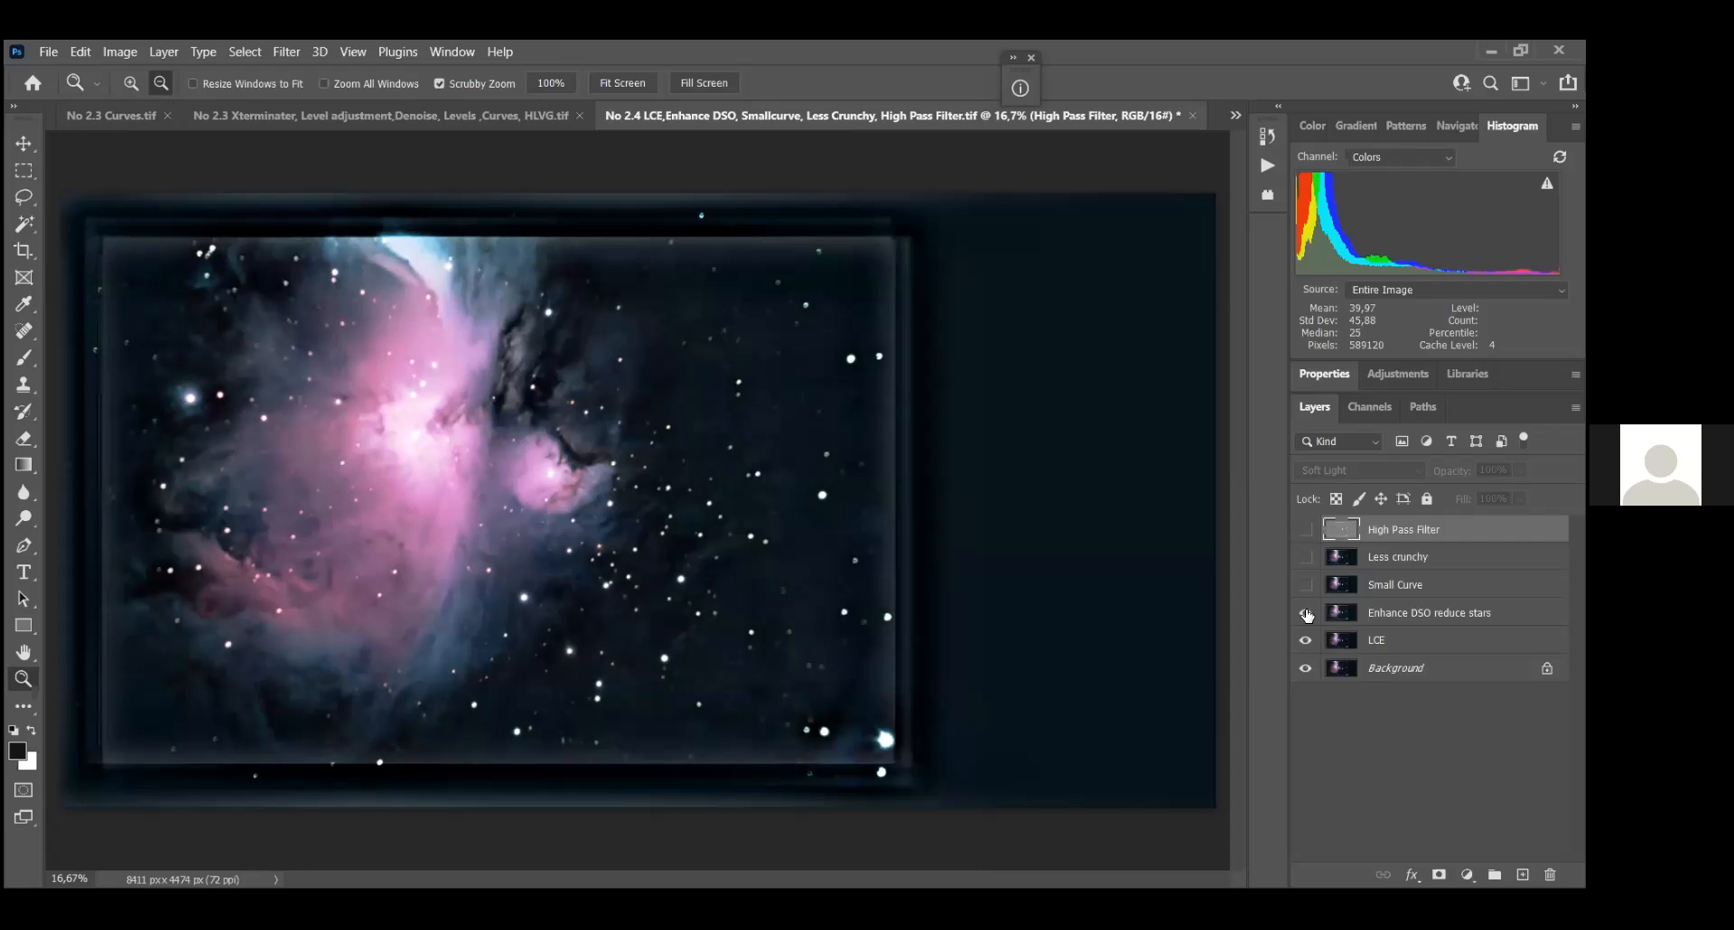
{"action": "left_click", "coordinate": [1305, 614]}
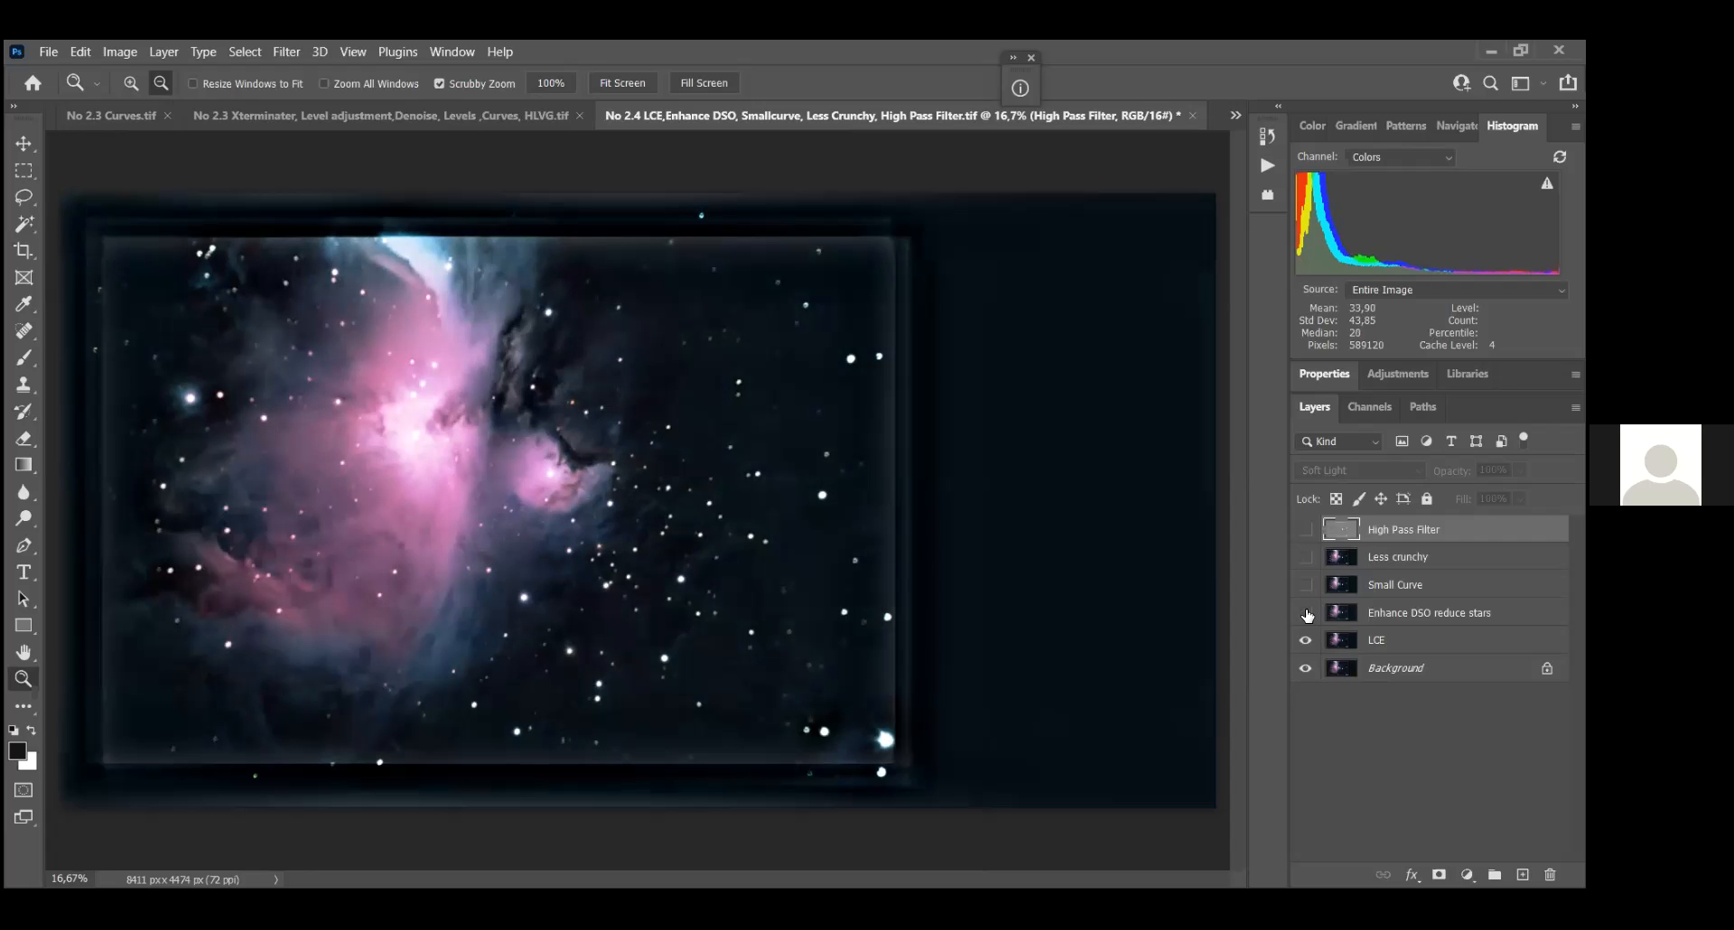
{"action": "left_click", "coordinate": [1305, 614]}
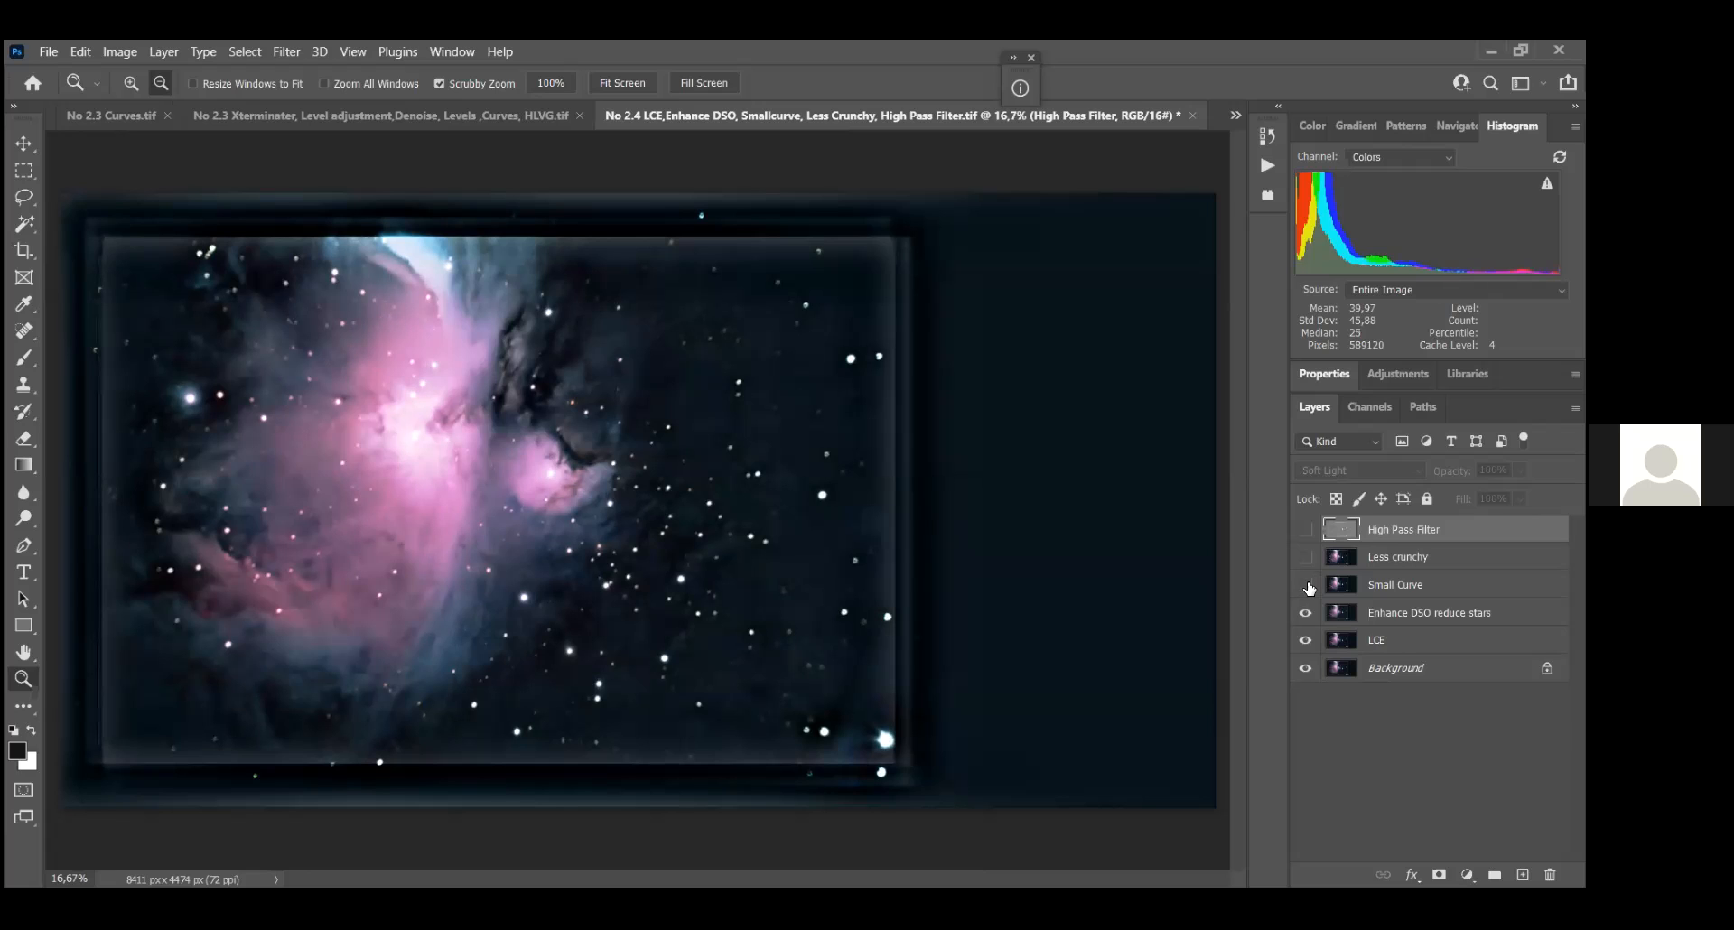
Step: Turn on the Small Curve layer, inspect the nebula close up, and compare the whole image with the layer off and on
{"action": "left_click", "coordinate": [1306, 588]}
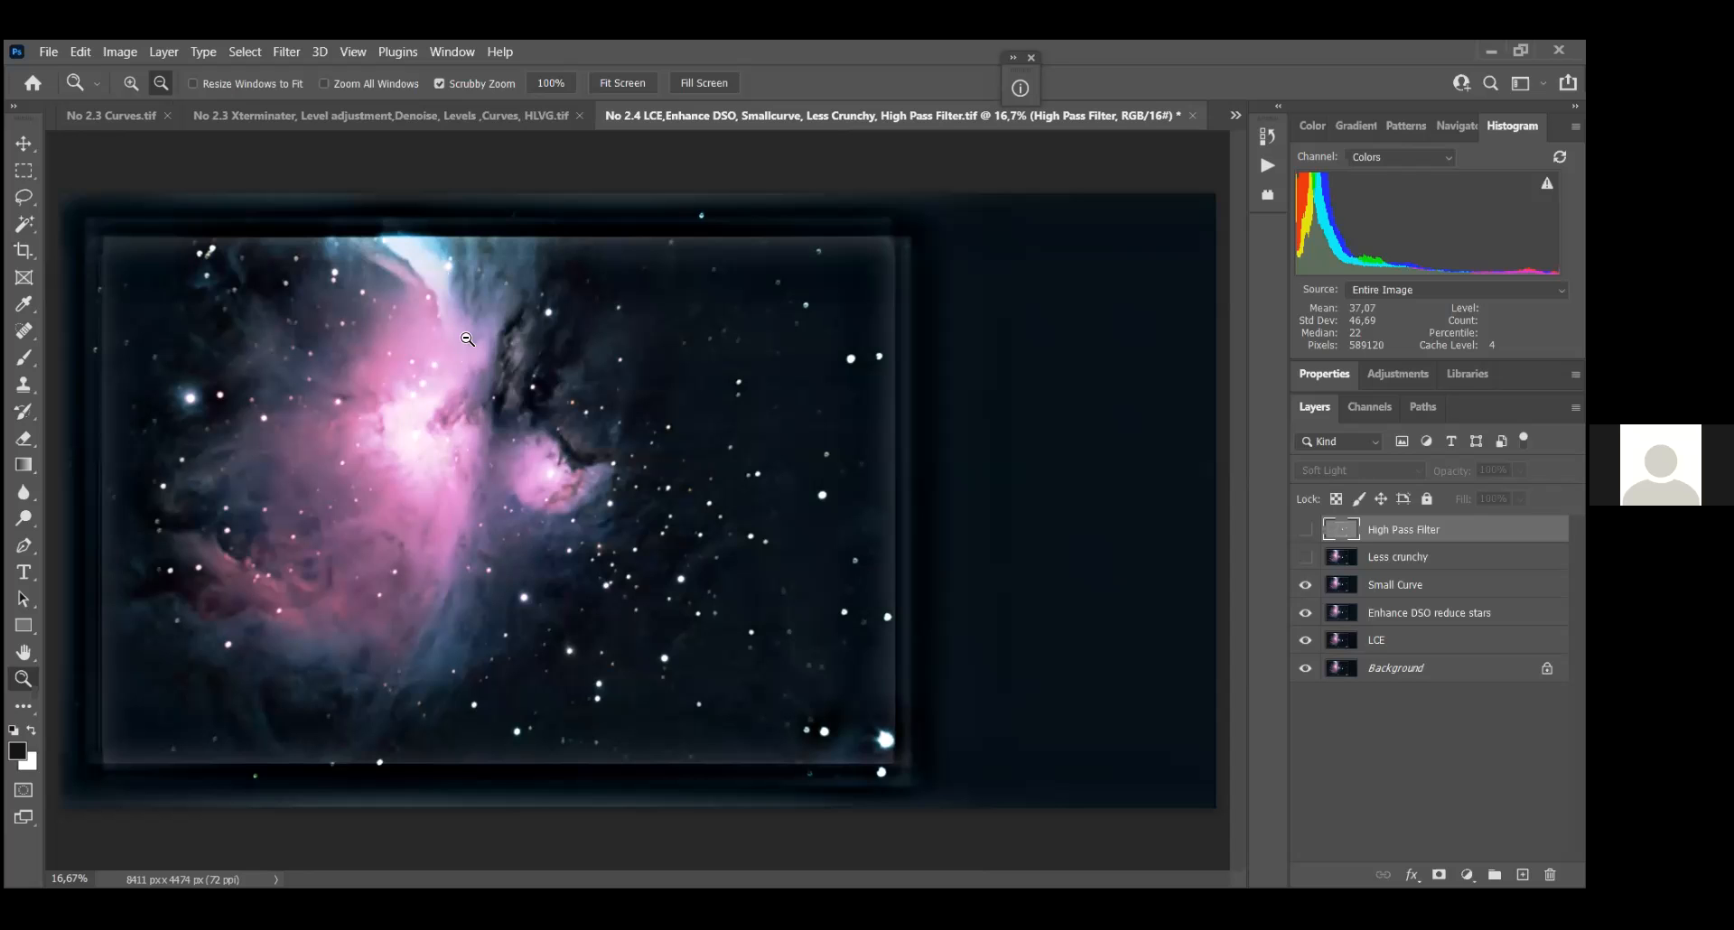
{"action": "left_click_drag", "start_coordinate": [364, 535], "coordinate": [743, 423]}
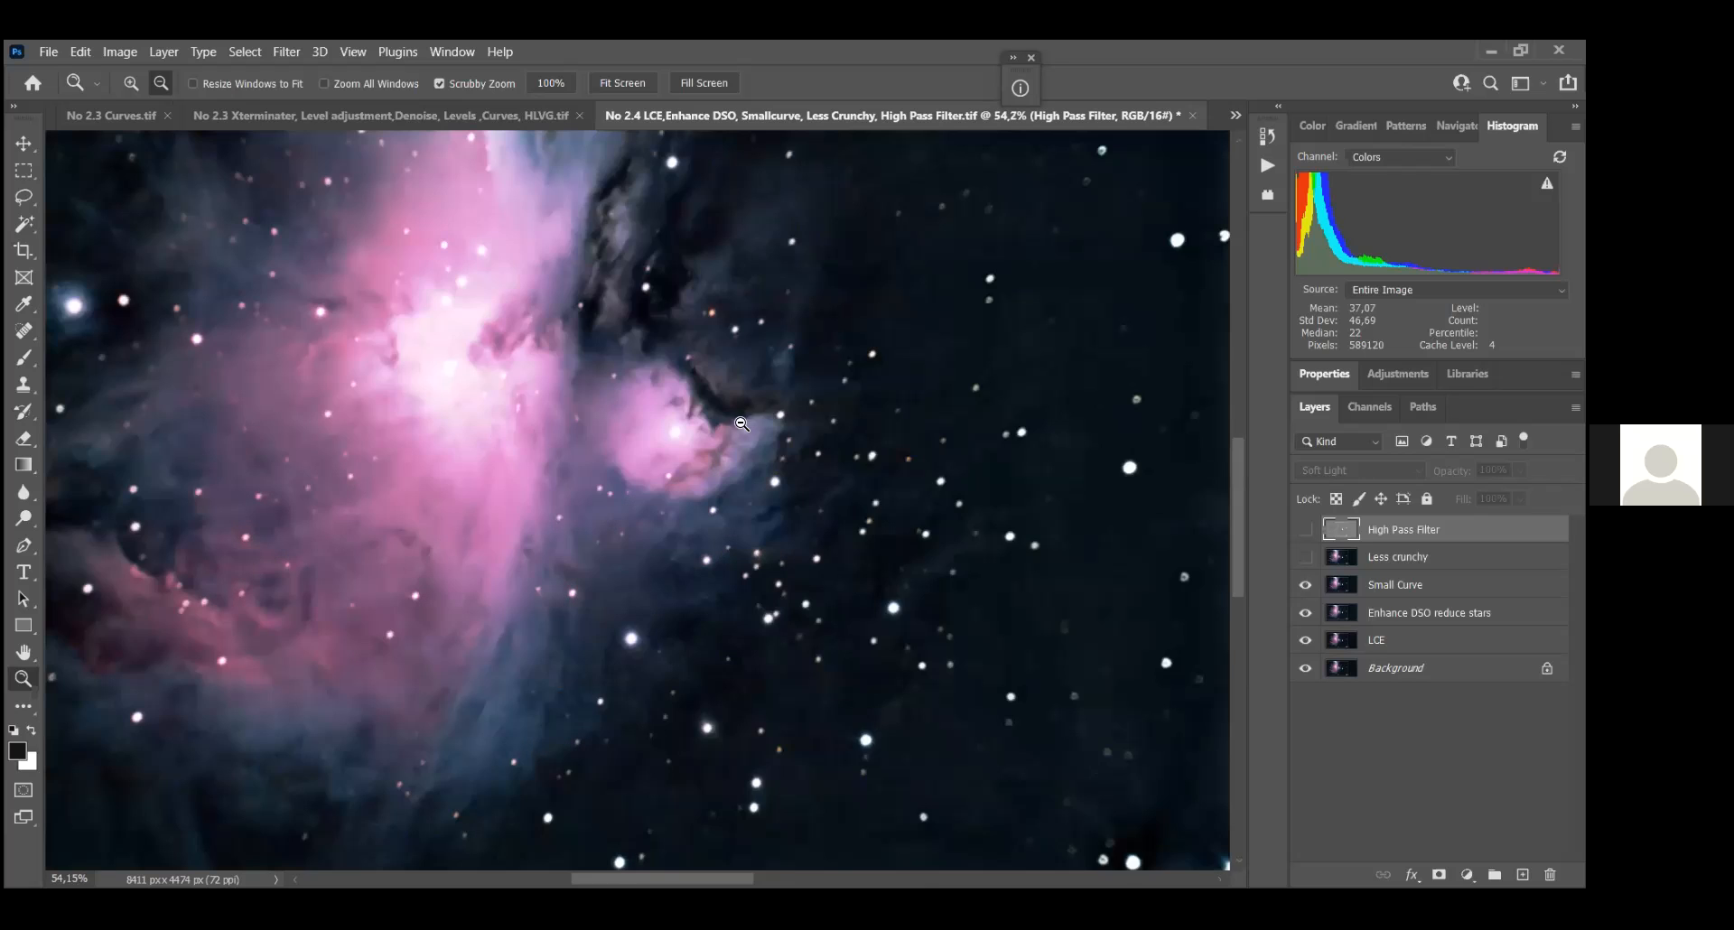
{"action": "left_click", "coordinate": [160, 84]}
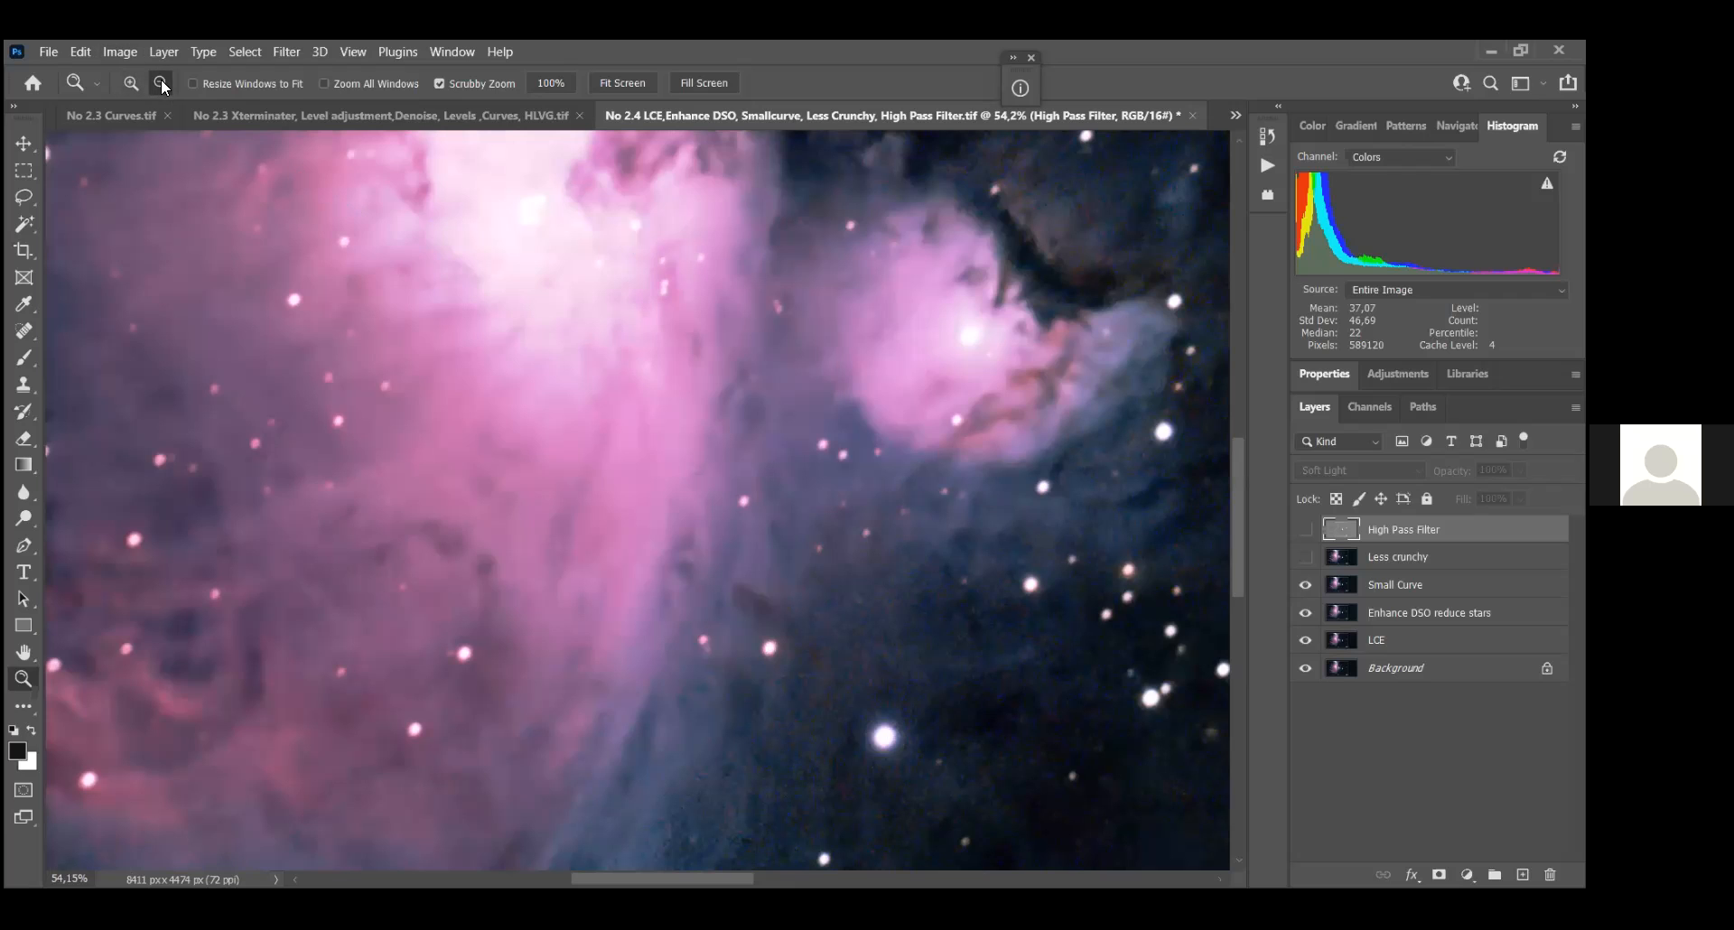
{"action": "left_click", "coordinate": [841, 372]}
{"action": "left_click", "coordinate": [841, 366]}
{"action": "left_click", "coordinate": [841, 360]}
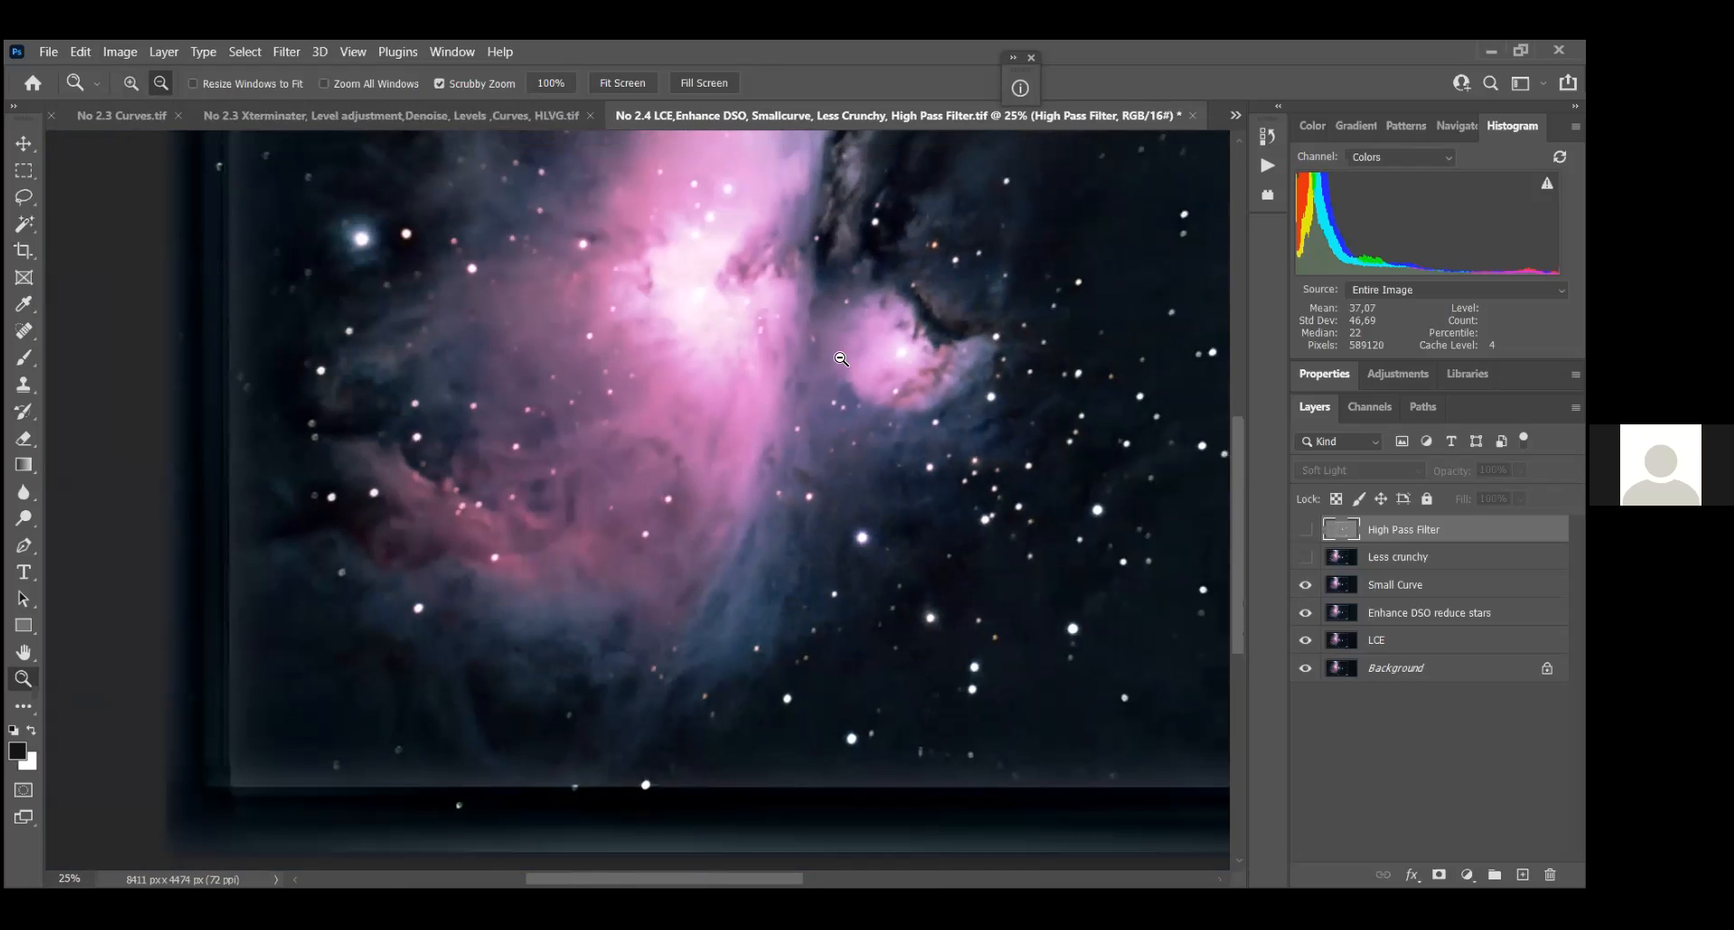
{"action": "left_click", "coordinate": [841, 360]}
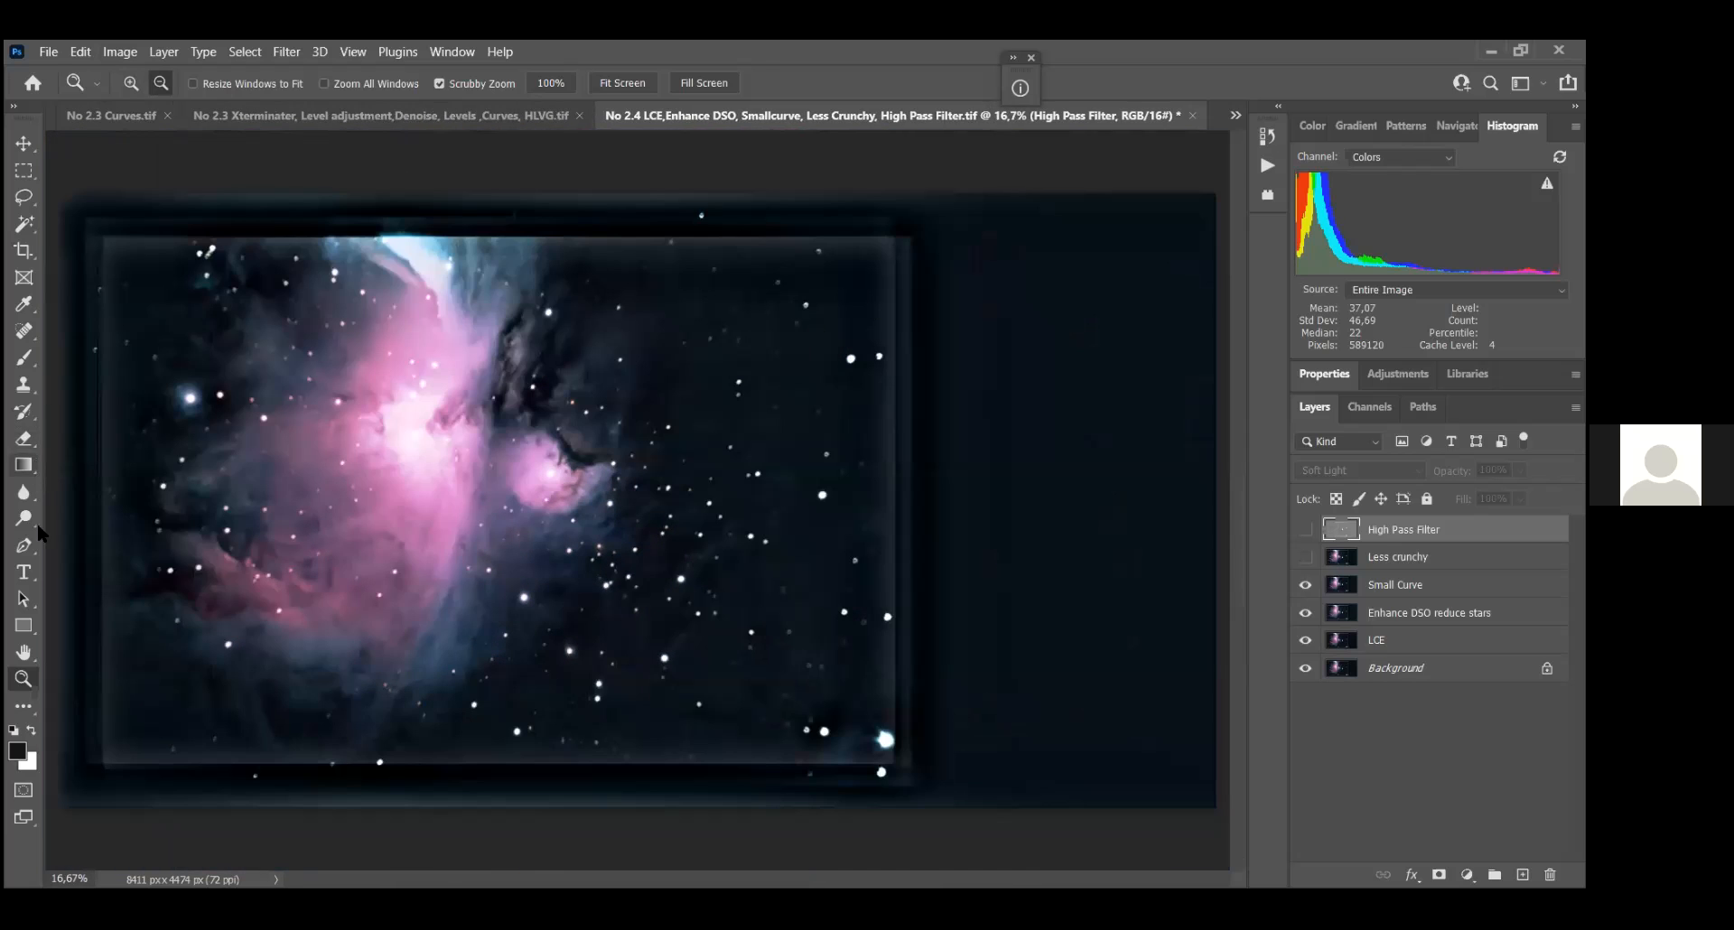
{"action": "left_click", "coordinate": [24, 652]}
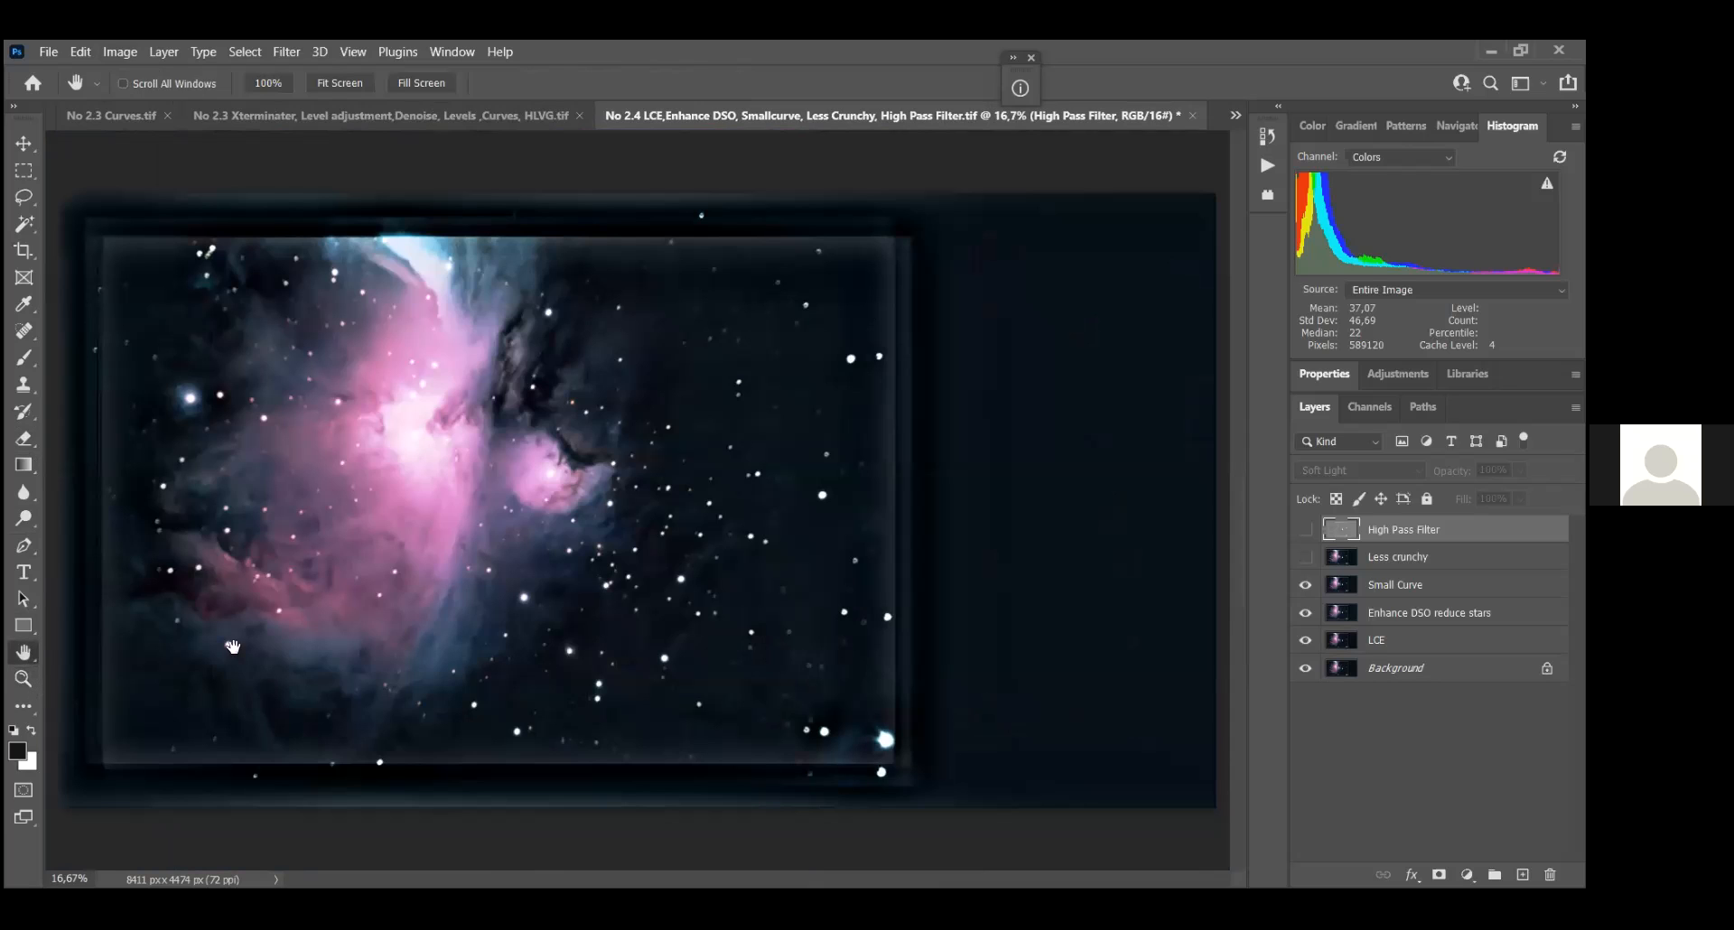
{"action": "left_click", "coordinate": [1307, 587]}
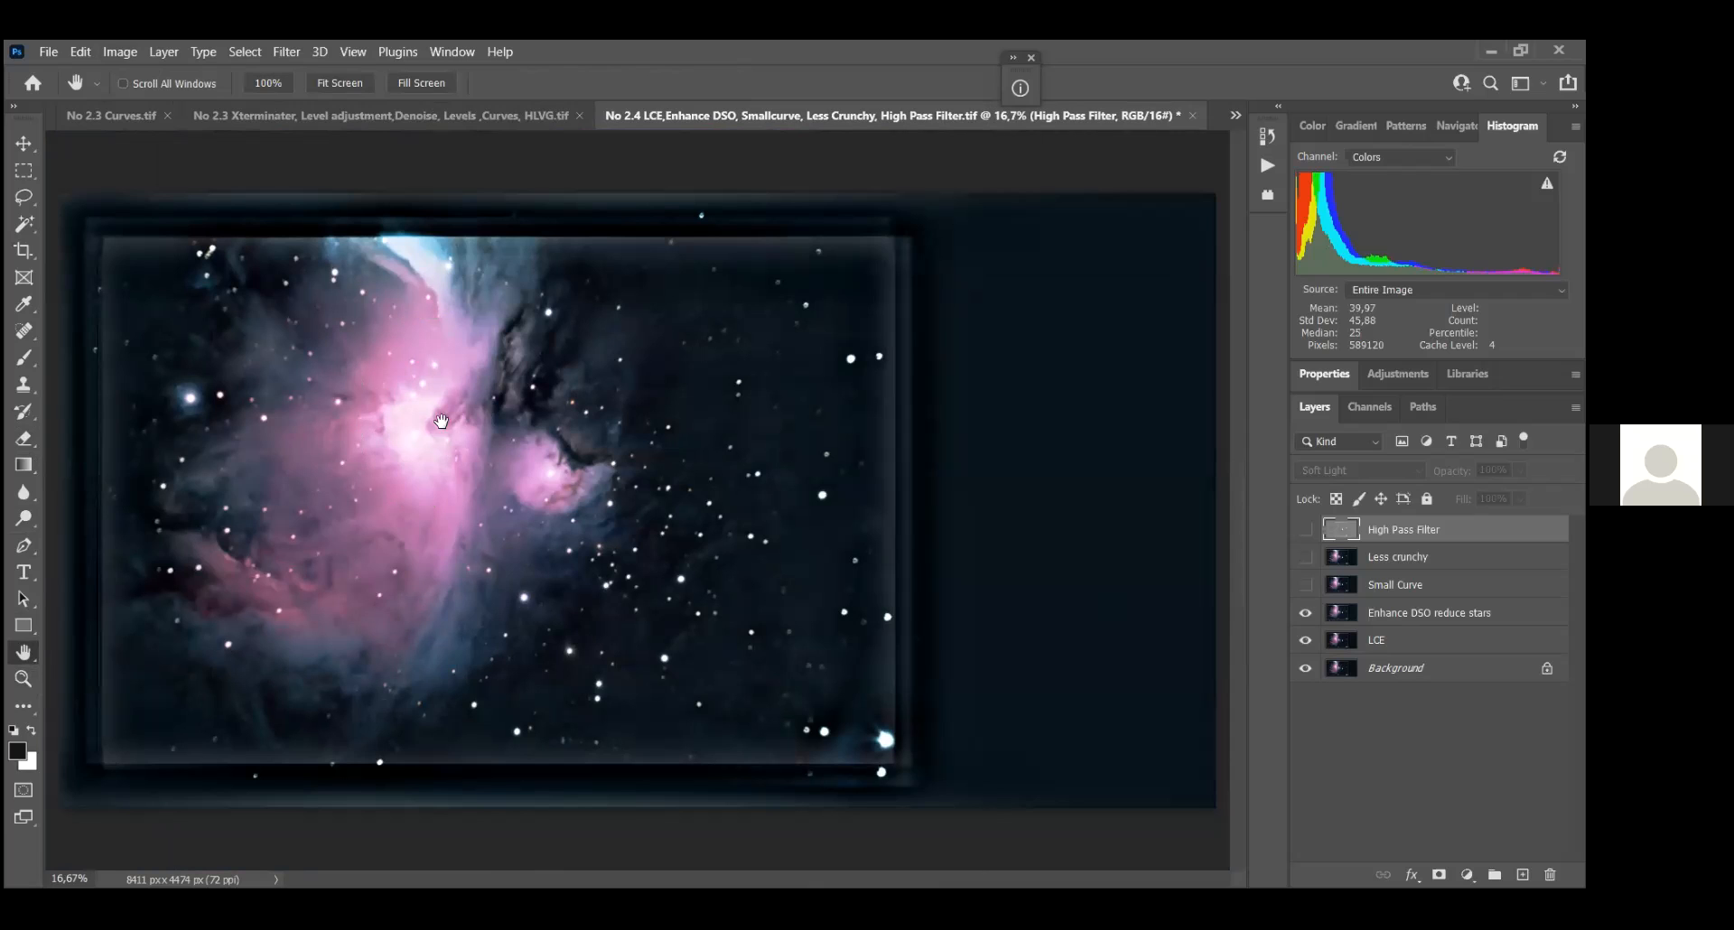
{"action": "left_click", "coordinate": [1306, 585]}
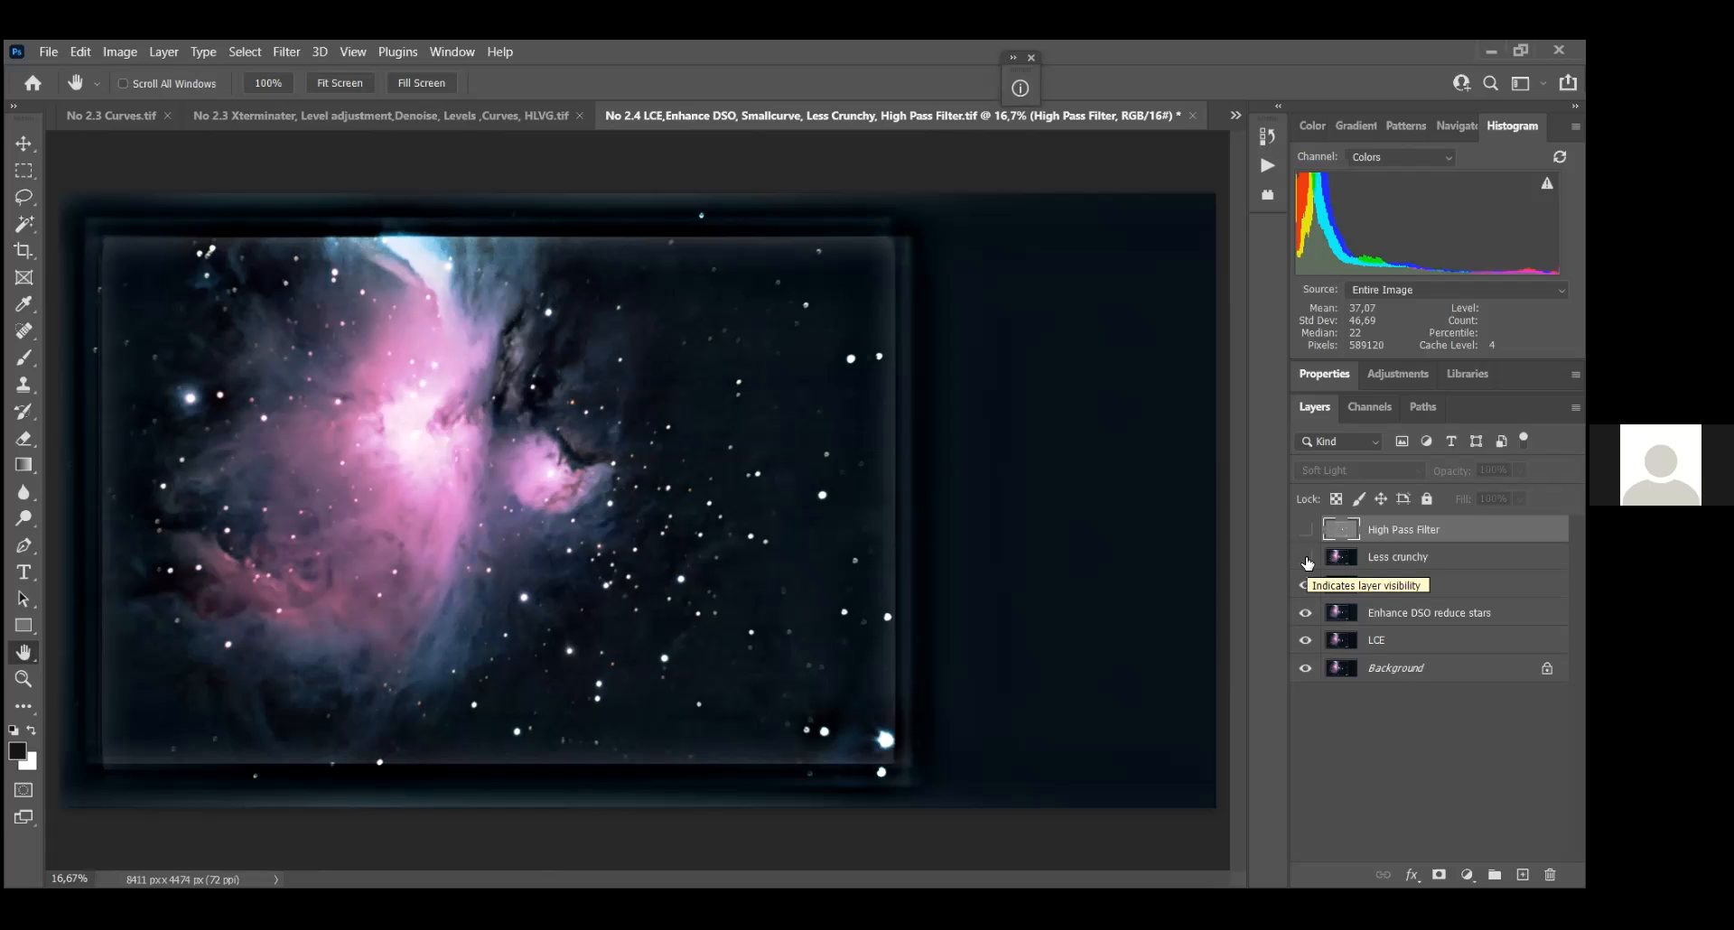
Step: Show the Less crunchy layer, comparing the image with it off and on
{"action": "left_click", "coordinate": [1306, 559]}
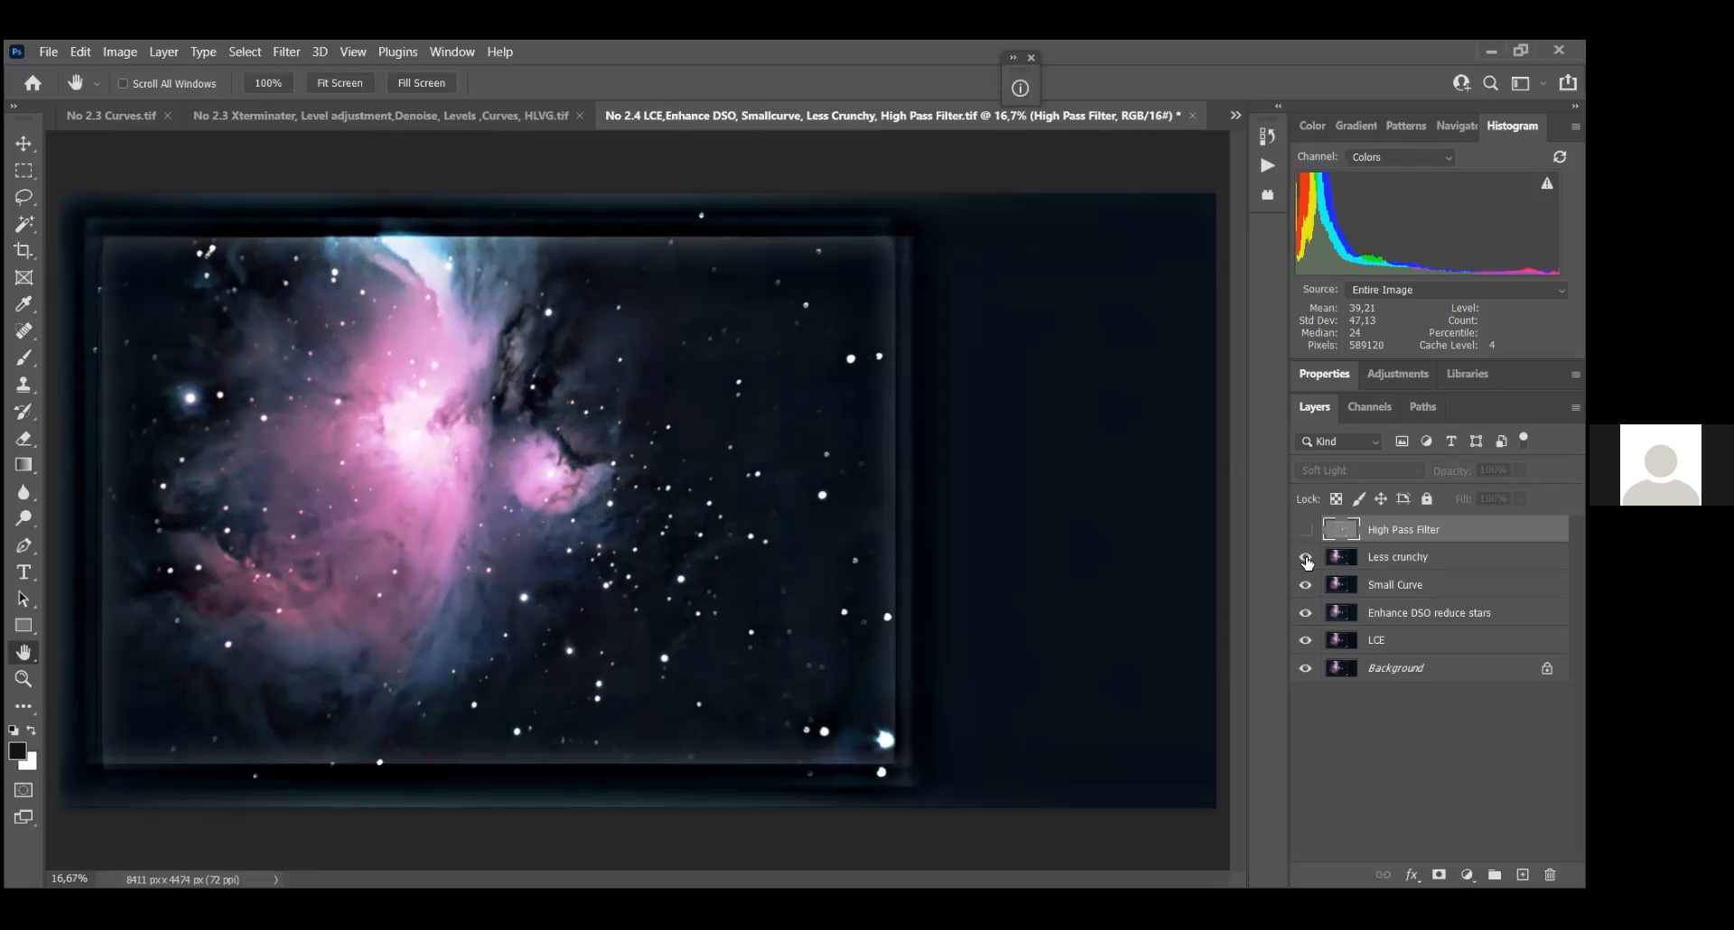
{"action": "left_click", "coordinate": [1307, 560]}
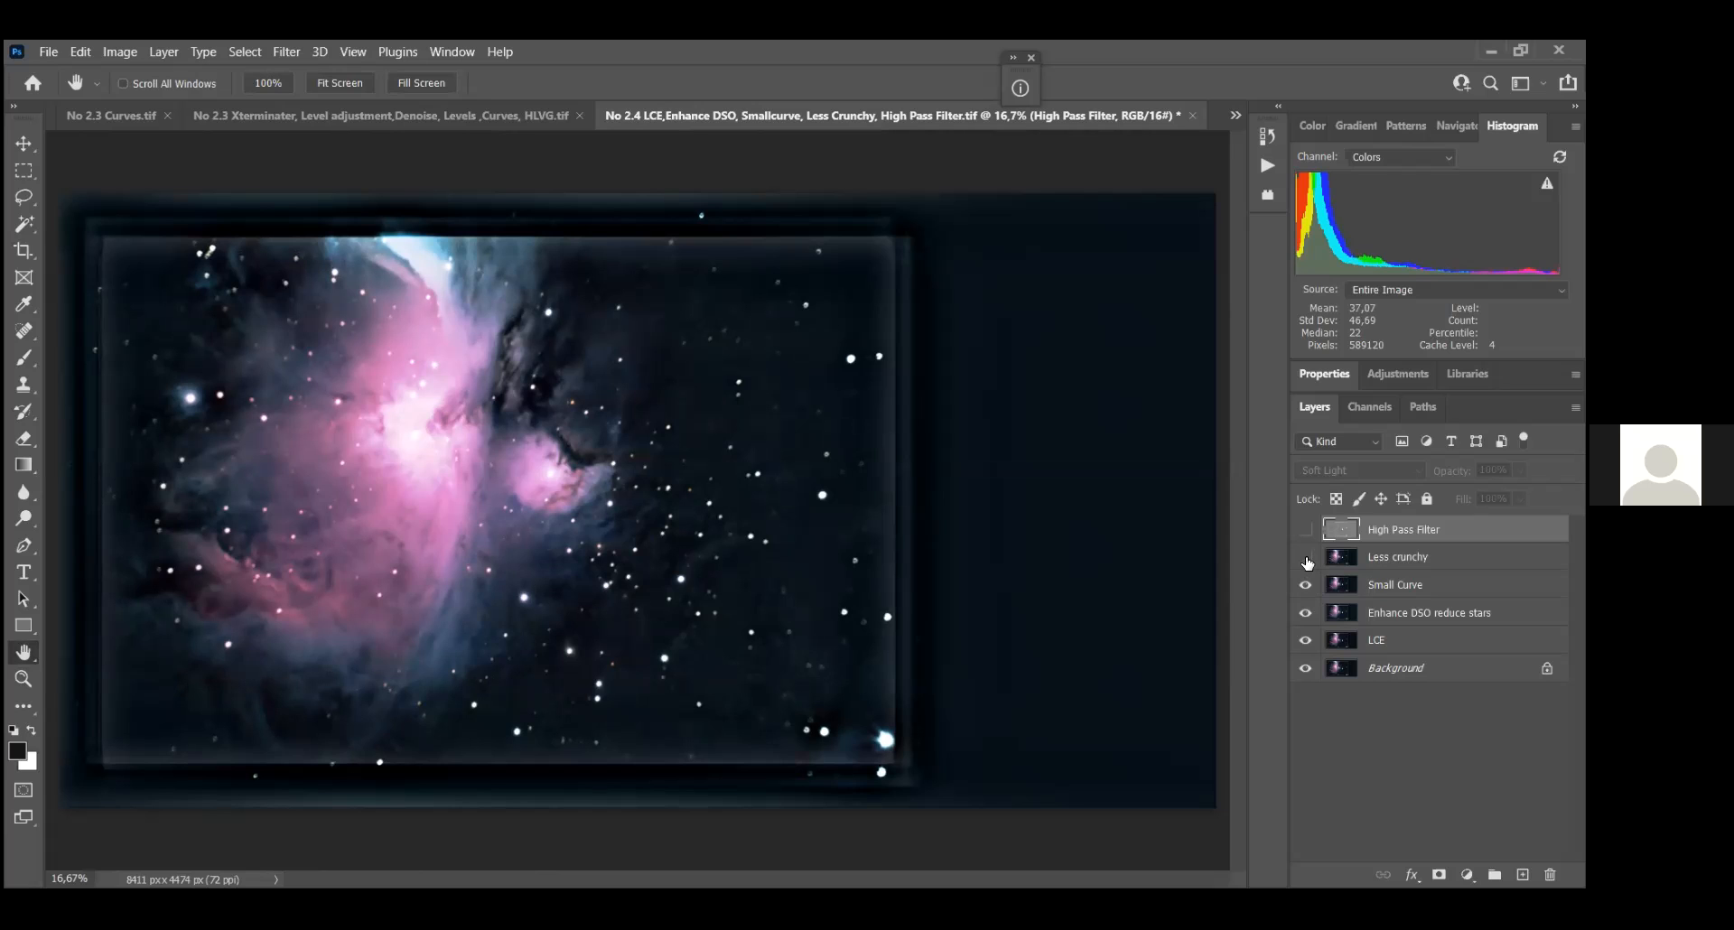
{"action": "left_click", "coordinate": [1306, 560]}
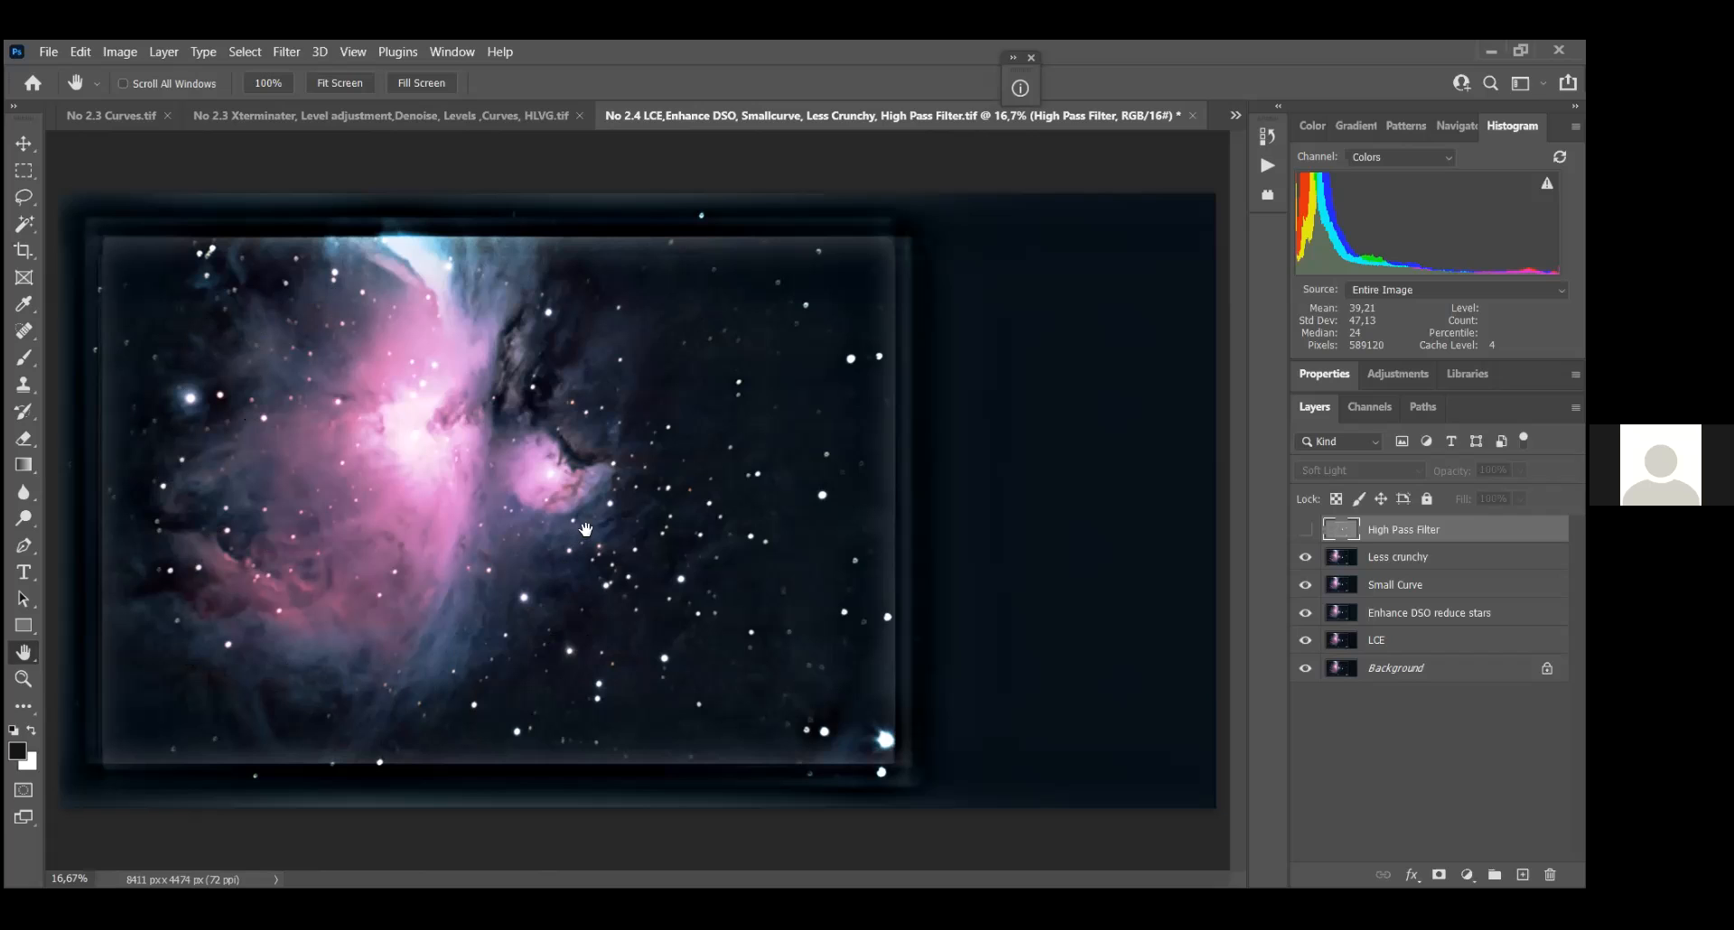
Step: Toggle the High Pass Filter layer repeatedly to compare its sharpening effect, leaving it on
{"action": "left_click", "coordinate": [1303, 532]}
{"action": "left_click", "coordinate": [1306, 533]}
{"action": "left_click", "coordinate": [1306, 531]}
{"action": "left_click", "coordinate": [1305, 533]}
{"action": "left_click", "coordinate": [1306, 533]}
Step: Switch to the No 2.5 Final.tif document to view the final image
{"action": "left_click", "coordinate": [1237, 119]}
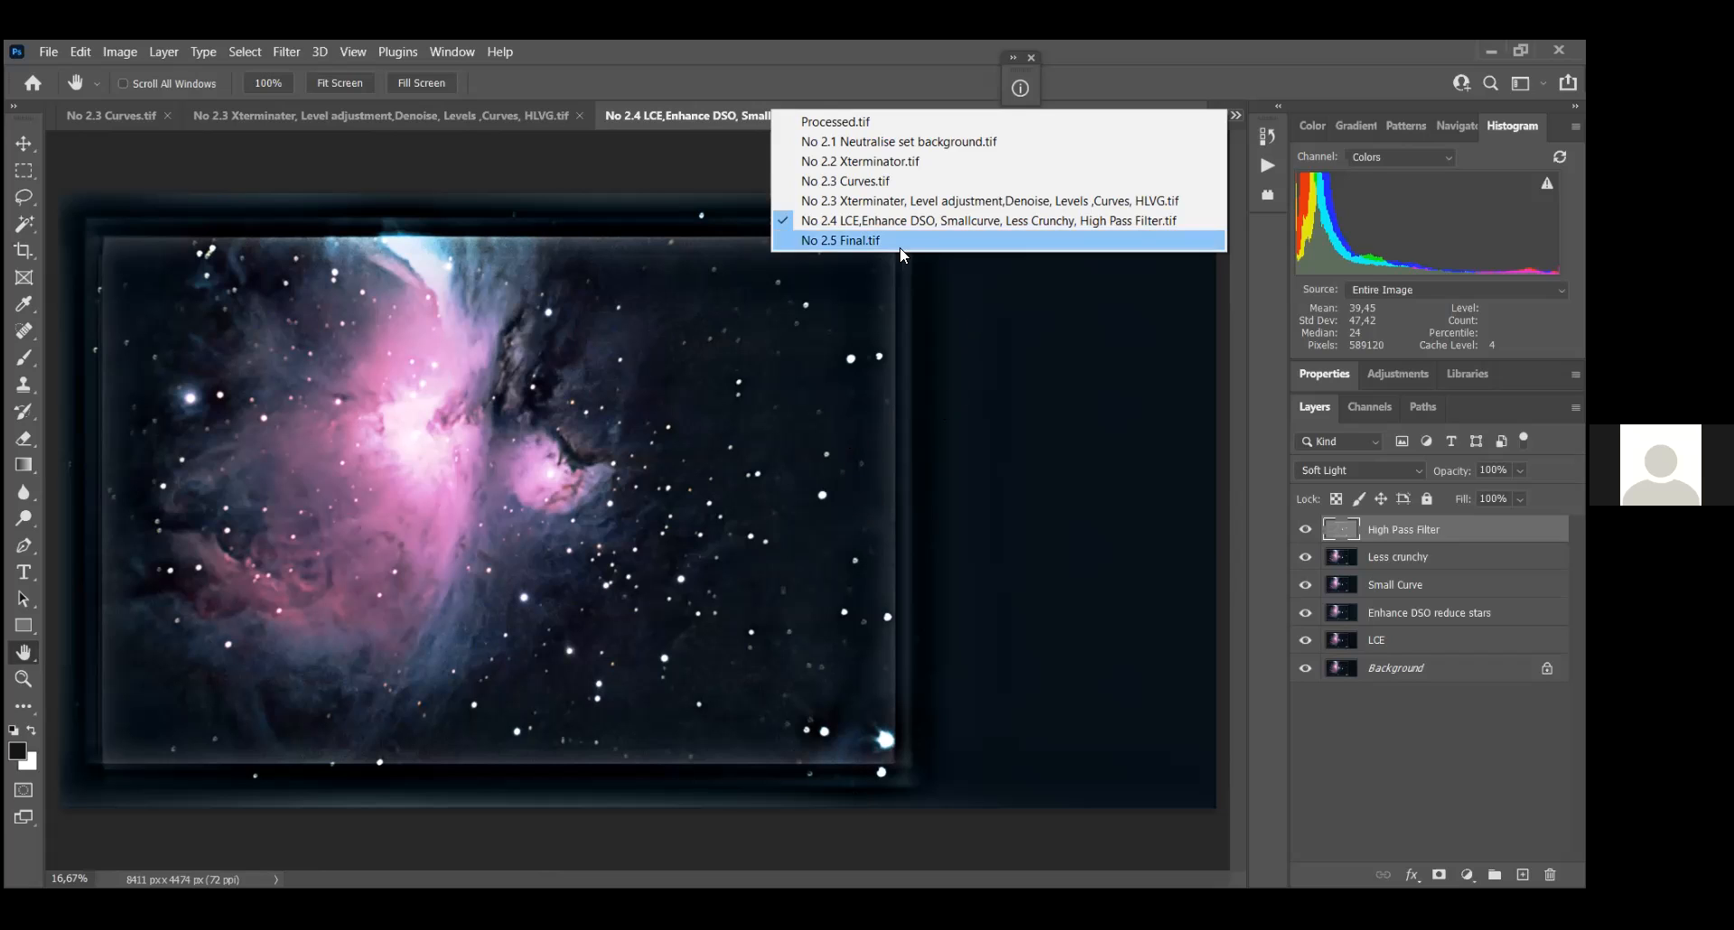
{"action": "left_click", "coordinate": [857, 241]}
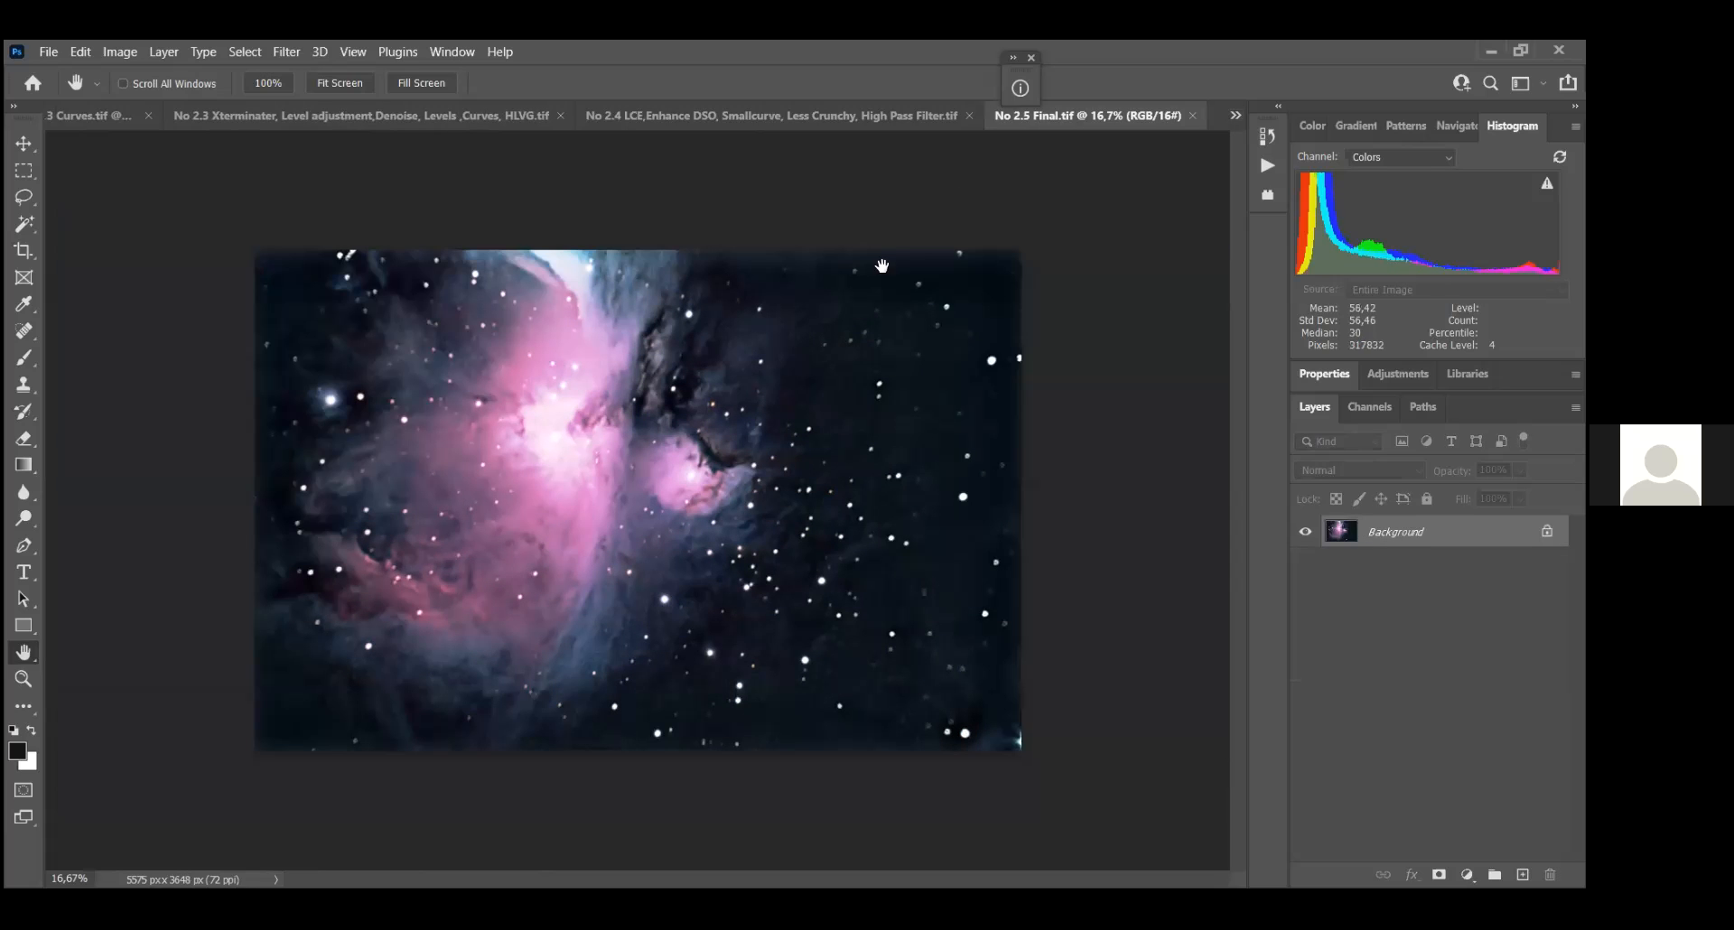